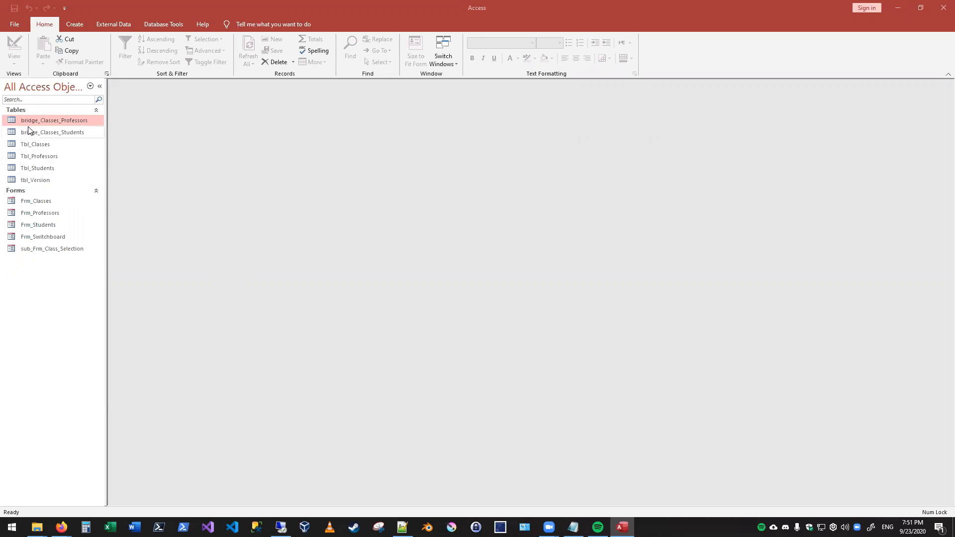
- View the Frm_Professors and Frm_Classes forms one after the other, closing each
click(52, 204)
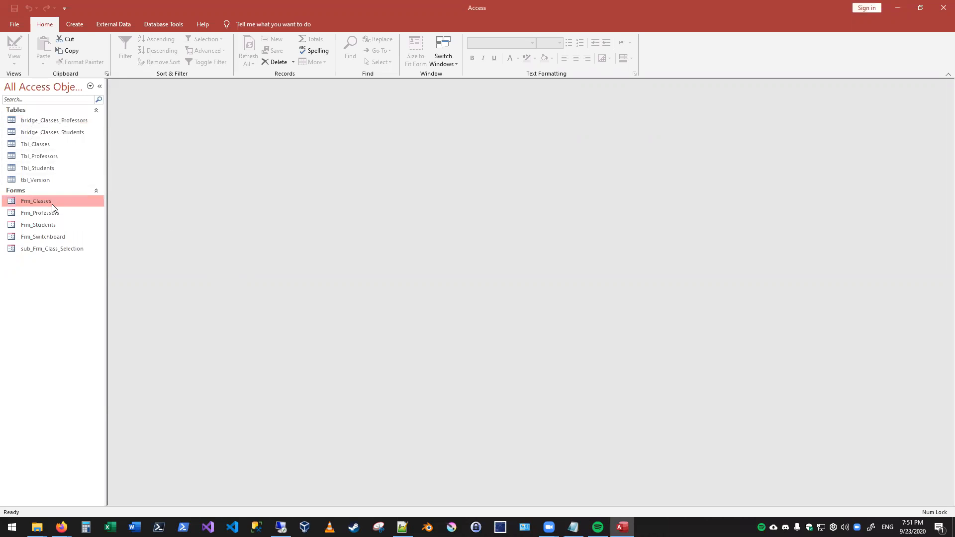
double_click(58, 214)
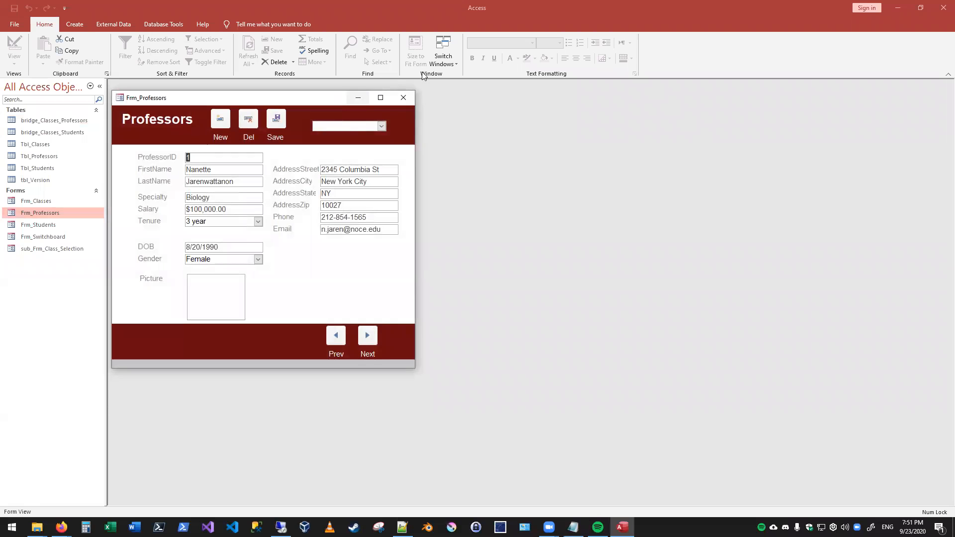
click(403, 98)
double_click(44, 201)
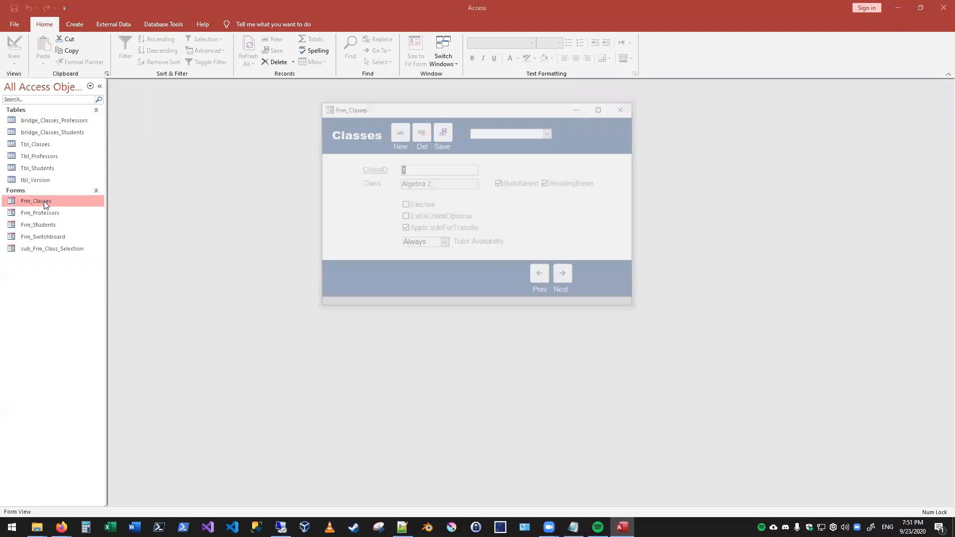
click(626, 109)
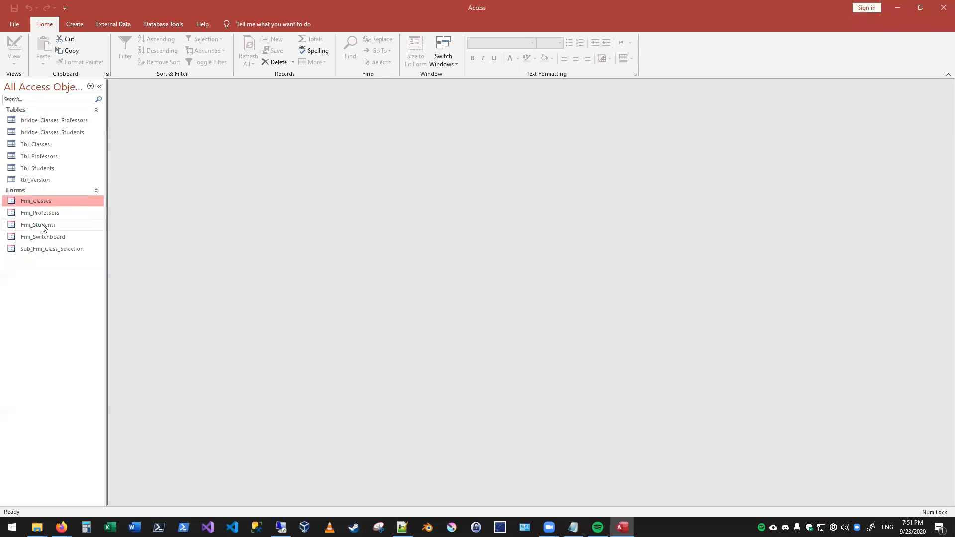
- View the Frm_Students form with its class list and record lookup, and close it
click(46, 237)
double_click(43, 224)
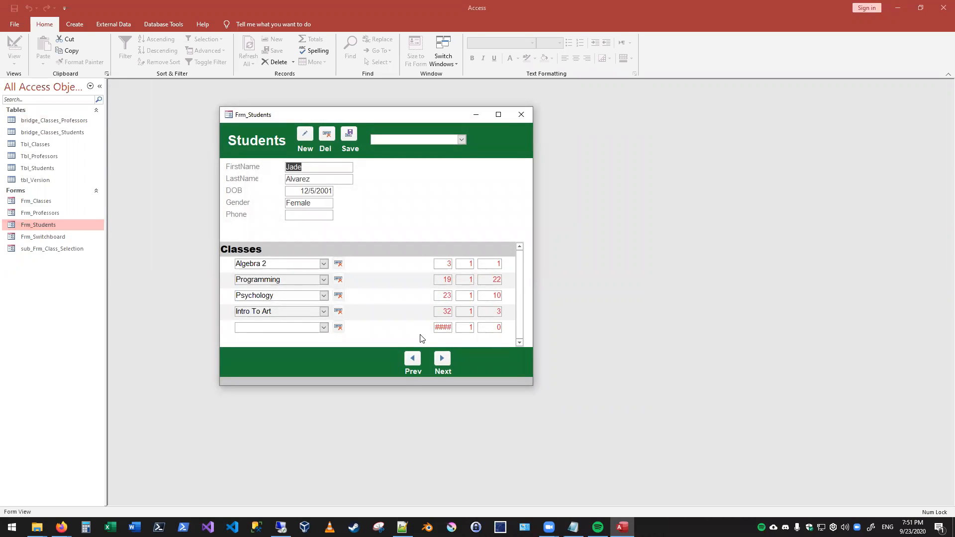
click(462, 139)
click(528, 125)
click(521, 115)
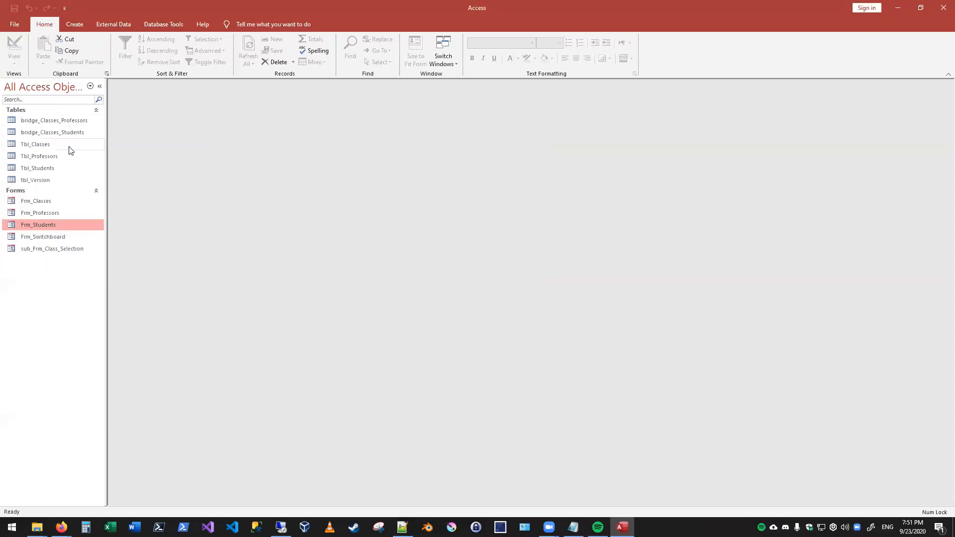
- View the records and columns of the bridge_Classes_Professors table and close it
click(64, 121)
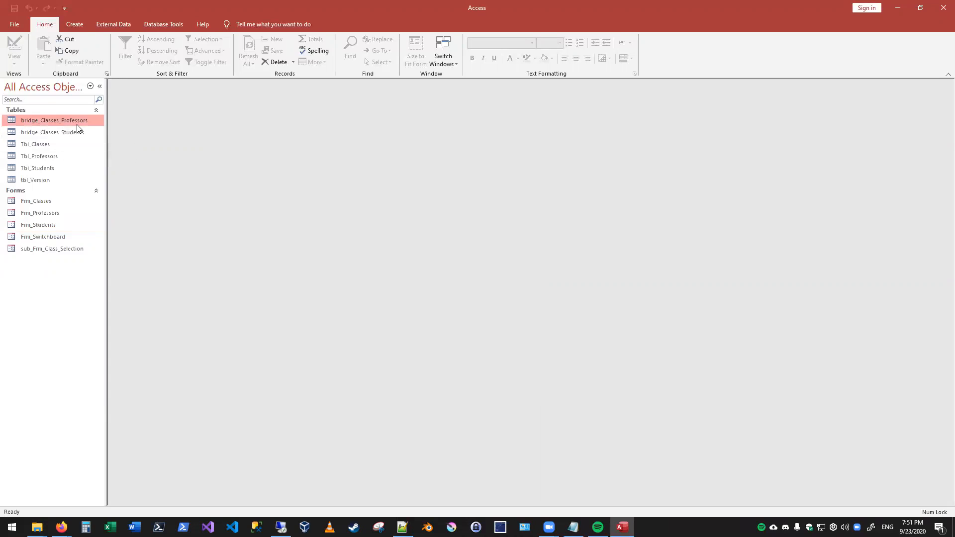
double_click(55, 118)
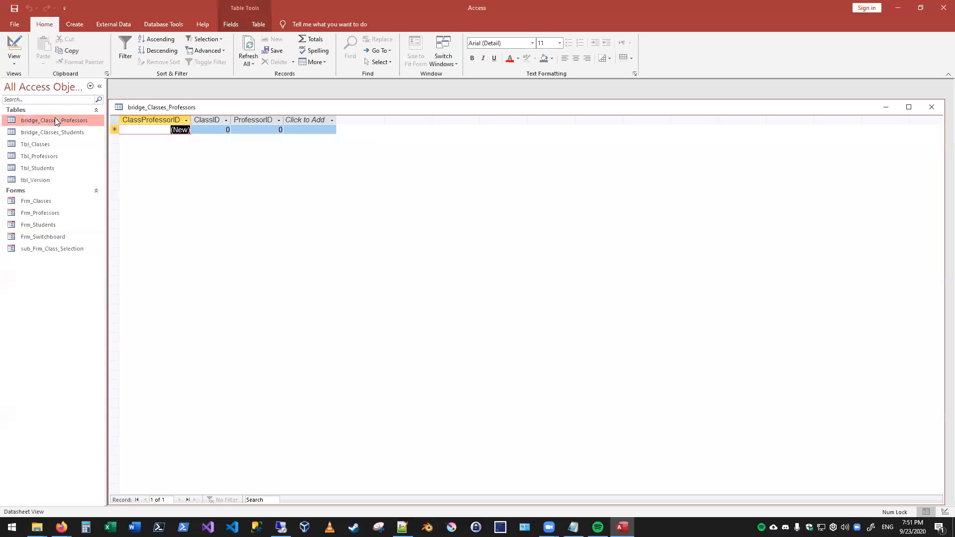
click(929, 108)
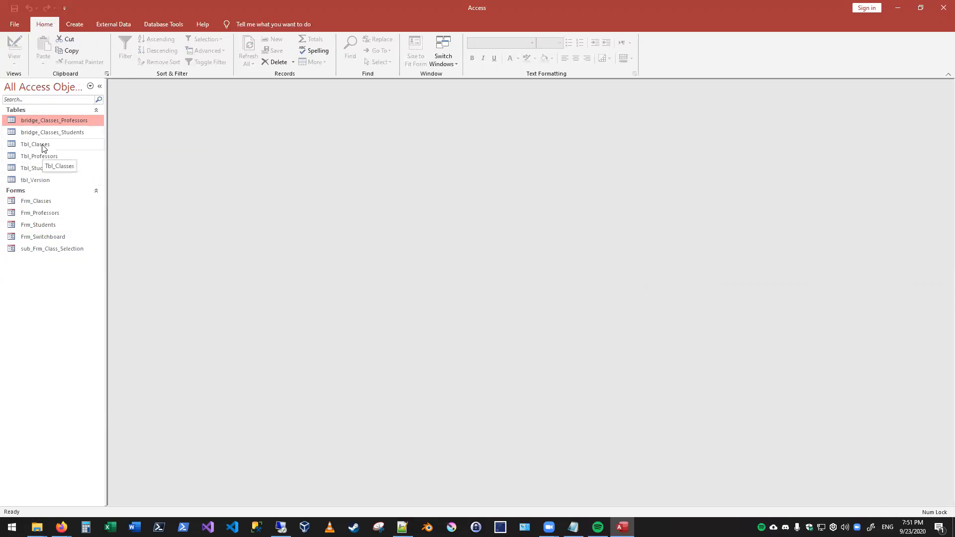
- View the records of the Tbl_Professors table and close it
double_click(27, 156)
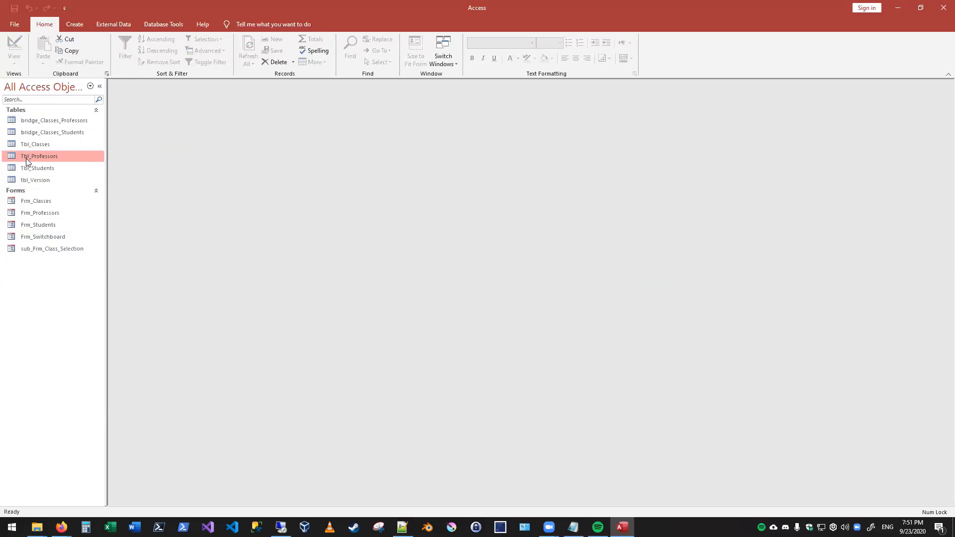
right_click(154, 108)
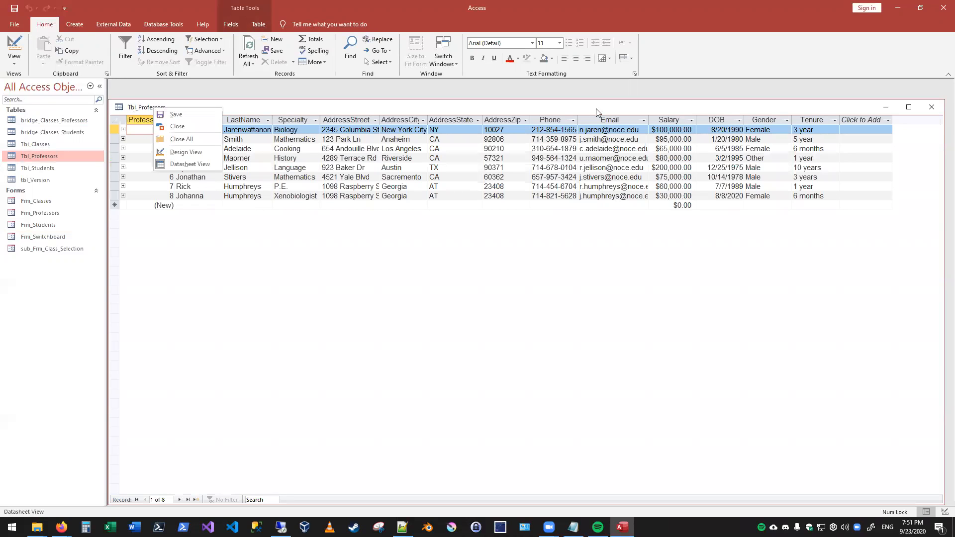
click(932, 106)
click(38, 135)
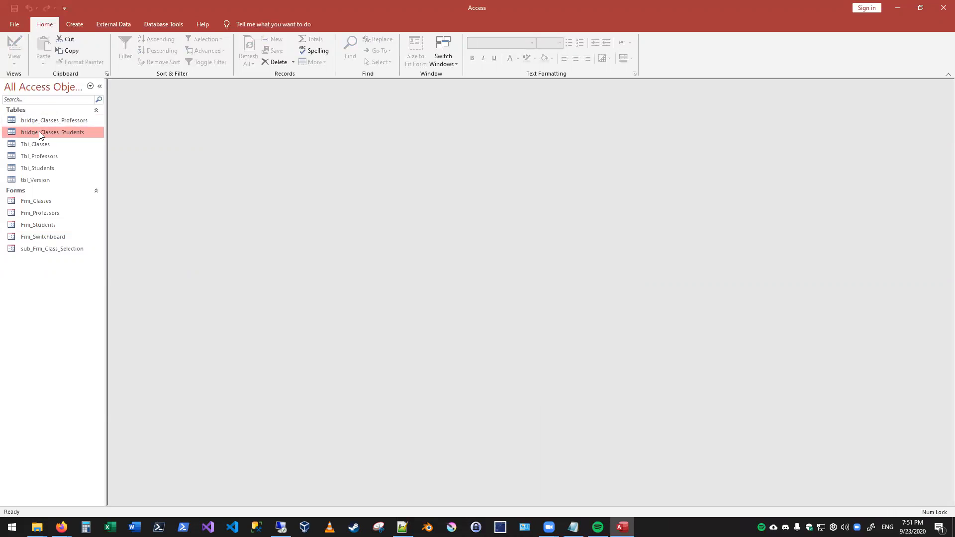
- Examine the Indexed property of the ClassID field in the bridge_Classes_Professors table design and close the table
double_click(49, 121)
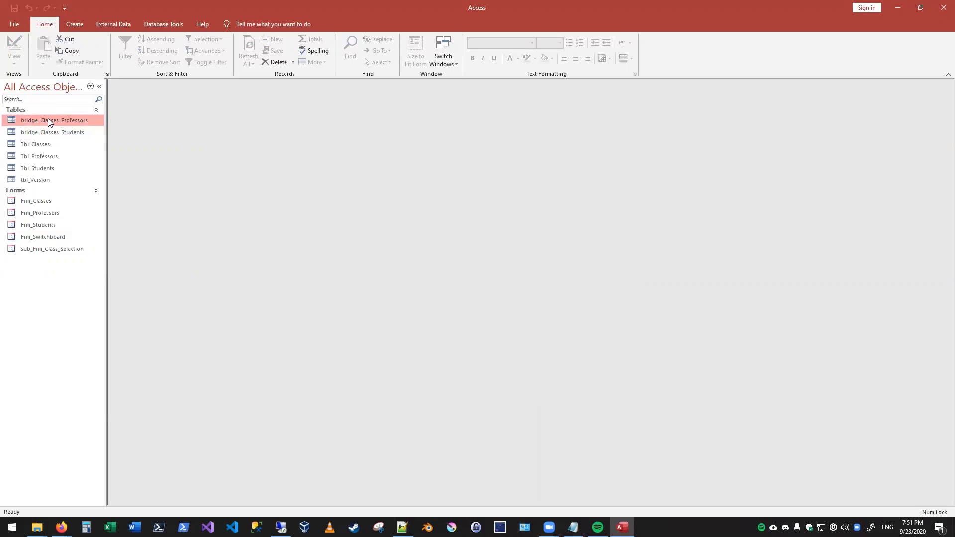
right_click(232, 108)
click(255, 152)
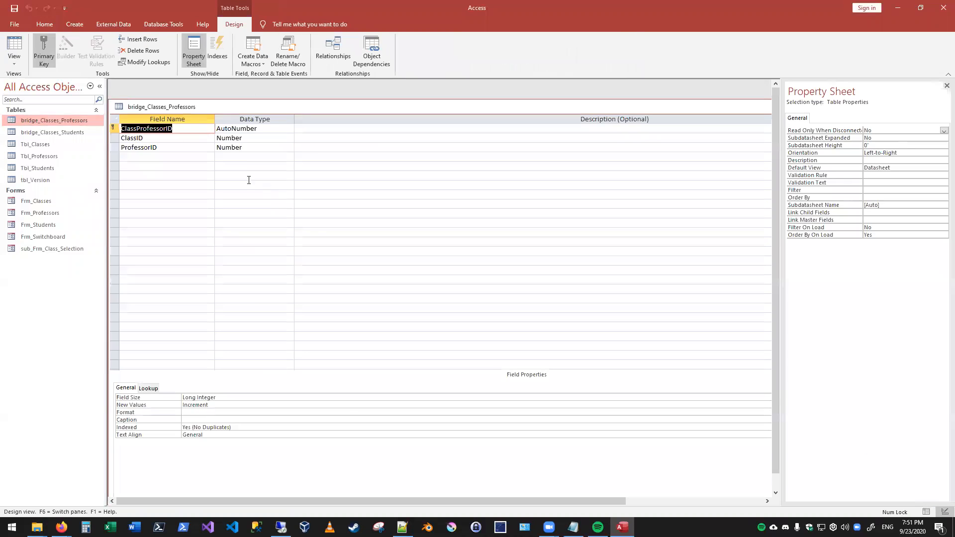
click(151, 139)
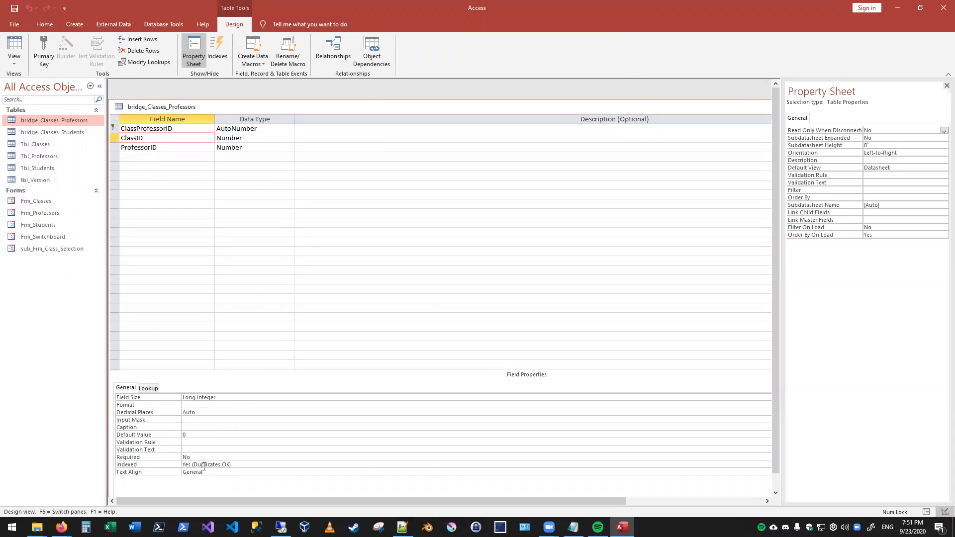
click(418, 465)
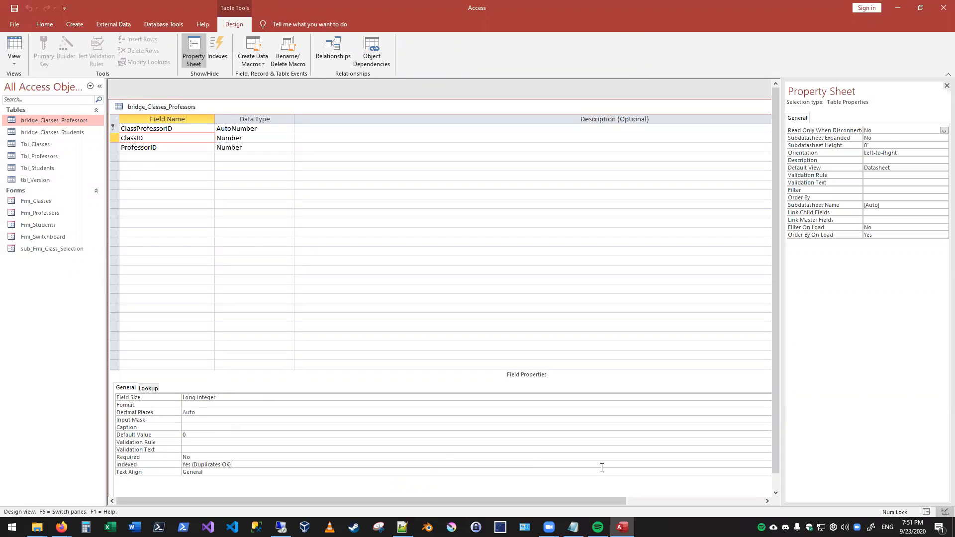
double_click(655, 465)
double_click(655, 466)
double_click(654, 466)
double_click(655, 466)
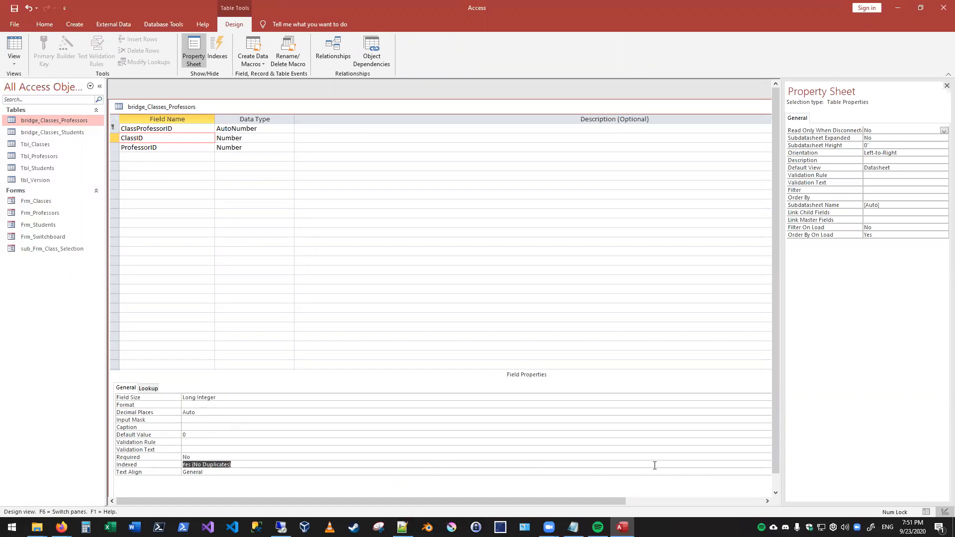
click(213, 474)
drag(741, 110, 489, 117)
click(681, 115)
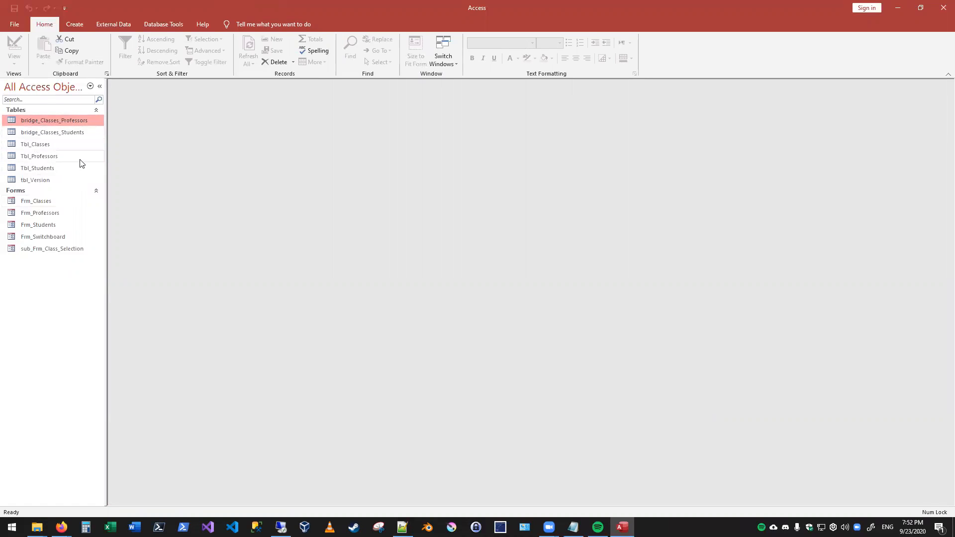
- Preview the sub_Frm_Class_Selection form, and open Frm_Students and Frm_Professors side by side
double_click(45, 250)
click(460, 125)
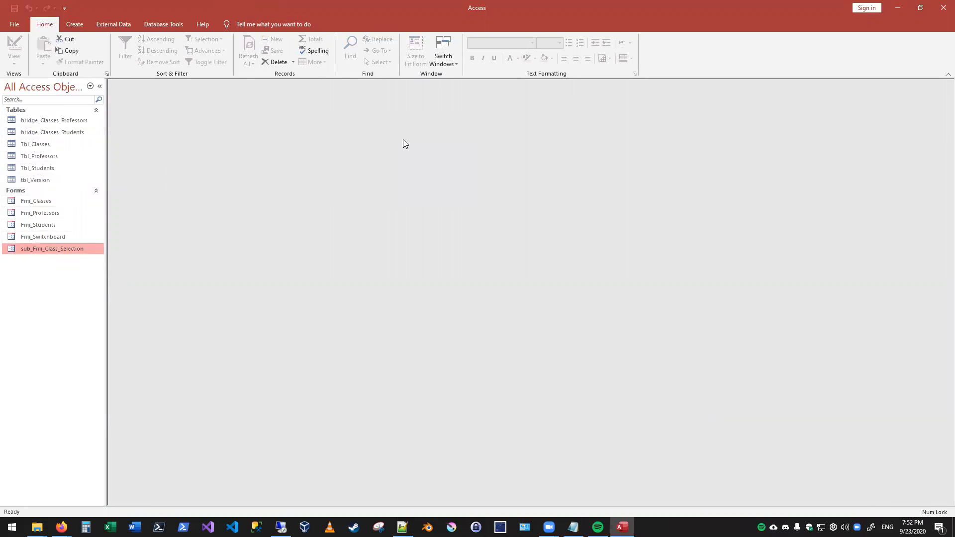
click(51, 225)
double_click(51, 225)
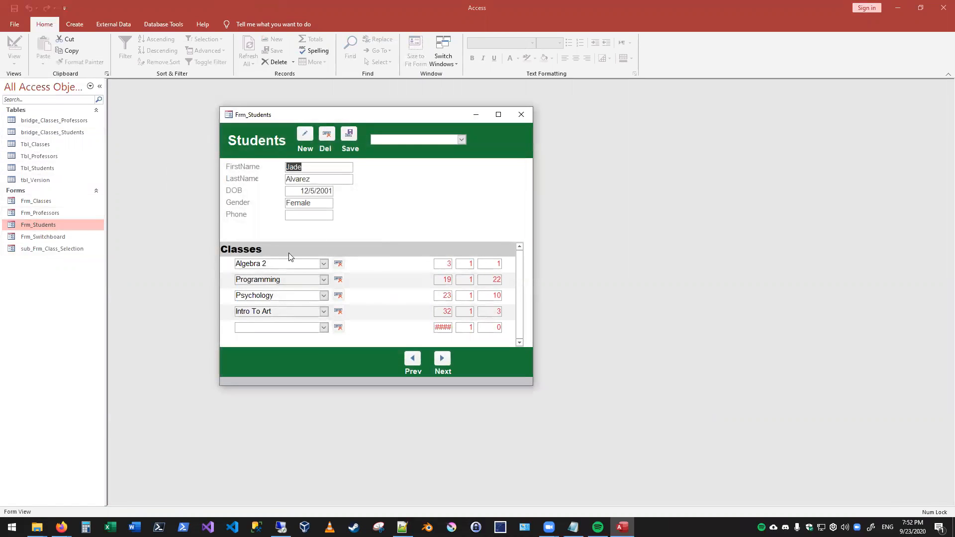
drag(261, 115, 591, 104)
click(22, 212)
double_click(22, 212)
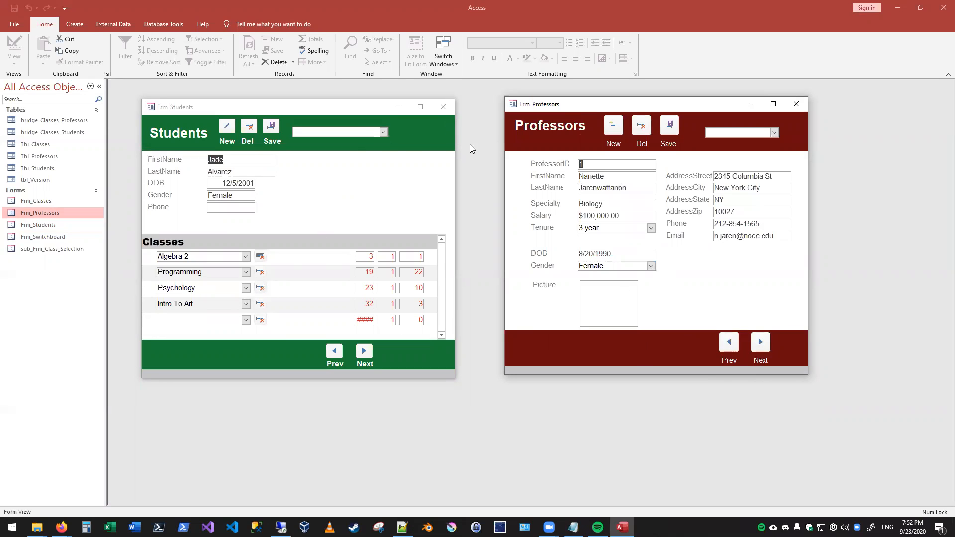
- Switch Frm_Professors to Design View and delete the Picture label and its picture field
right_click(549, 97)
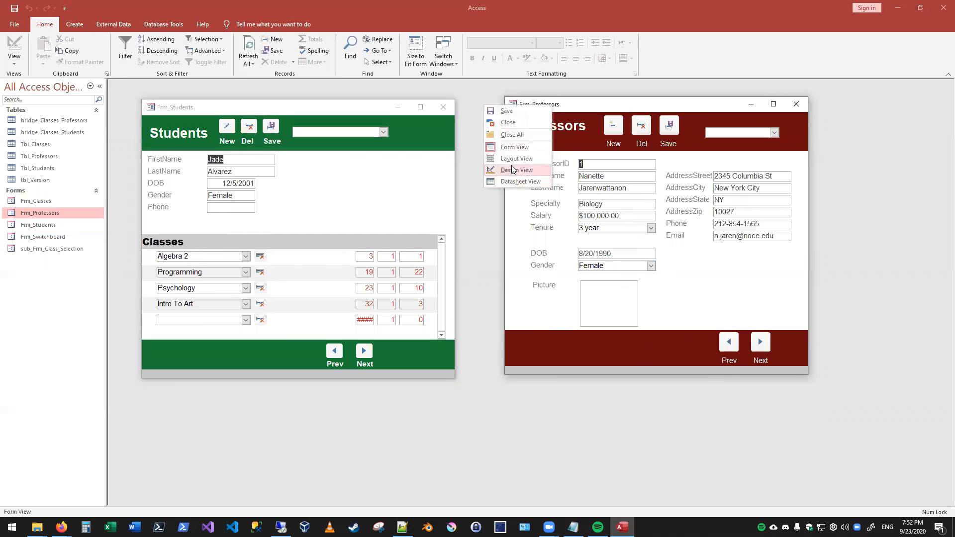
click(523, 170)
drag(655, 326, 549, 321)
key(Delete)
- Reposition and enlarge the Frm_Professors design window, and enlarge the Frm_Students window
scroll(599, 347, down, 3)
scroll(560, 306, up, 3)
drag(557, 110, 376, 98)
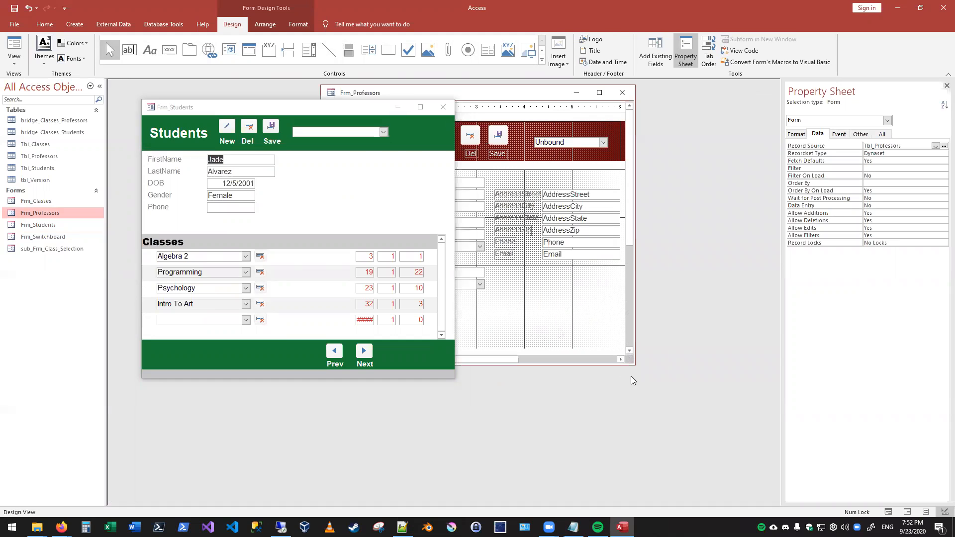
drag(633, 363, 754, 442)
click(313, 110)
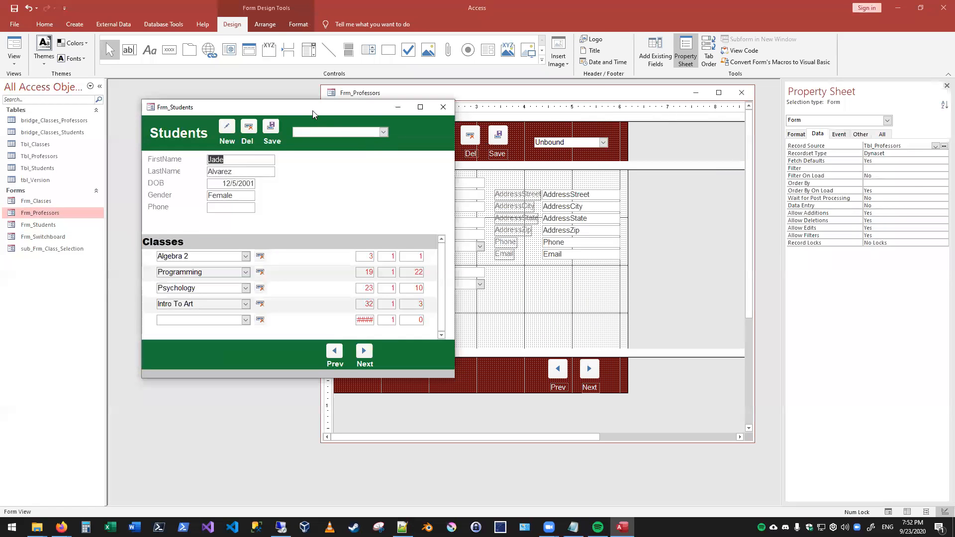
drag(454, 379, 575, 460)
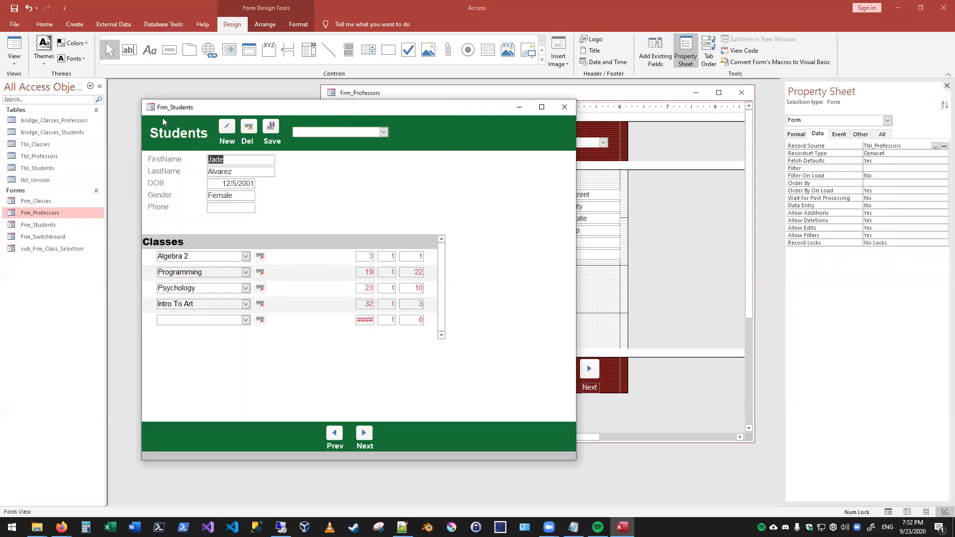
- Duplicate the sub_Frm_Class_Selection form under the name sub_Frm_Class_Selection_Prof
click(50, 248)
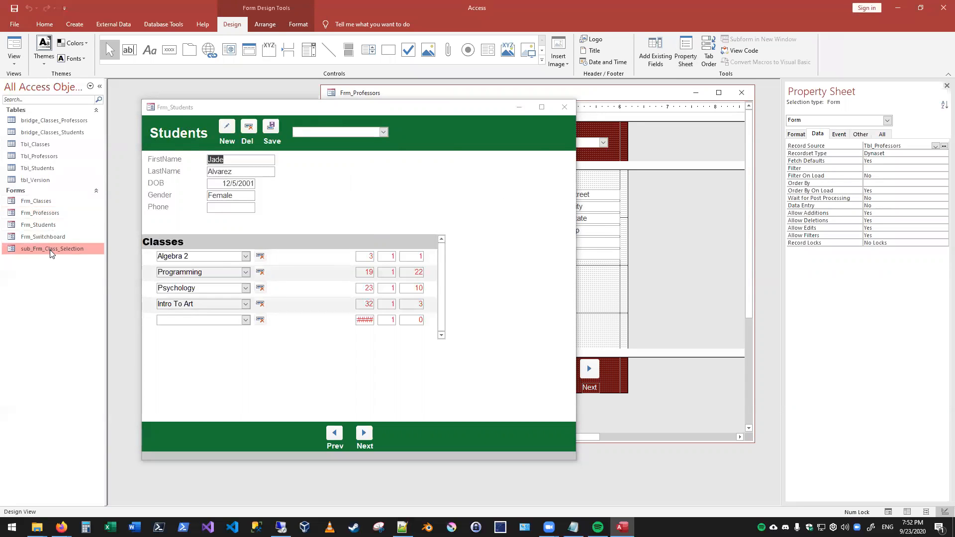
key(ctrl+c)
key(ctrl+v)
drag(440, 182, 295, 172)
key(BackSpace)
text(s)
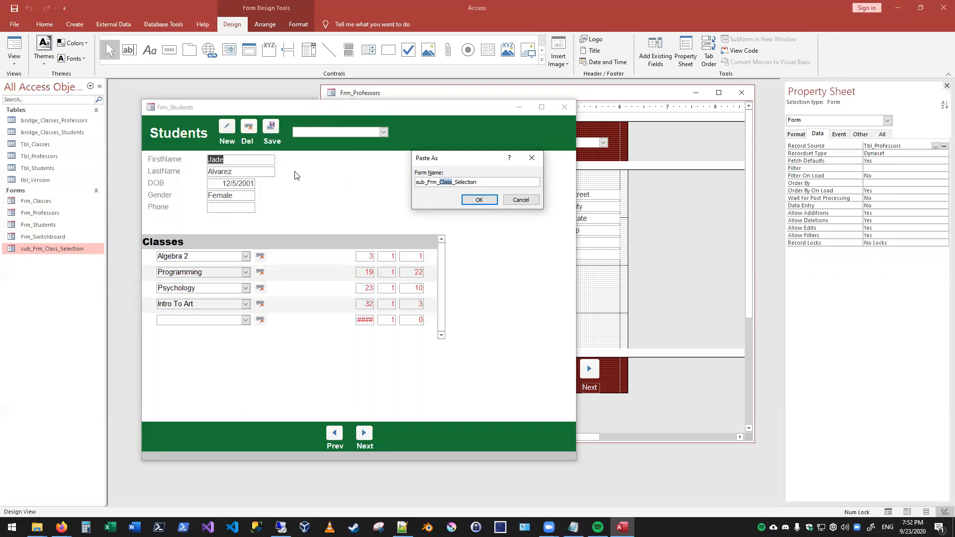
key(End)
click(480, 201)
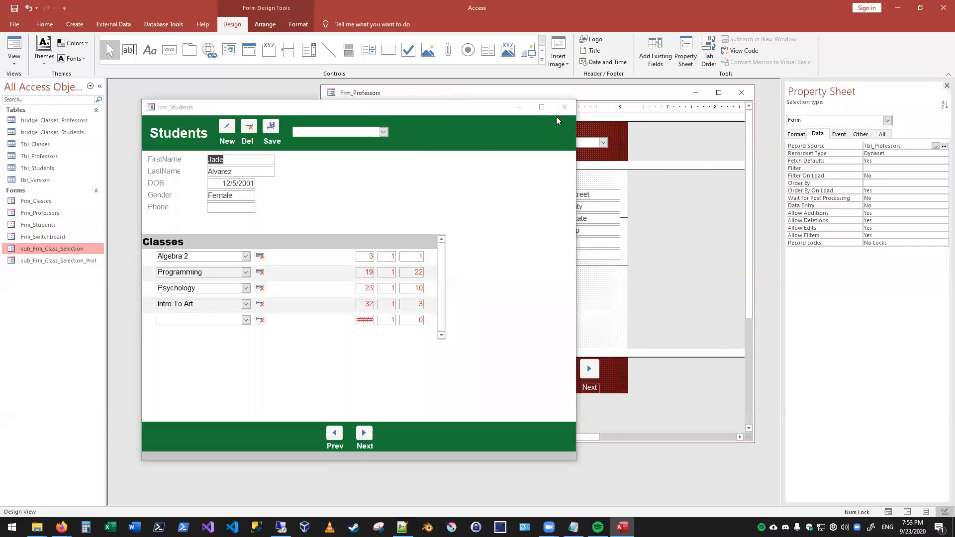
- Close the Frm_Students form, leaving the Frm_Professors design open
click(564, 107)
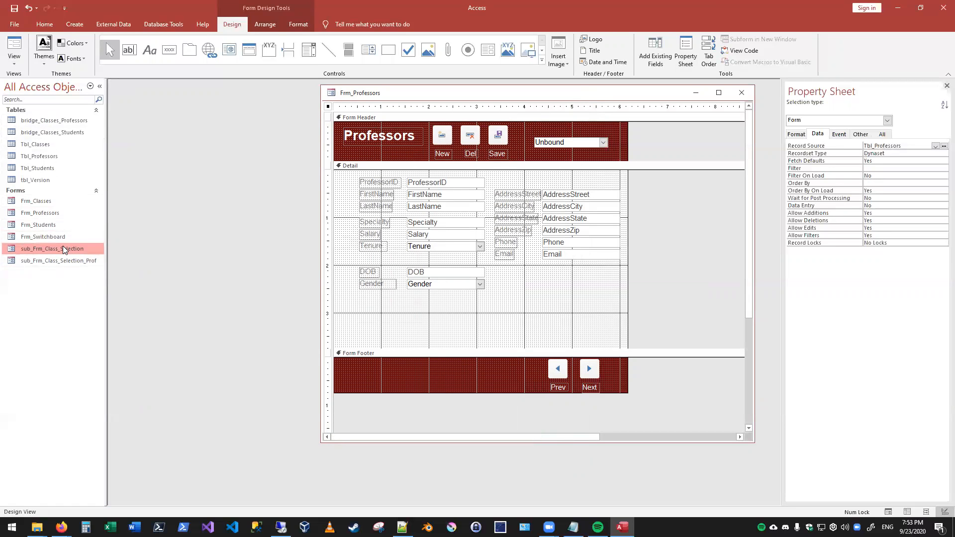
double_click(52, 224)
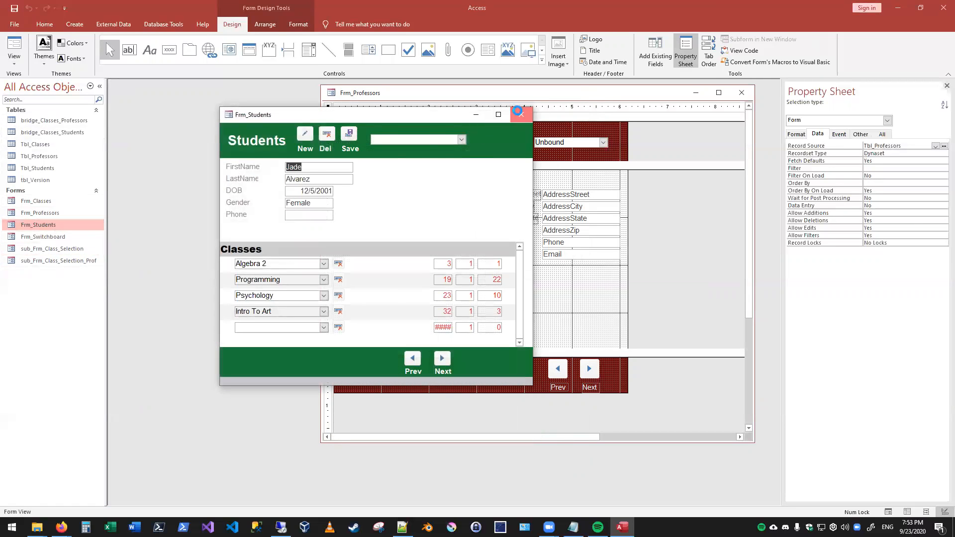
click(519, 115)
- In the design of sub_Frm_Class_Selection_Prof, set the form's record source to bridge_Classes_Professors and enlarge its window
double_click(58, 261)
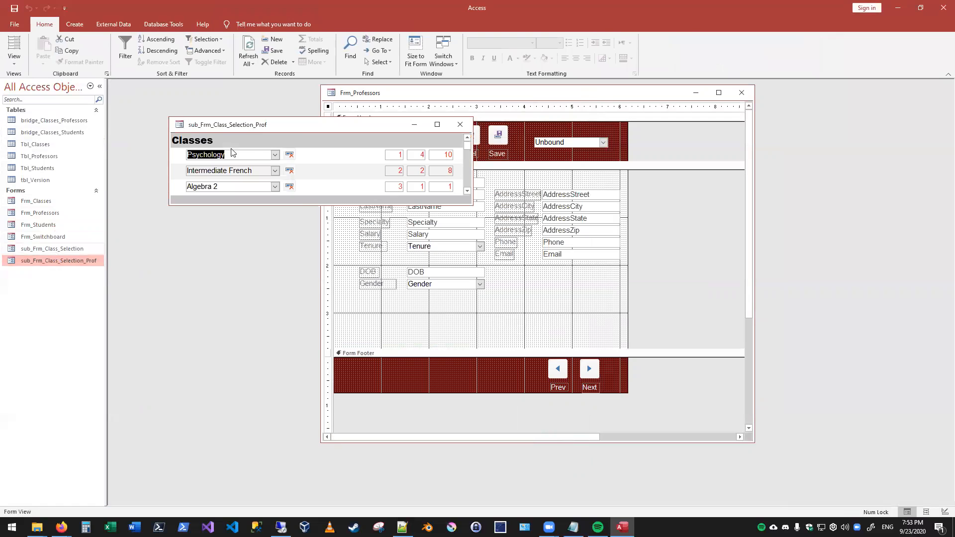
right_click(244, 129)
click(267, 198)
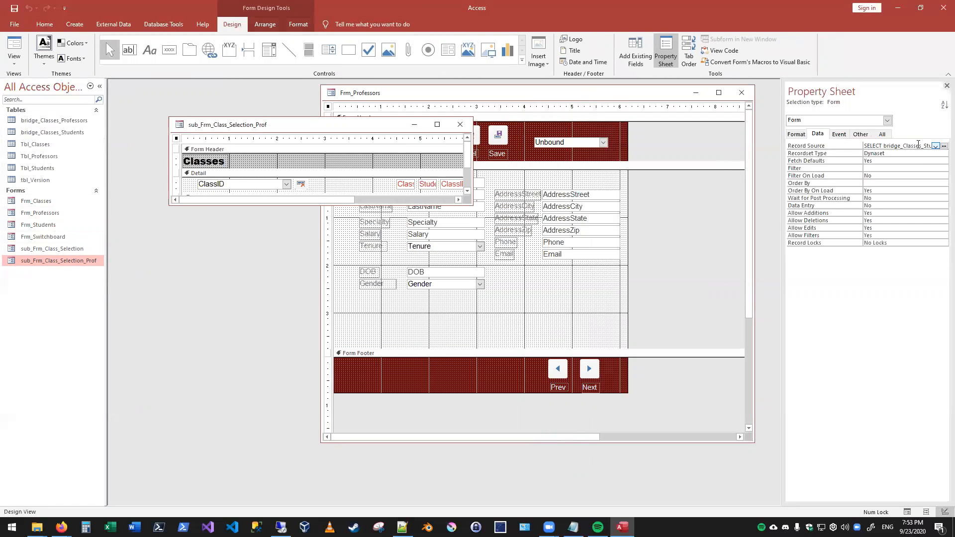
click(935, 146)
click(935, 147)
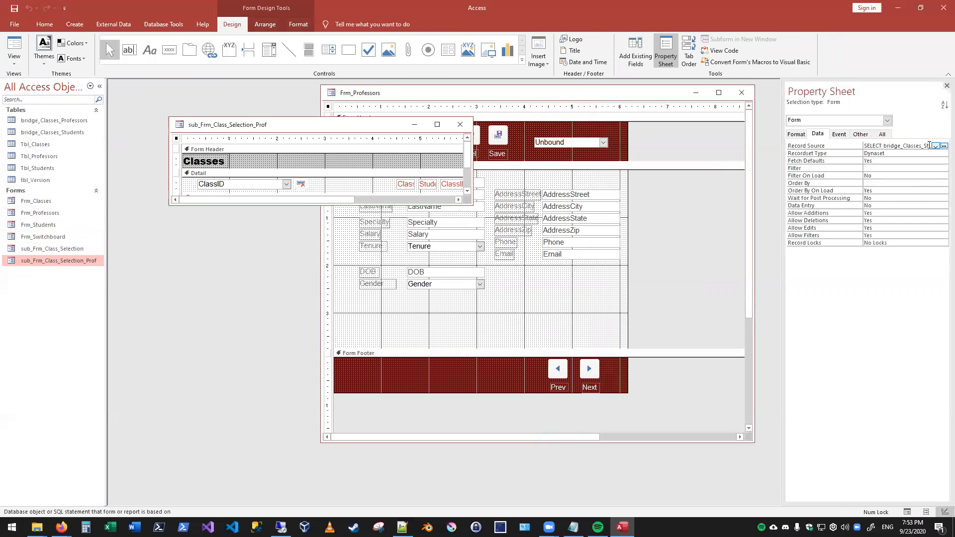
click(935, 147)
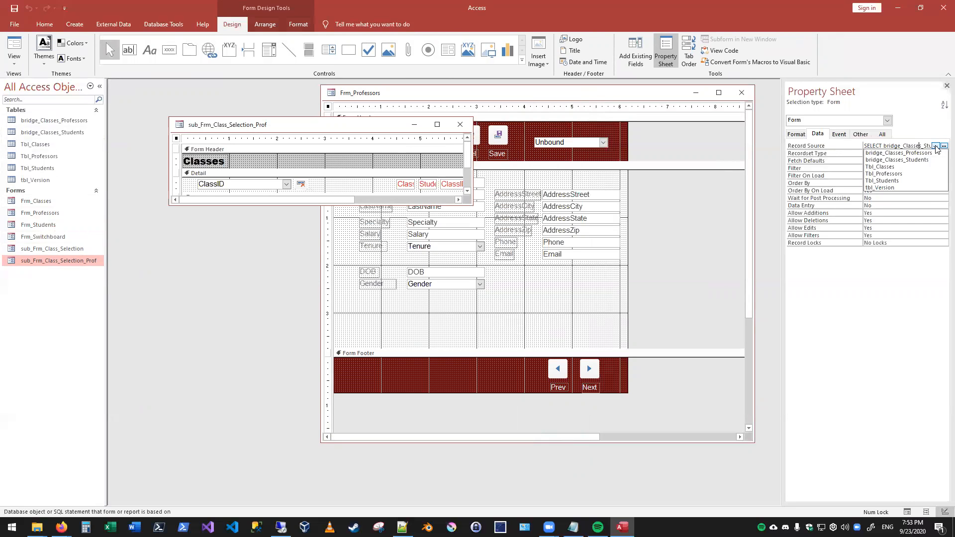
click(926, 154)
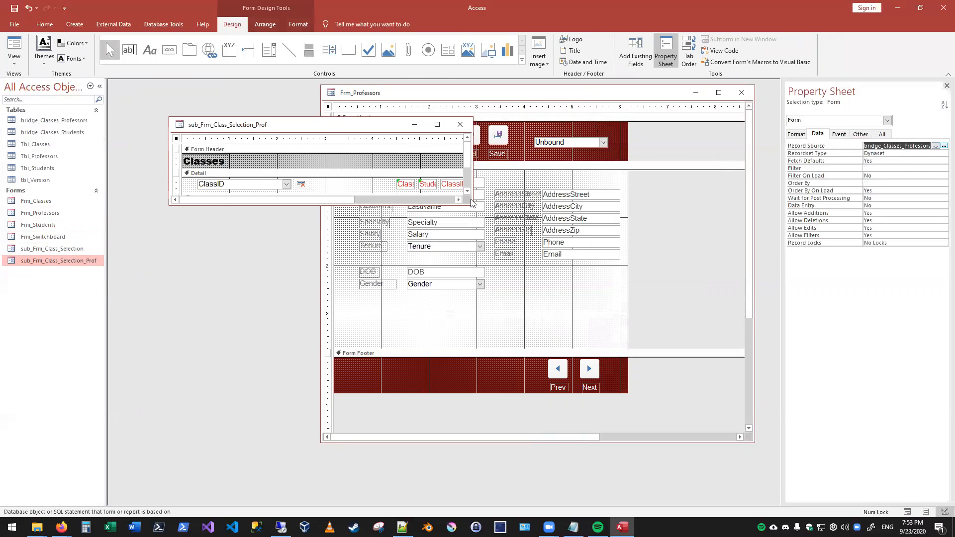
drag(472, 202, 628, 328)
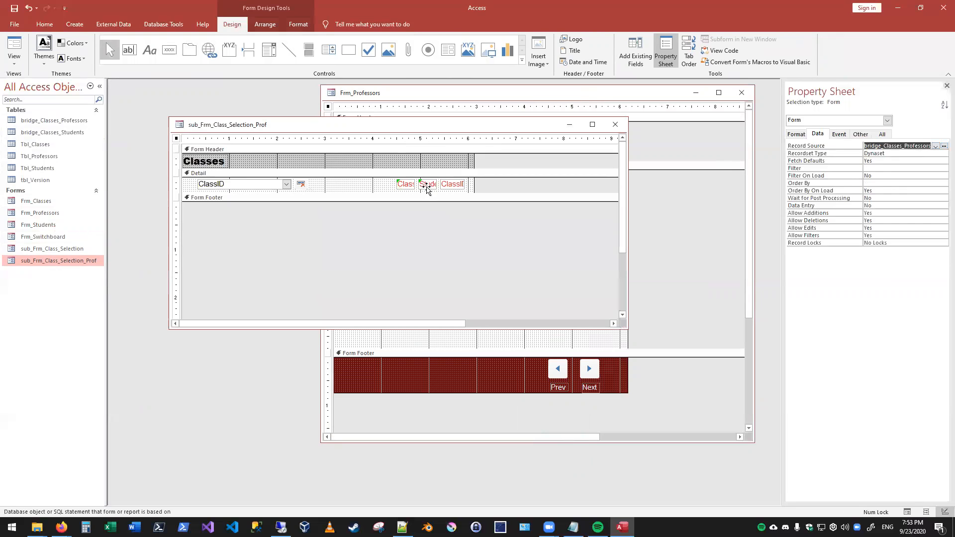
- Set the StudentID text box's control source to ProfessorID and the ClassStudentBridgeID text box's control source to ClassProfessorID
click(428, 187)
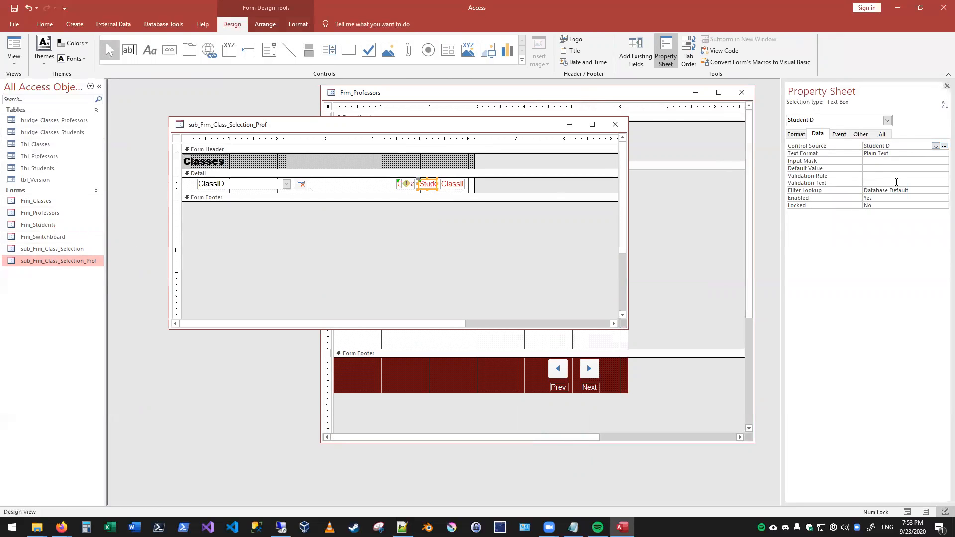
click(935, 146)
click(890, 166)
click(424, 212)
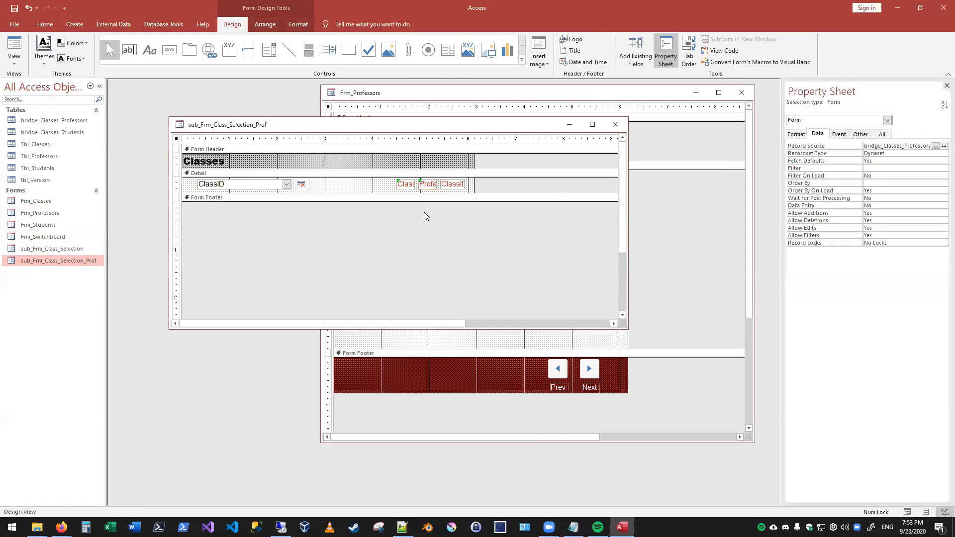
click(406, 184)
click(935, 147)
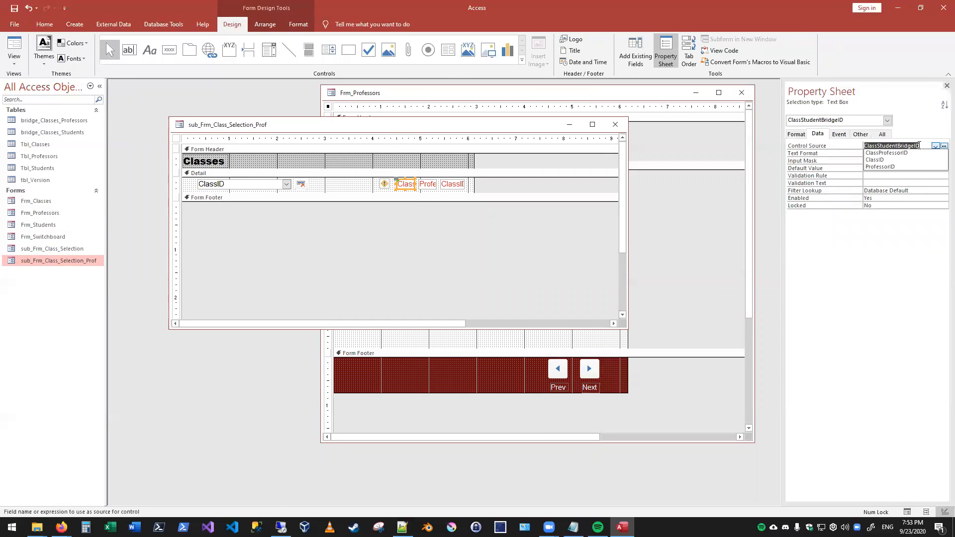
click(908, 155)
click(385, 250)
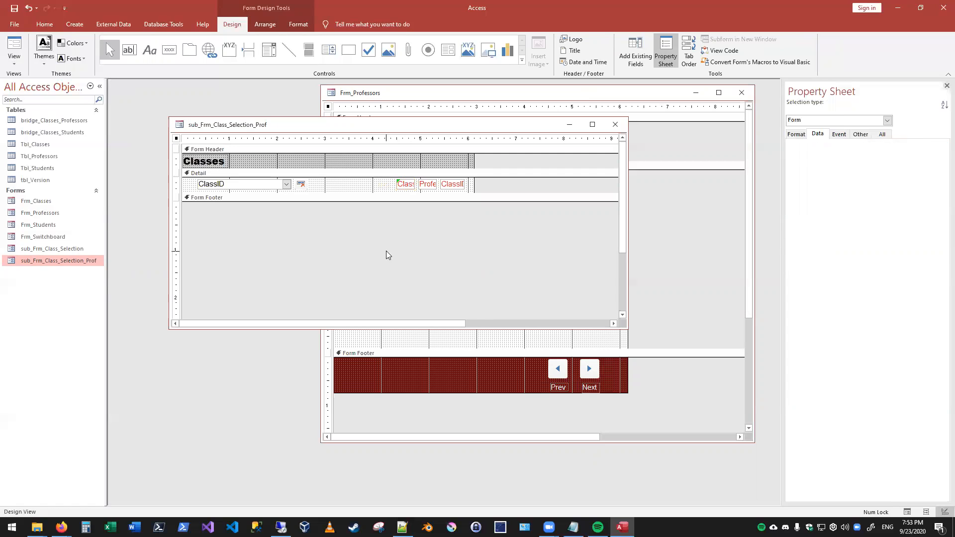
- Preview sub_Frm_Class_Selection_Prof in Form view, and close it with its design changes saved
click(264, 185)
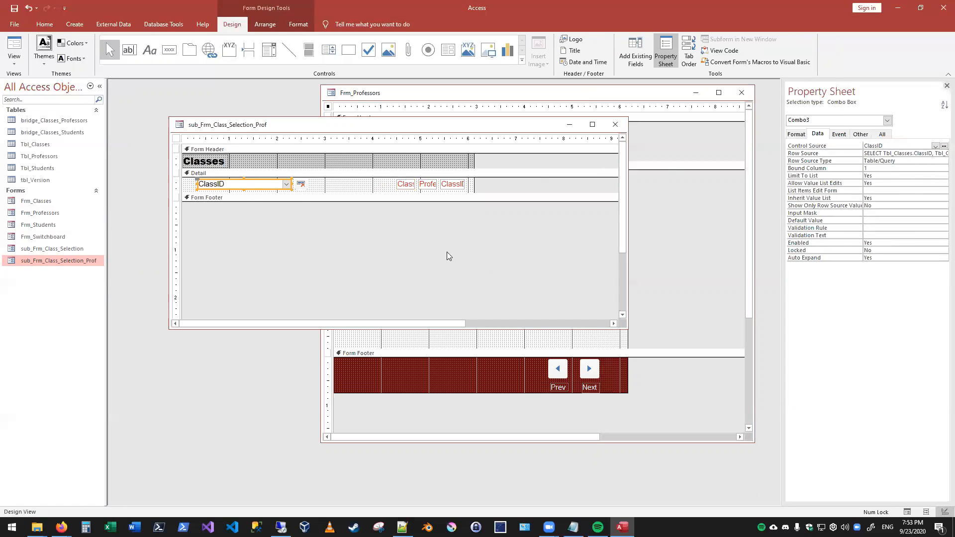
click(14, 47)
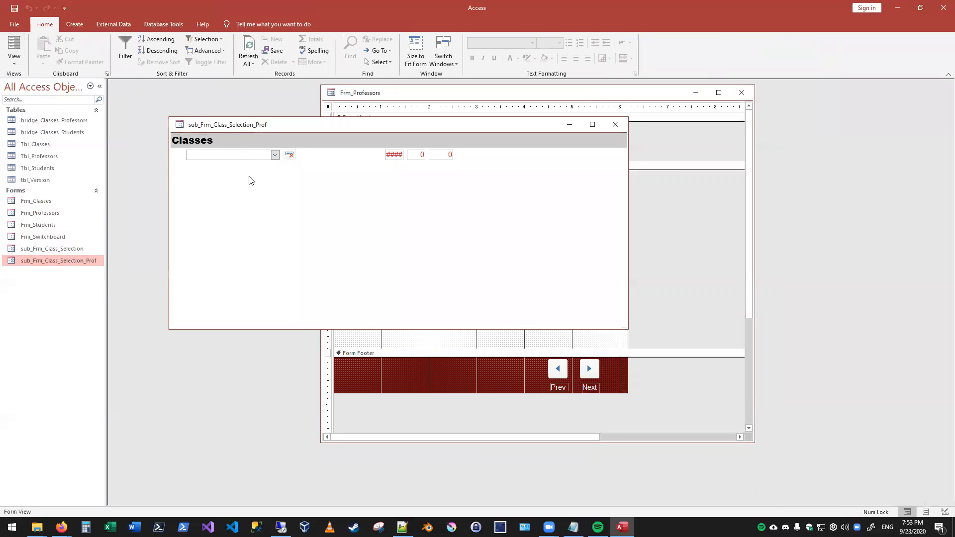
click(615, 124)
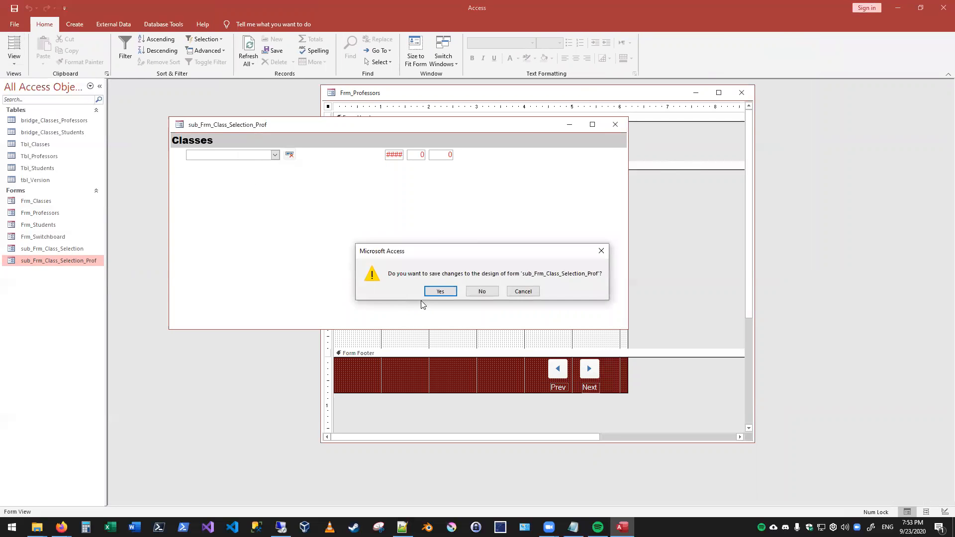
click(436, 291)
- Insert sub_Frm_Class_Selection_Prof as a subform below the Gender field in Frm_Professors, using the wizard's suggested link on ProfessorID and its default name
right_click(391, 317)
click(237, 25)
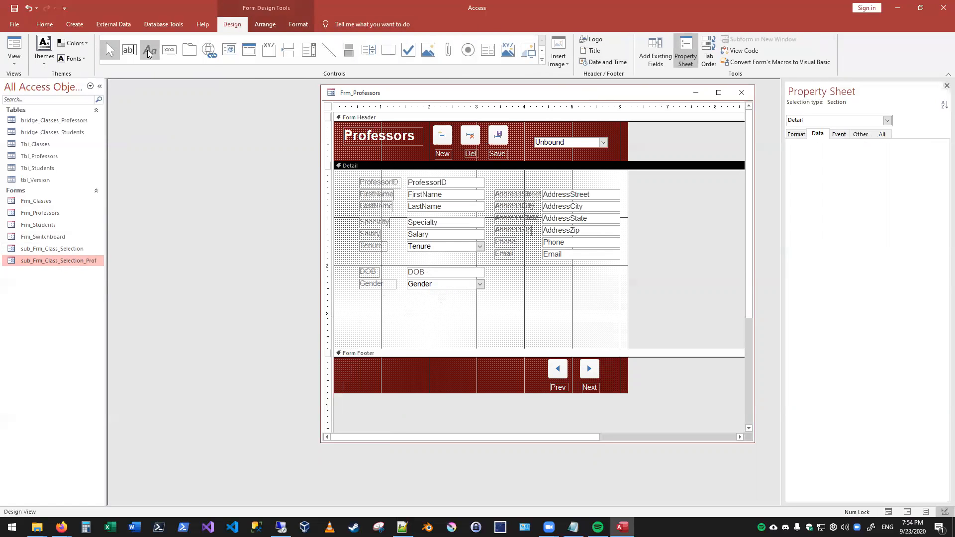
click(488, 50)
drag(351, 305, 397, 348)
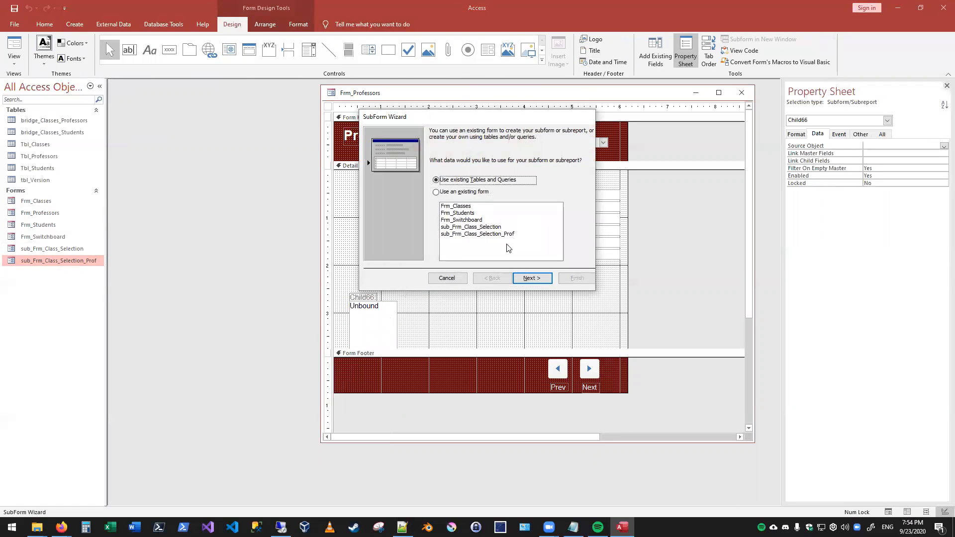
click(503, 235)
click(523, 278)
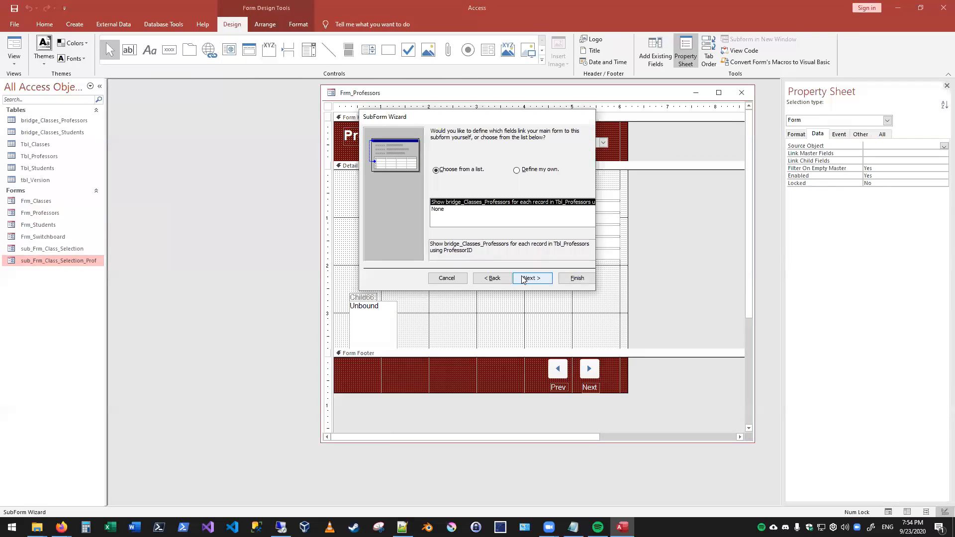
click(523, 278)
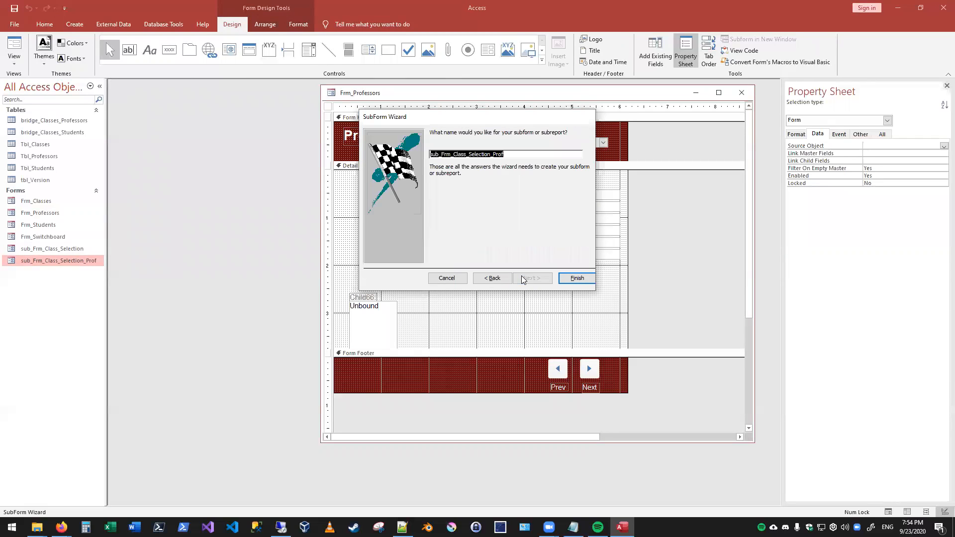
click(576, 277)
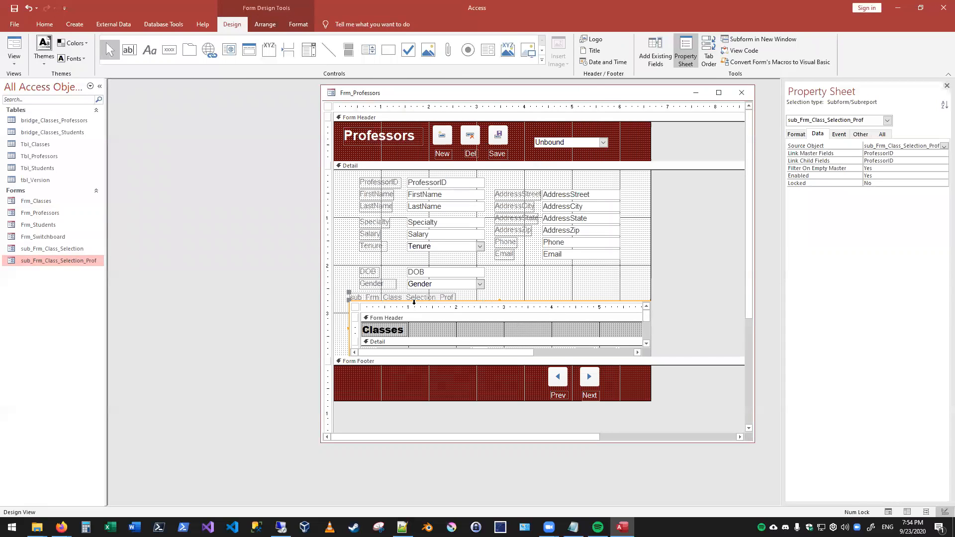
- Delete the new subform's label, and align the subform with the form's left edge, widening it to the full form width
click(414, 297)
key(Delete)
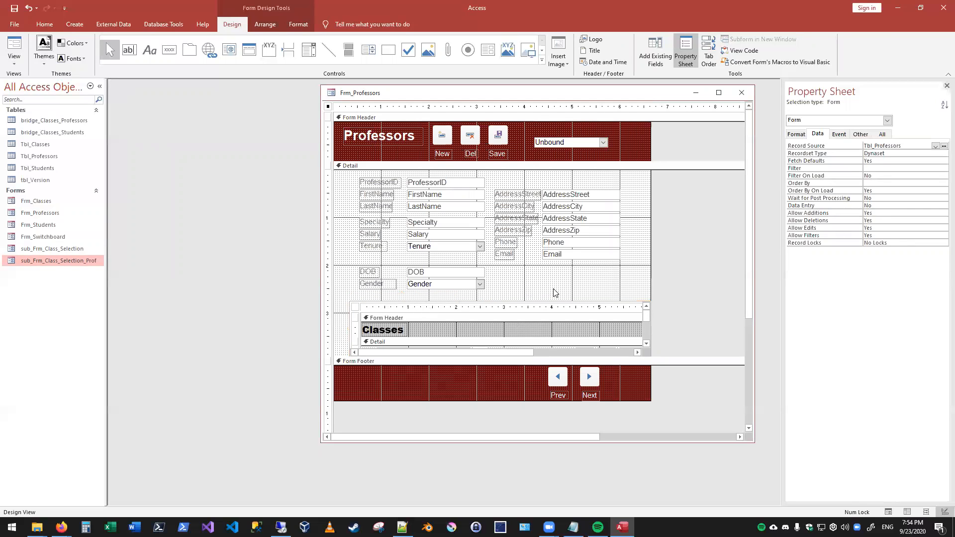
click(544, 290)
drag(508, 315, 436, 314)
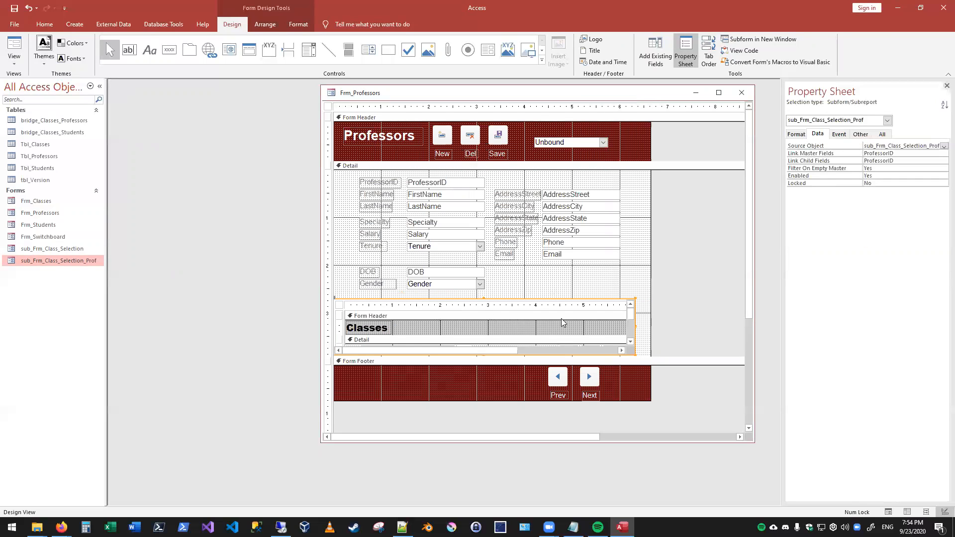
drag(636, 326, 650, 326)
click(671, 311)
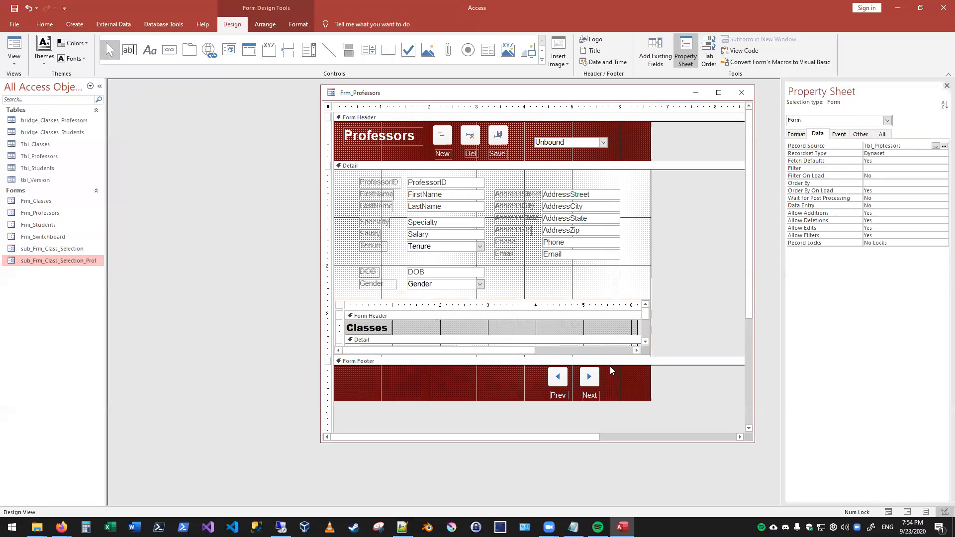
- Increase the height of the Detail section and the class subform enough to show the subform's ClassID row
click(525, 300)
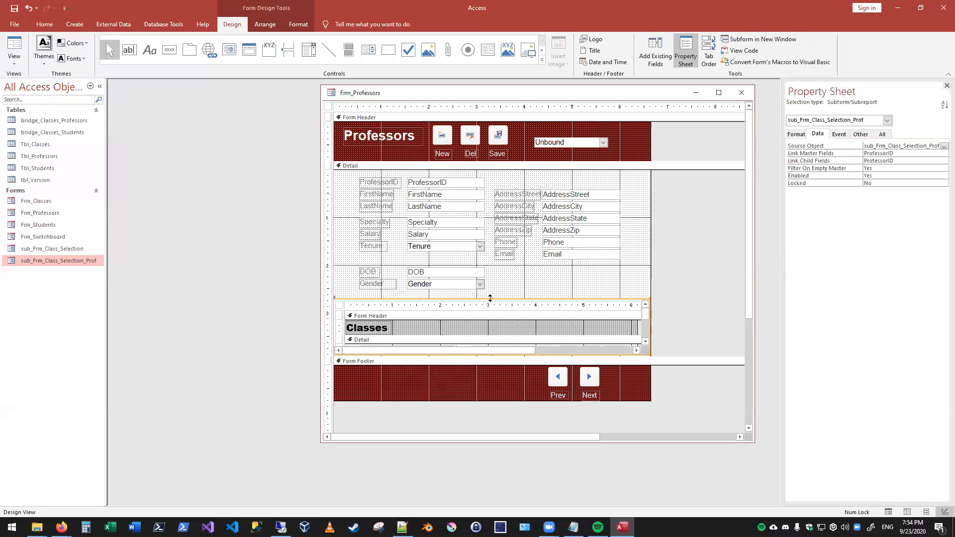
click(681, 342)
drag(683, 357, 689, 385)
click(491, 369)
drag(481, 352, 498, 383)
click(691, 365)
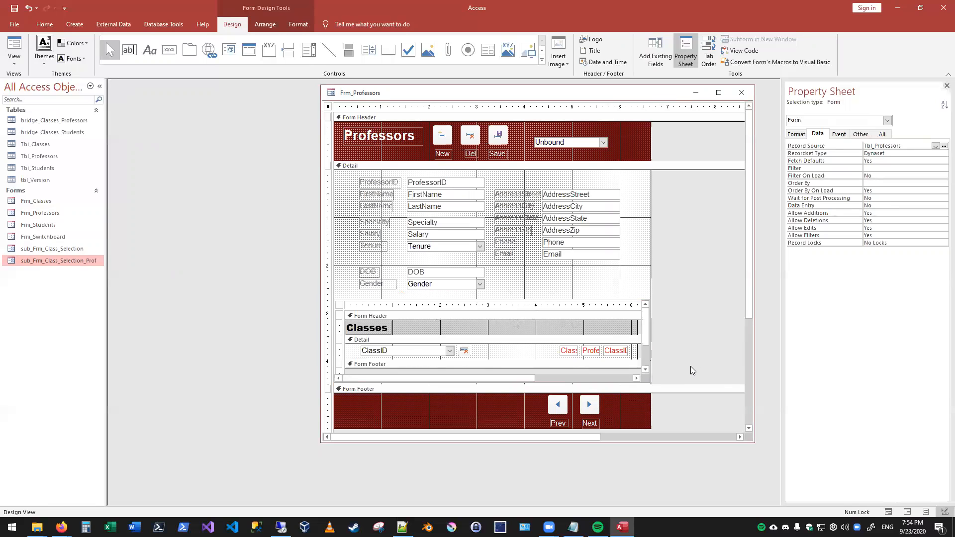
click(528, 298)
click(839, 135)
click(809, 135)
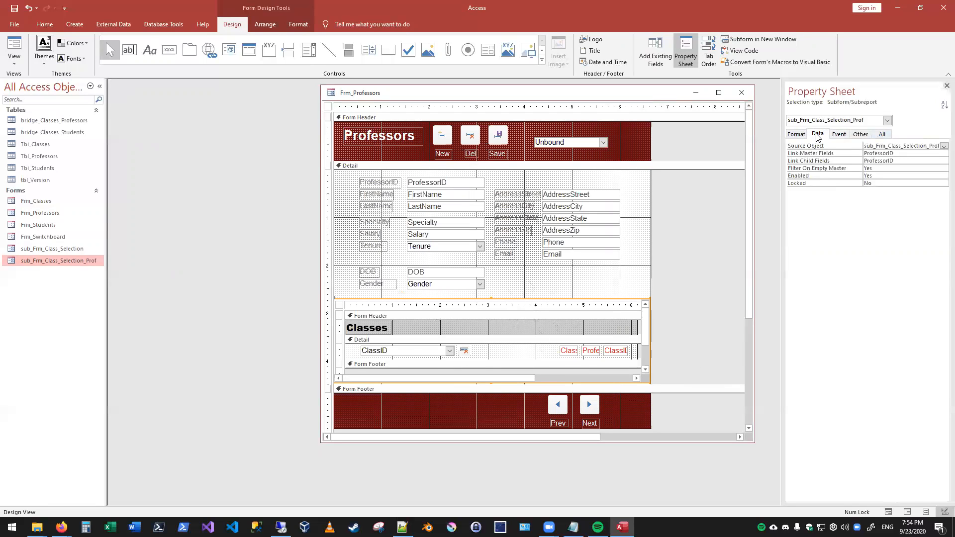
click(599, 283)
click(704, 304)
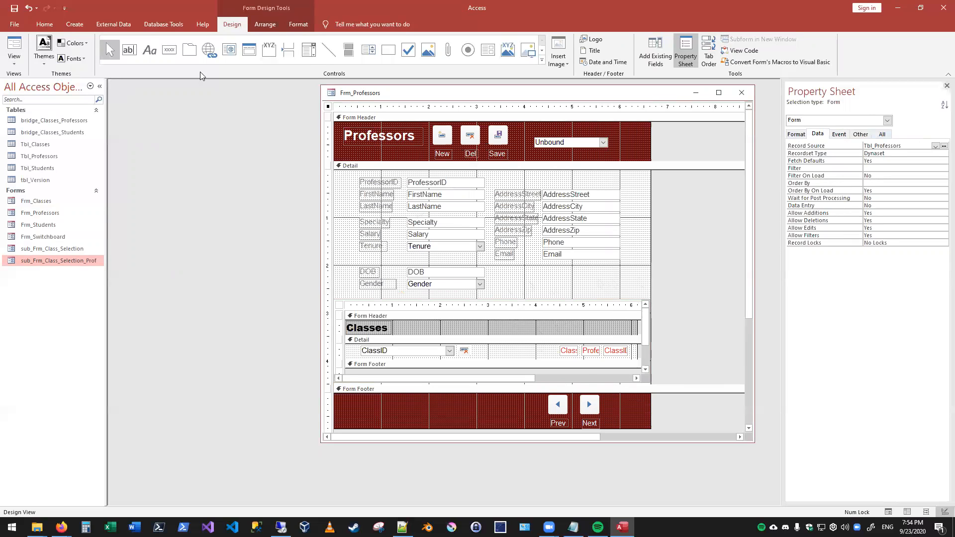
- Show Frm_Professors in Form view and assign the classes Intro To Art and Dance to the first professor
click(14, 47)
click(428, 292)
click(378, 318)
click(428, 307)
click(409, 352)
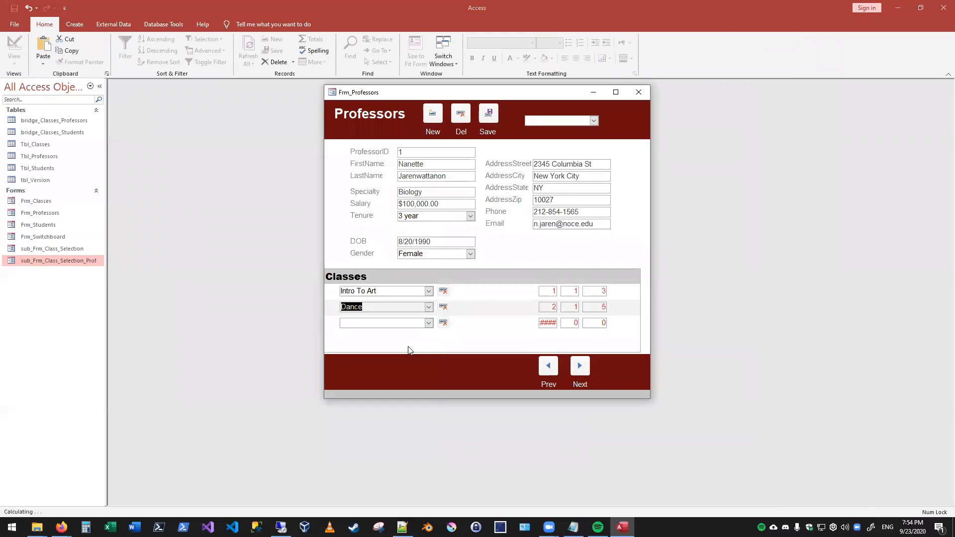
- Try to add Dance a second time to the first professor's classes, and discard the duplicate entry
click(428, 323)
click(374, 369)
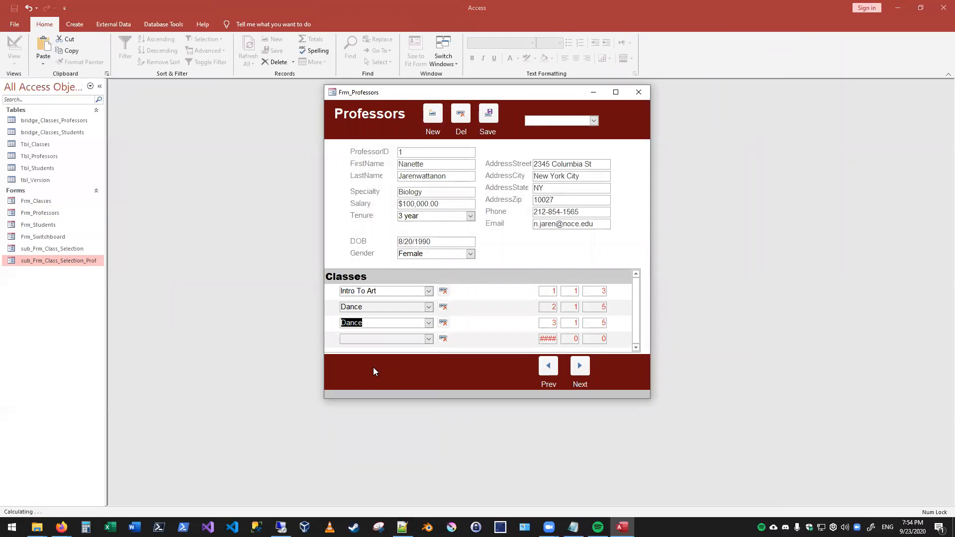
click(387, 340)
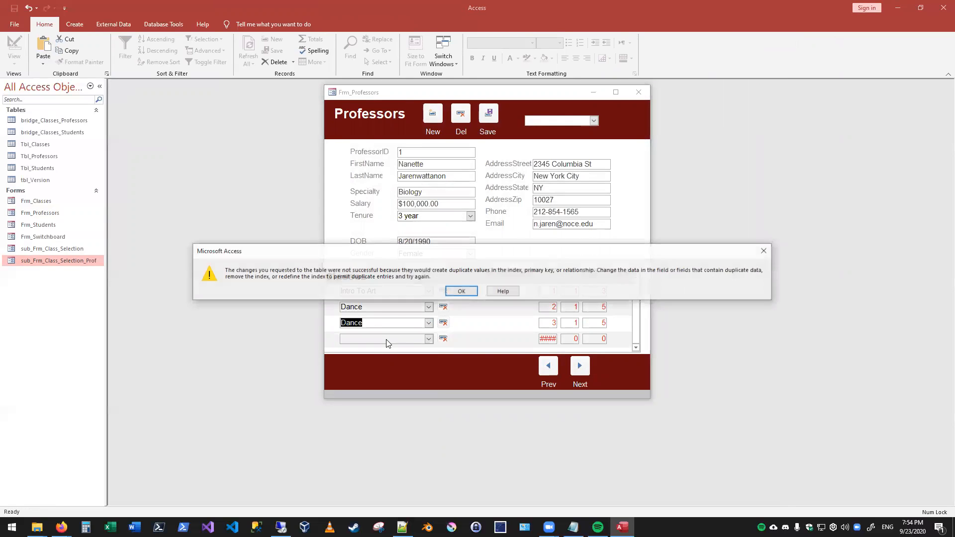
click(458, 290)
key(Escape)
key(Escape)
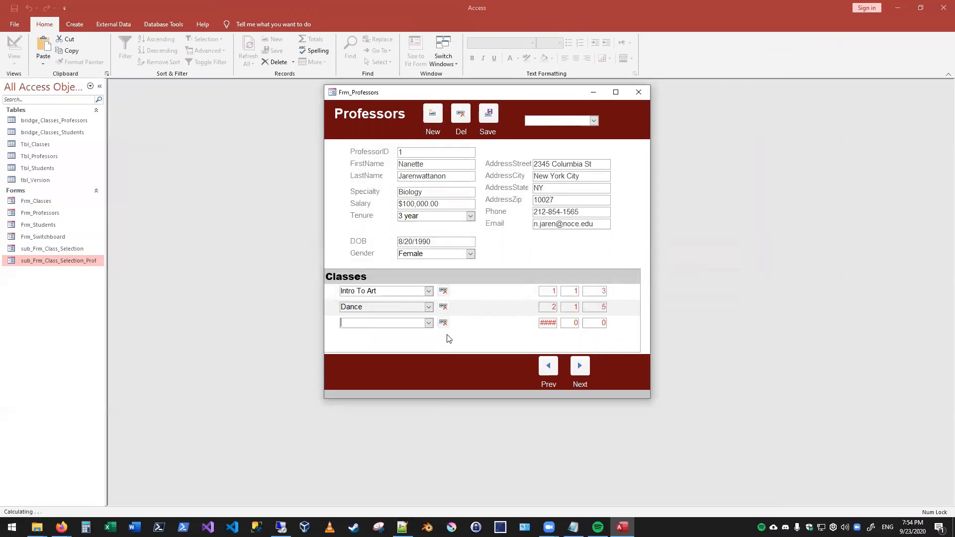
- Try to save the professor record with another duplicate Dance entry in the third class row, and discard that entry
click(428, 323)
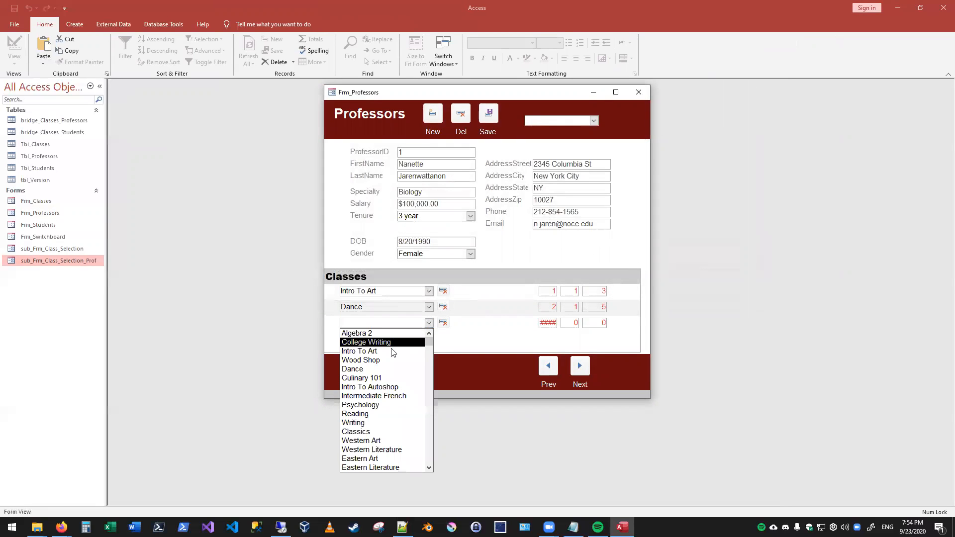
click(372, 366)
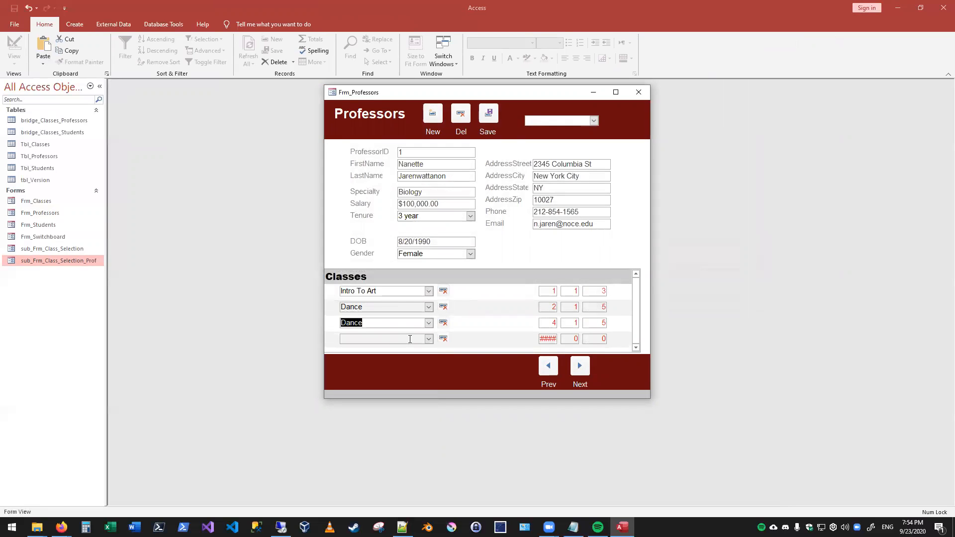
click(491, 125)
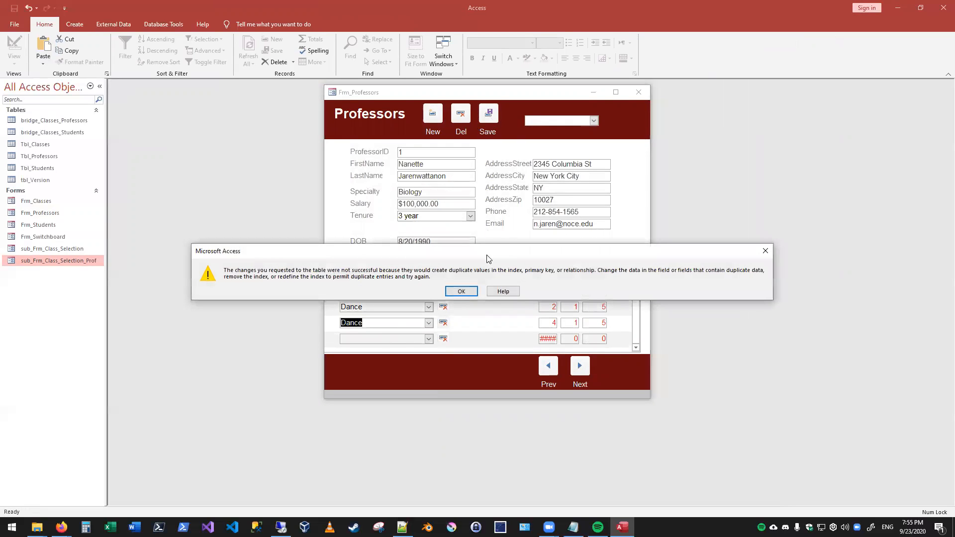
click(462, 291)
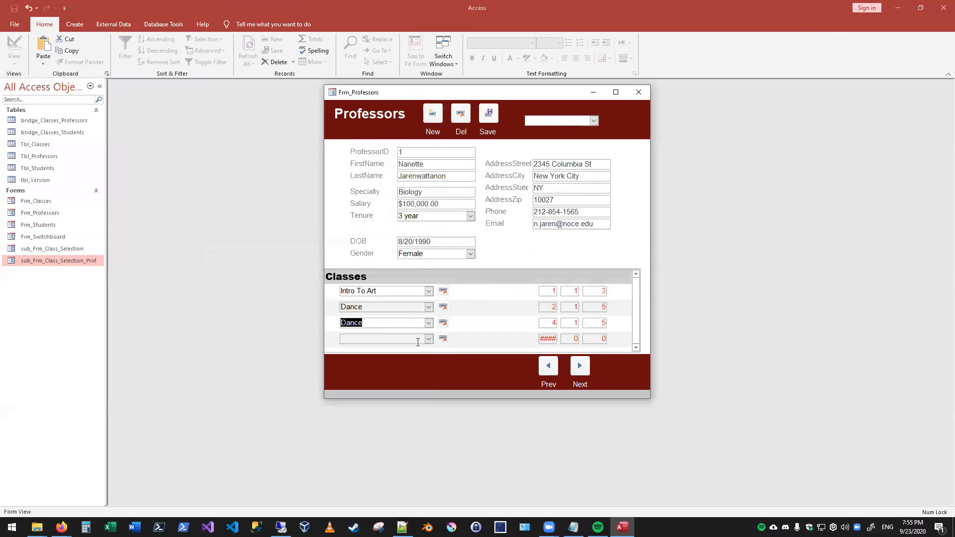
click(427, 324)
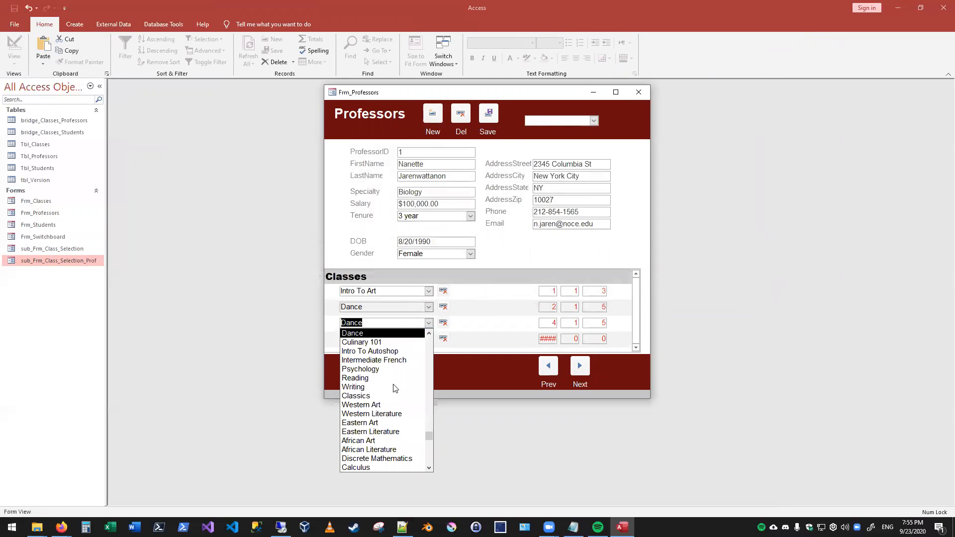
click(386, 353)
key(Escape)
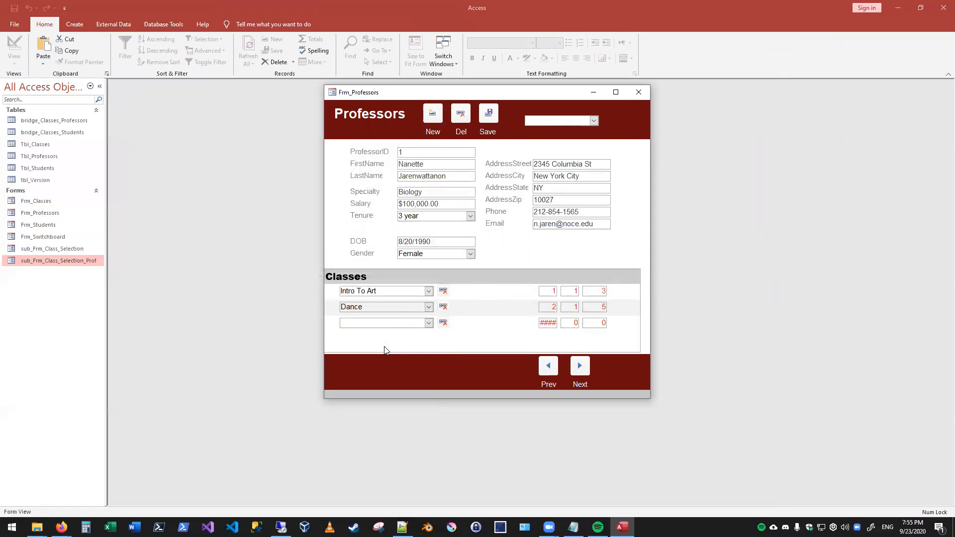
- Try to save the professor record with Intro To Art entered again in the third class row
click(428, 322)
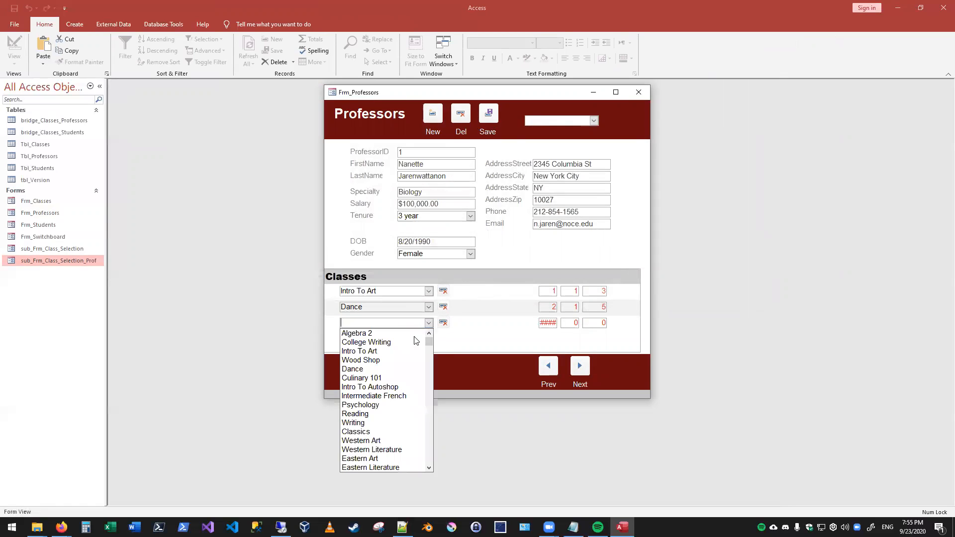
click(436, 340)
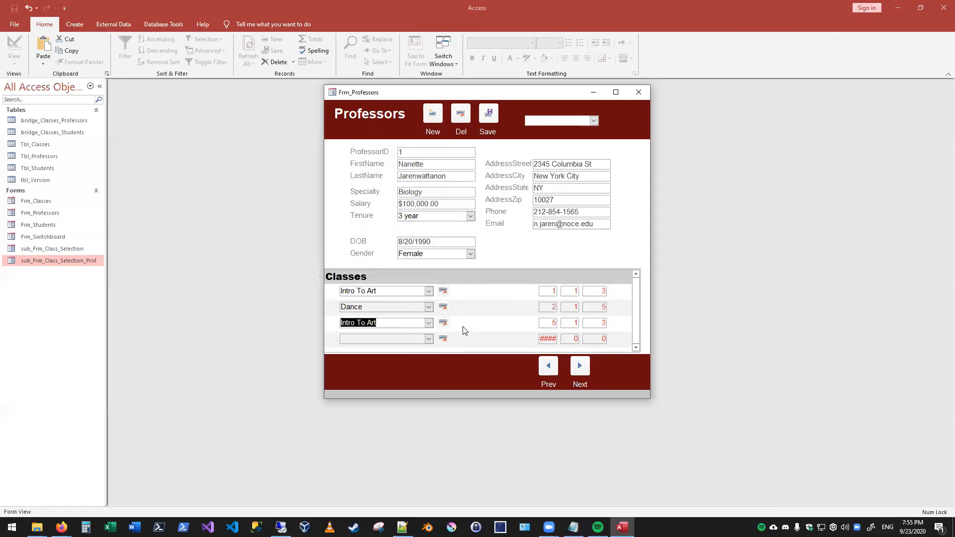
click(489, 118)
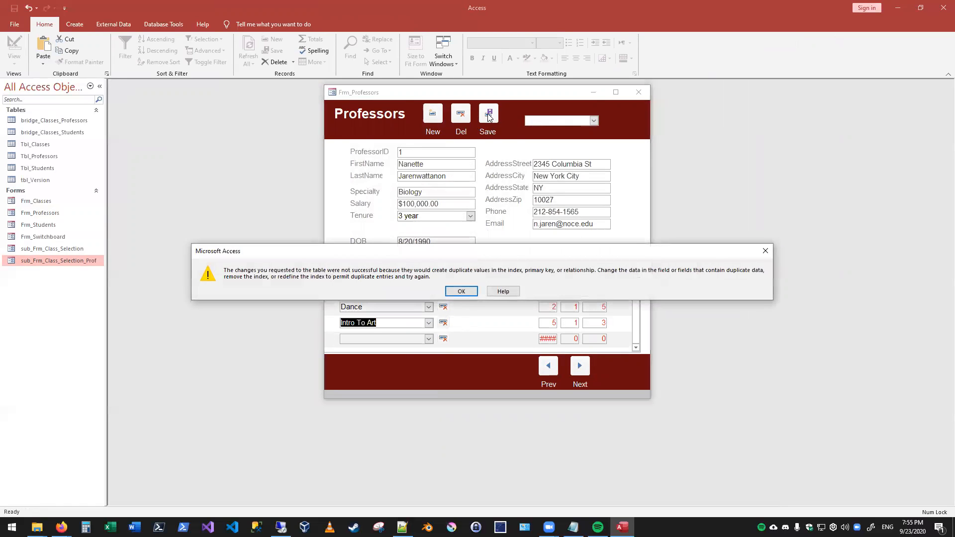
click(455, 291)
- Set the first professor's third class to Wood Shop
click(429, 323)
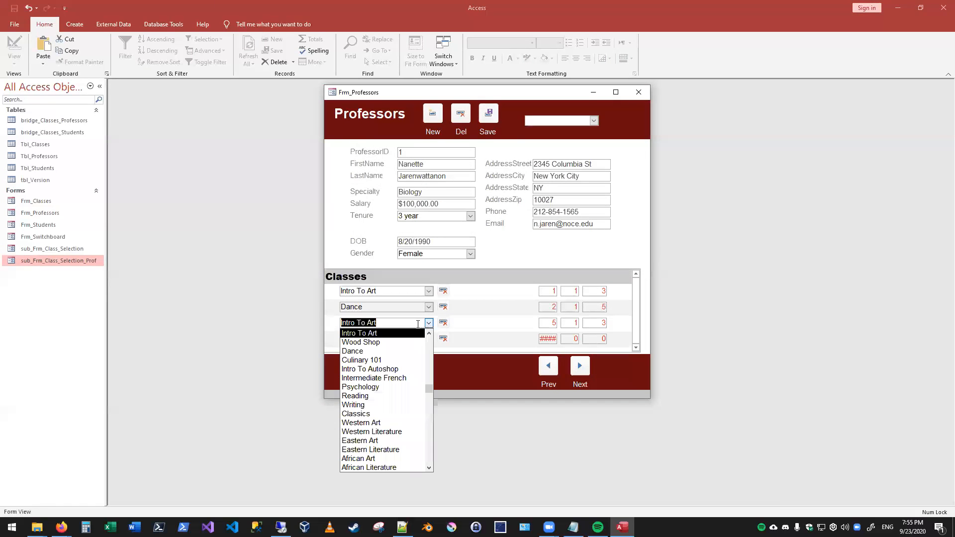
click(381, 343)
key(Tab)
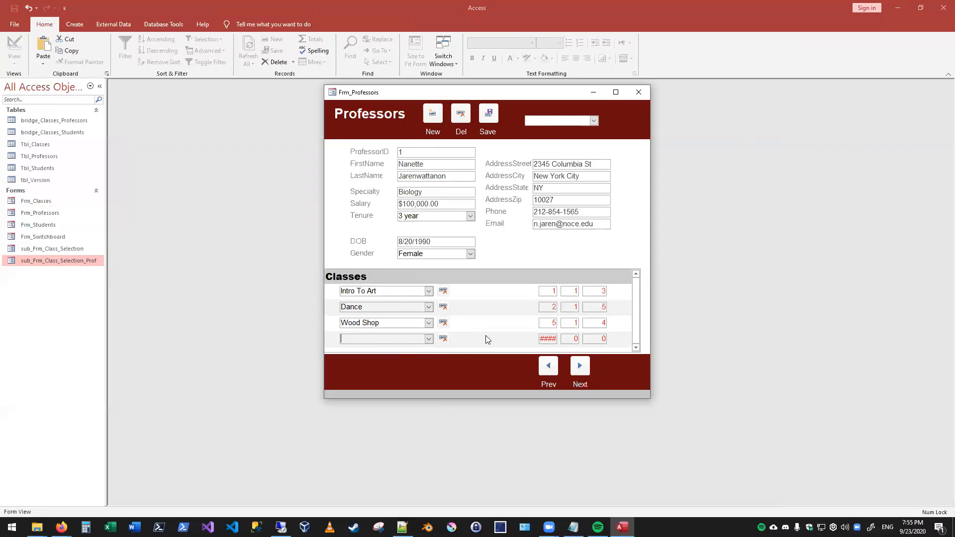
- Try to assign Intro To Art to the second professor, and delete the unsaved class entry
click(579, 368)
click(429, 292)
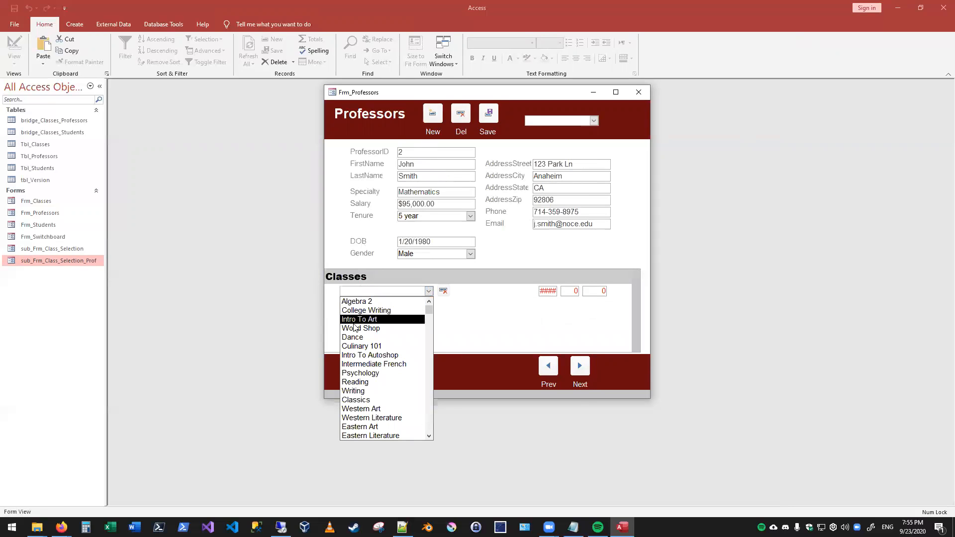
click(384, 318)
click(461, 154)
click(462, 292)
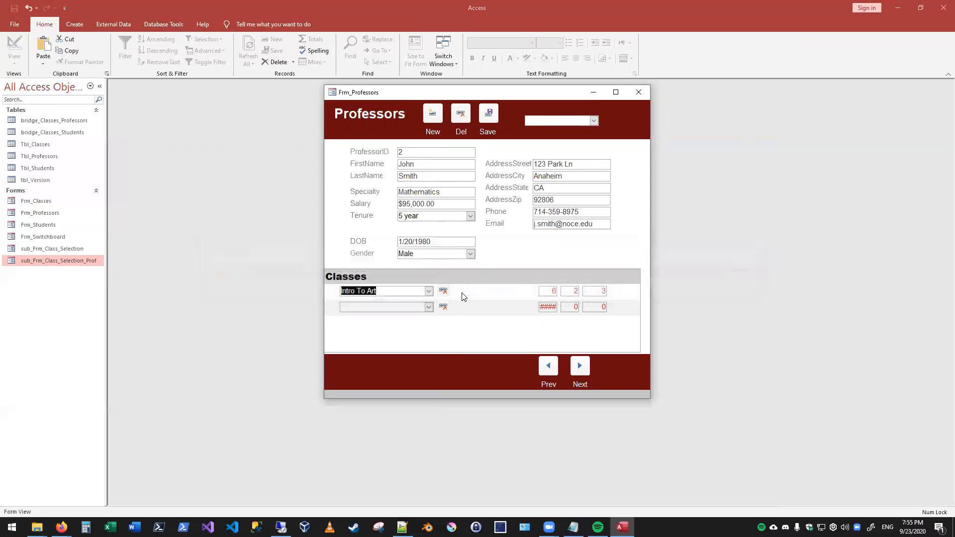
click(548, 370)
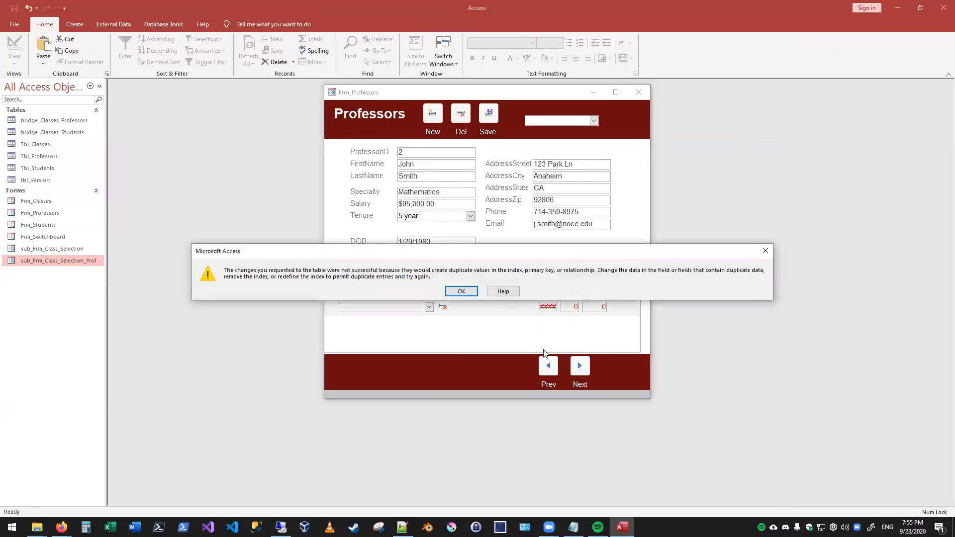
click(466, 293)
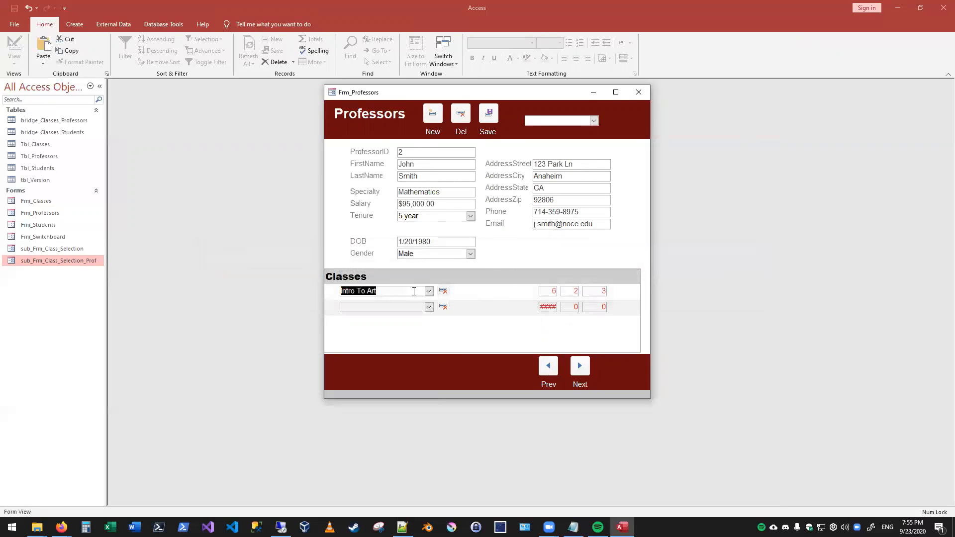
click(443, 291)
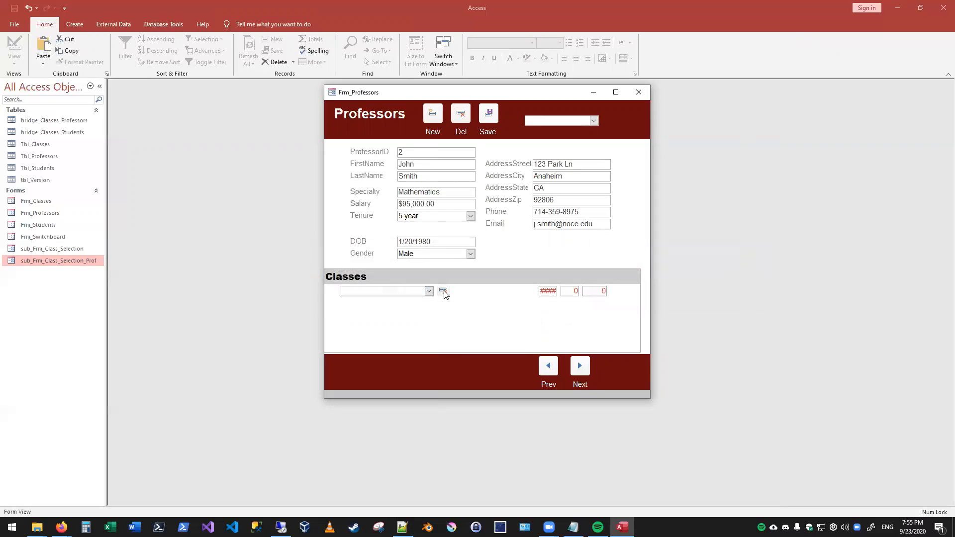
- Add Writing and Psychology as the second professor's first two classes
click(549, 368)
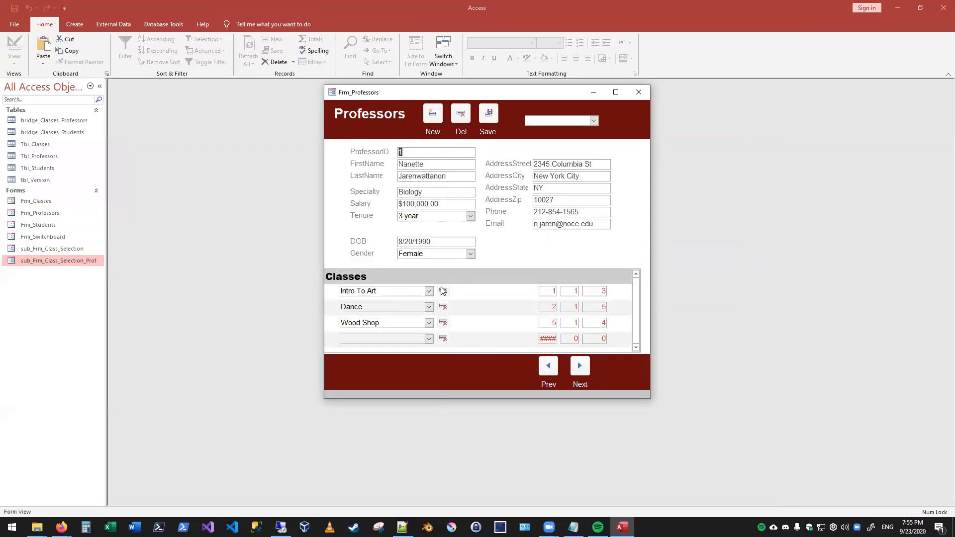
click(582, 365)
click(428, 291)
click(428, 291)
click(378, 407)
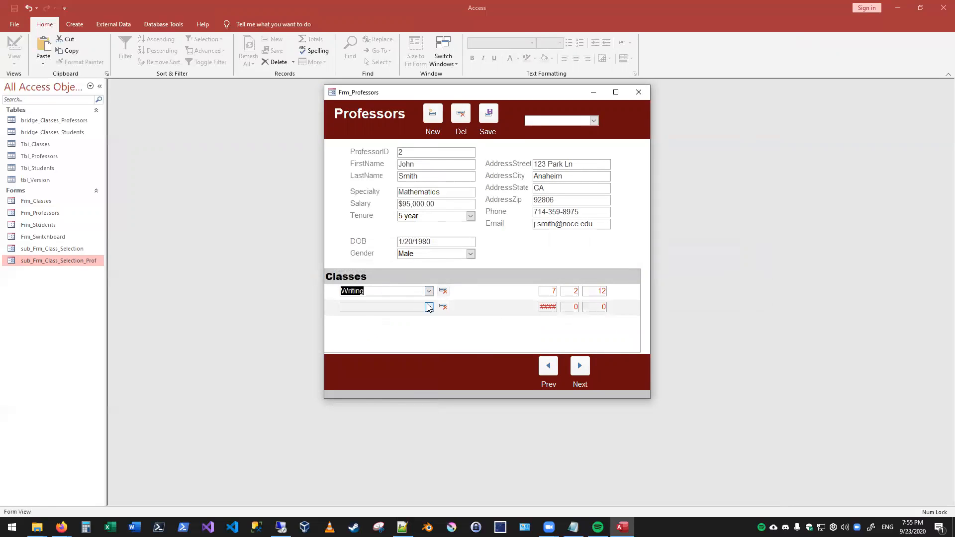
click(428, 307)
click(395, 391)
- Try to assign Wood Shop as the second professor's third class, delete that entry, and return to the first professor
click(428, 323)
click(409, 359)
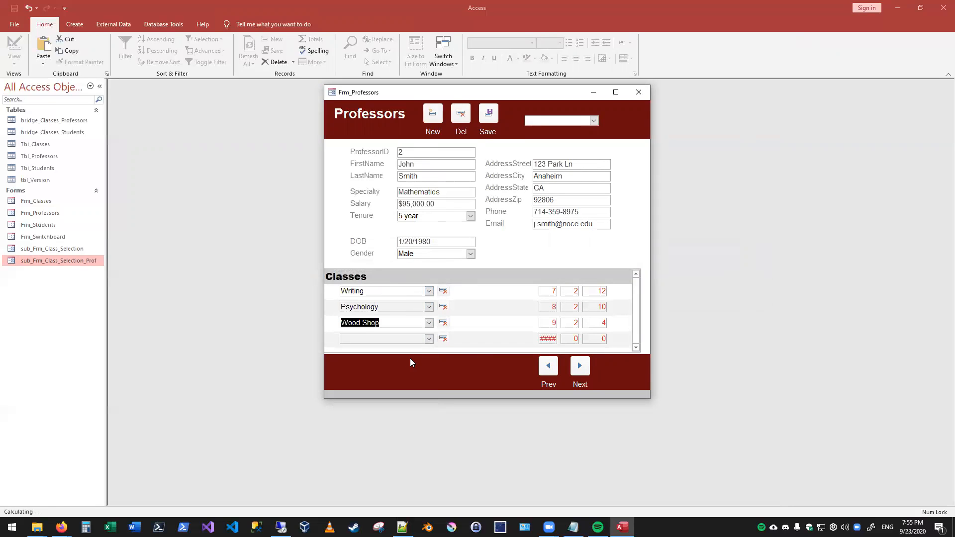
click(425, 336)
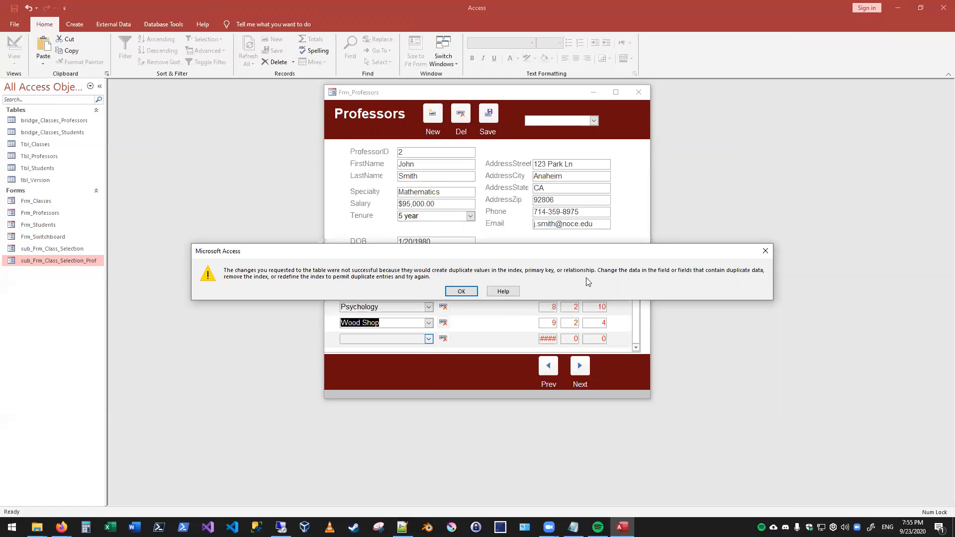
click(453, 296)
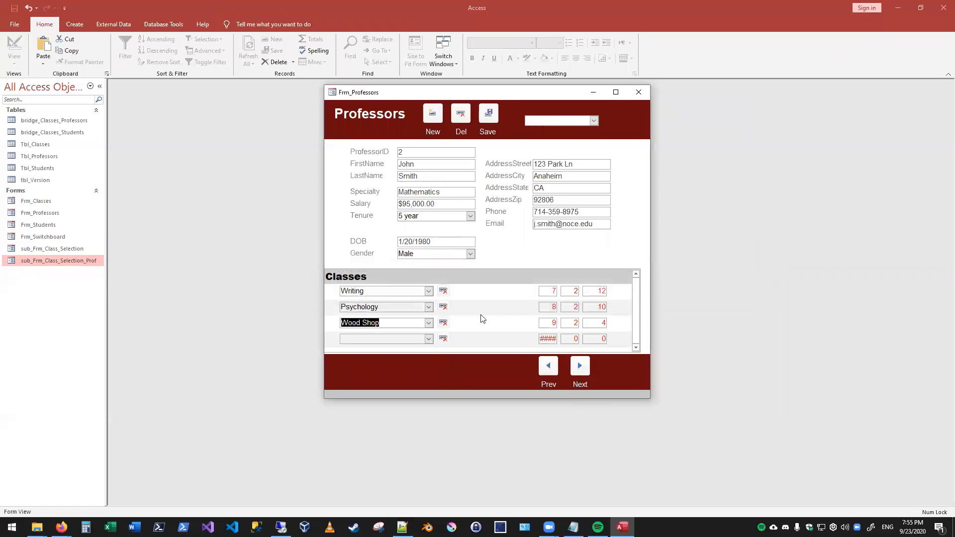
click(443, 323)
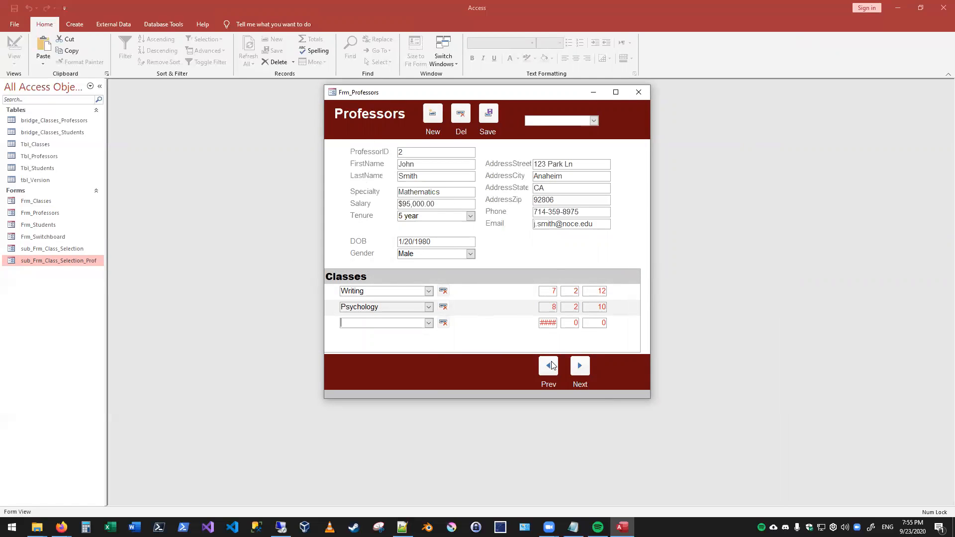
click(579, 366)
click(551, 373)
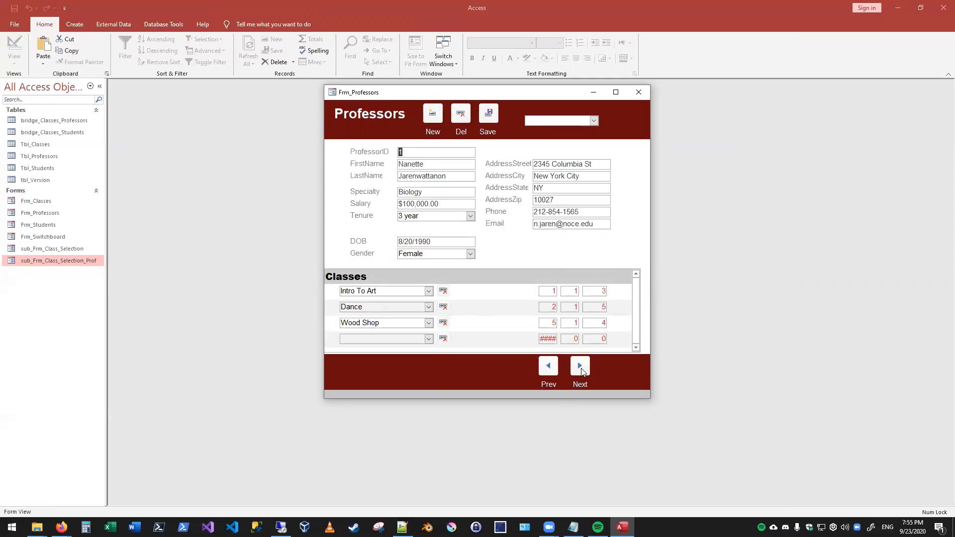
- Close the Professors form and compare the records of bridge_Classes_Professors and bridge_Classes_Students side by side
click(639, 92)
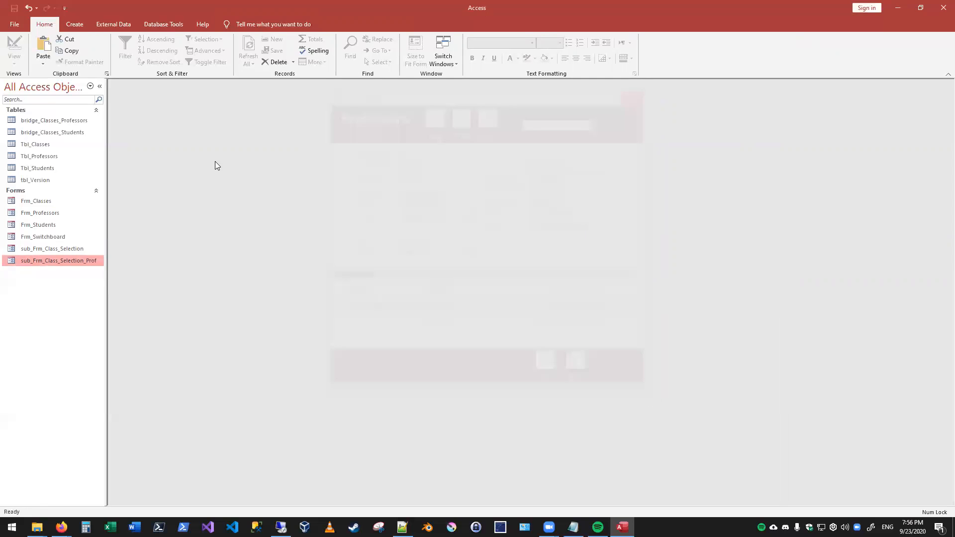
double_click(78, 124)
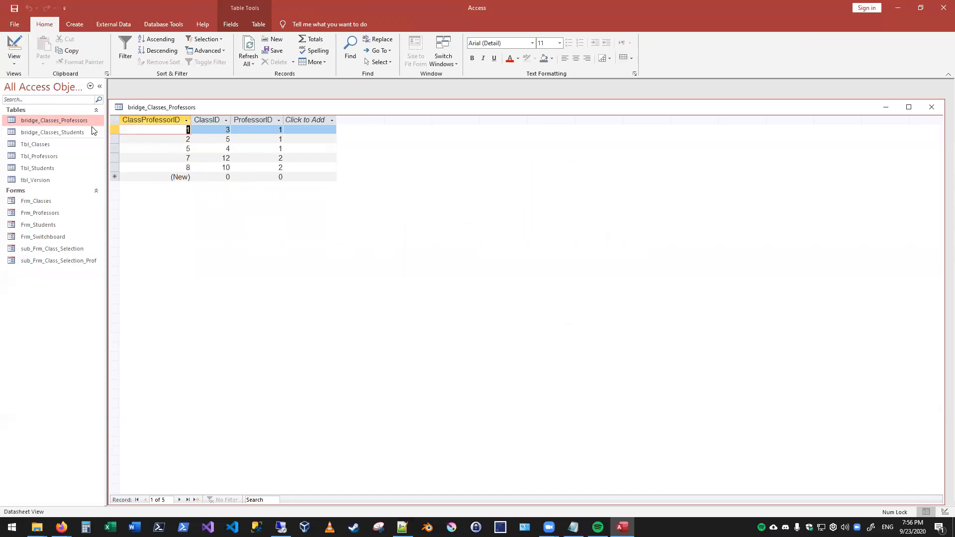
drag(109, 100, 439, 305)
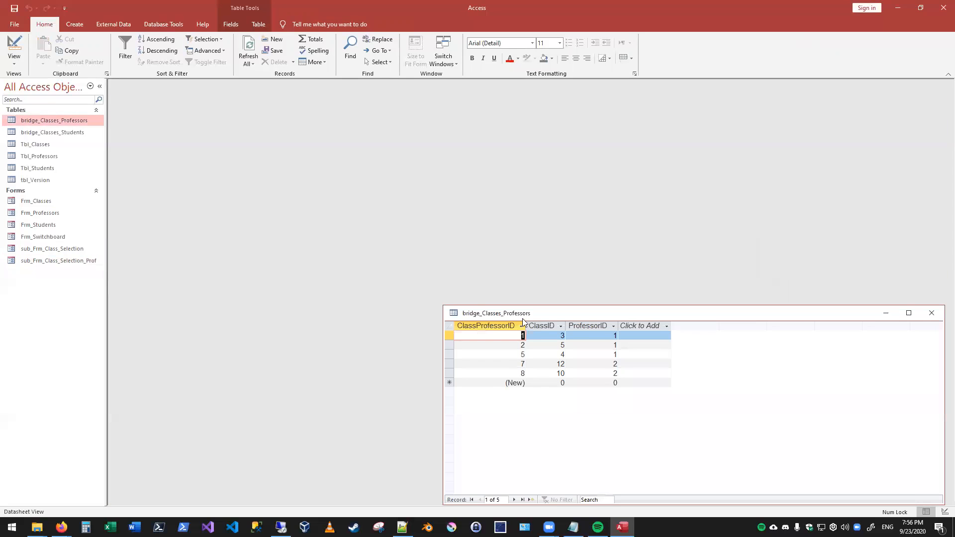
drag(521, 310, 203, 98)
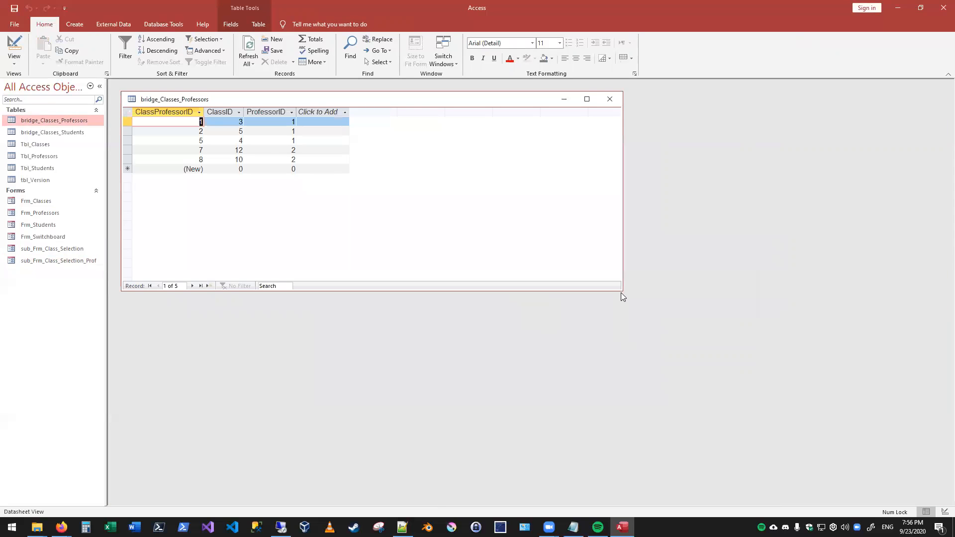
drag(621, 292, 416, 234)
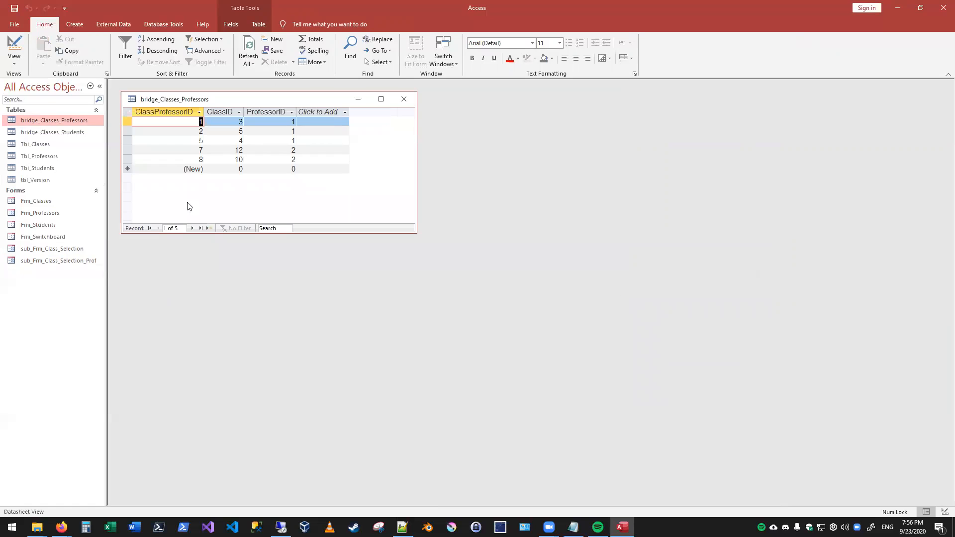
double_click(23, 133)
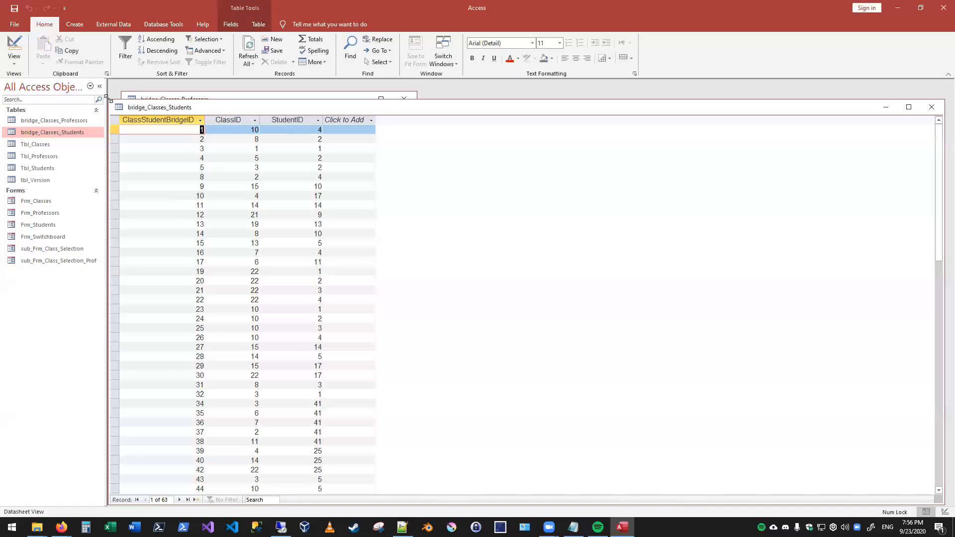
drag(108, 99, 484, 99)
drag(563, 108, 518, 91)
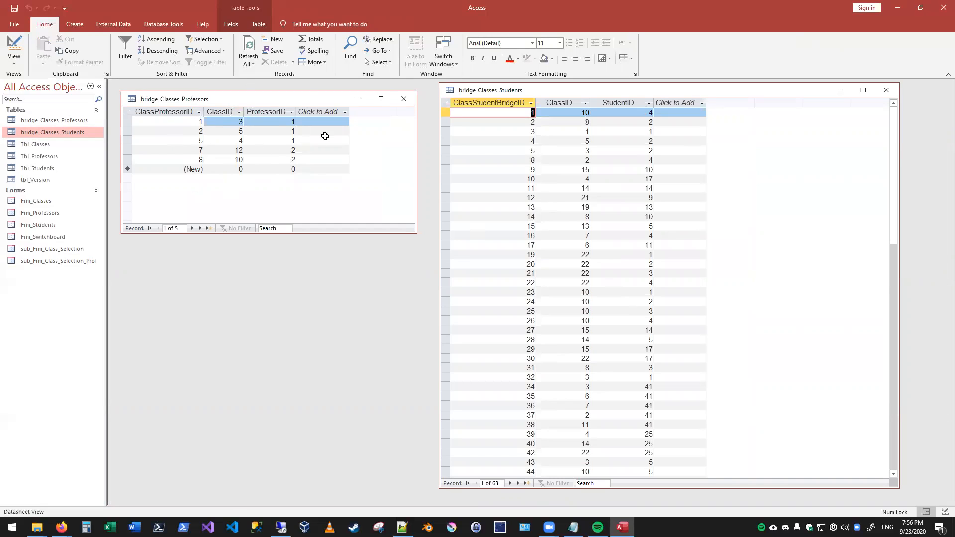
click(404, 99)
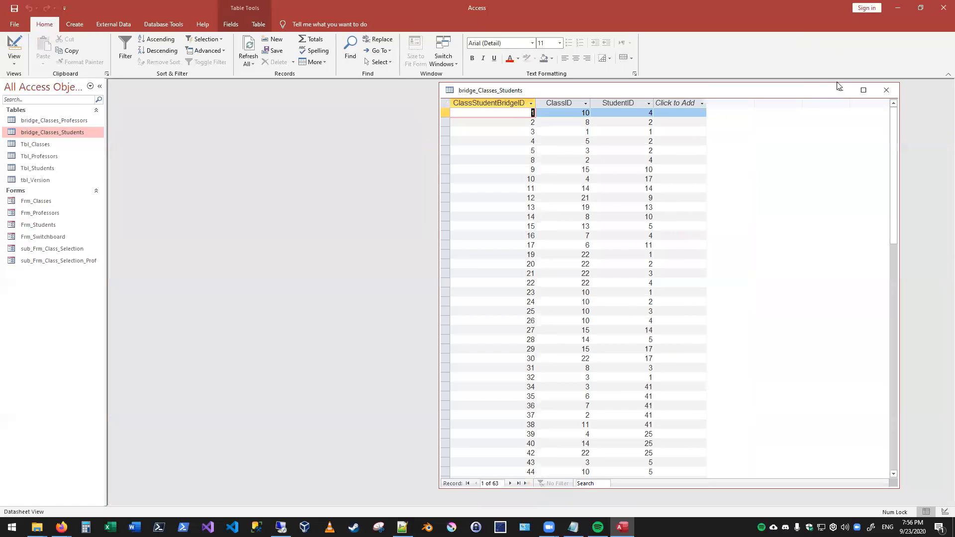
key(ctrl+w)
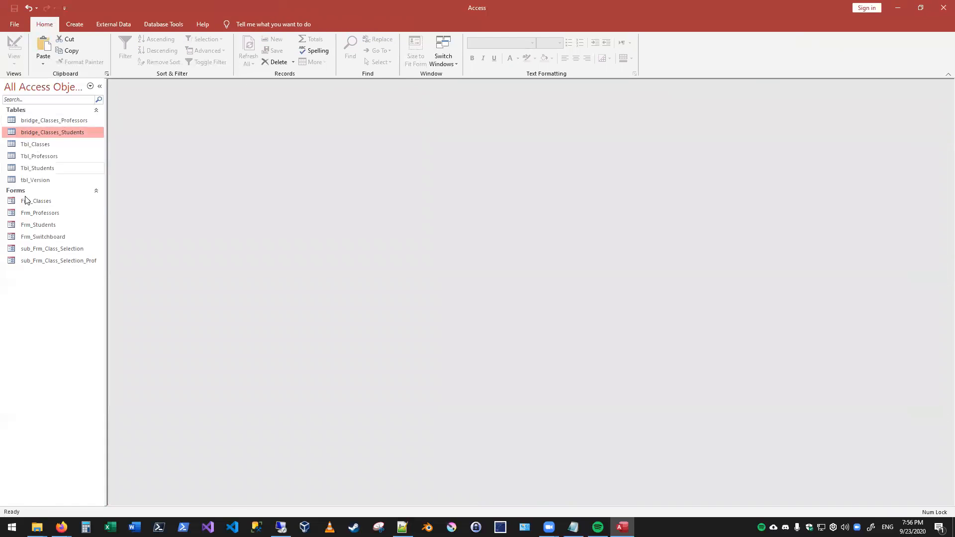
- Reopen Frm_Professors and try to assign Intro To Art to the third professor
double_click(55, 213)
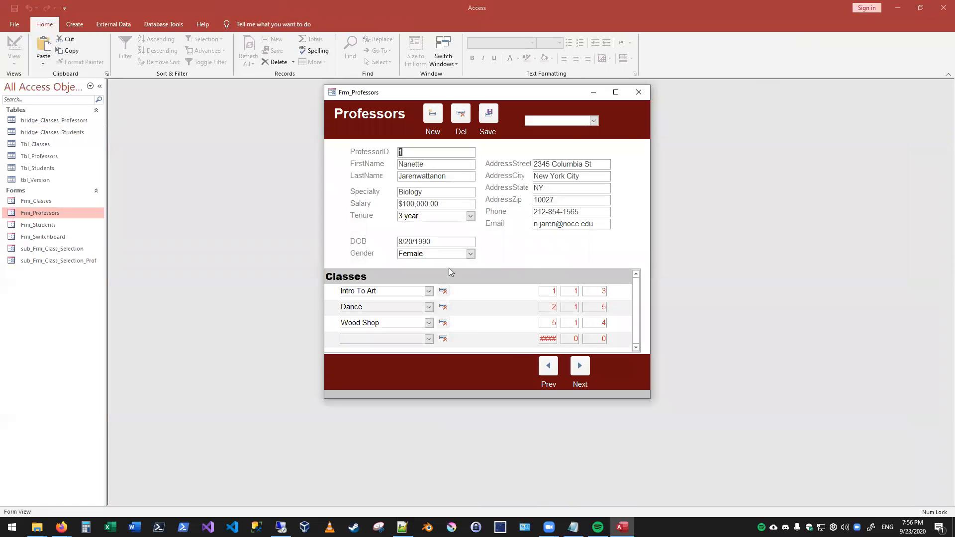
click(580, 366)
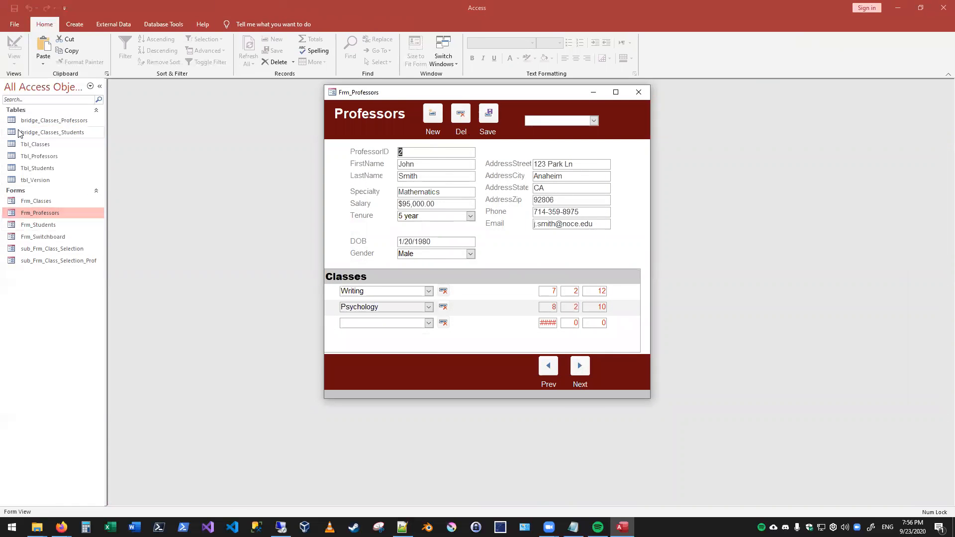
click(580, 366)
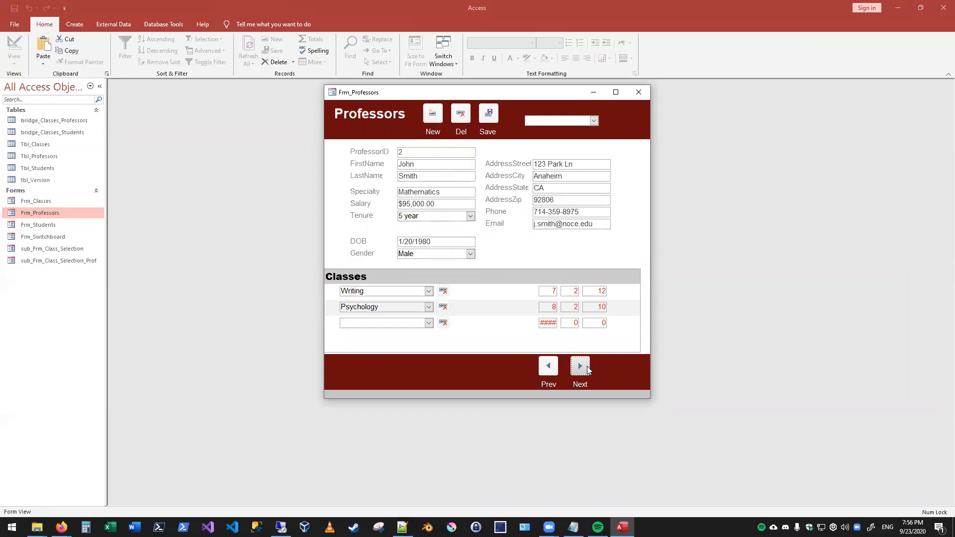
click(428, 291)
click(378, 310)
click(428, 306)
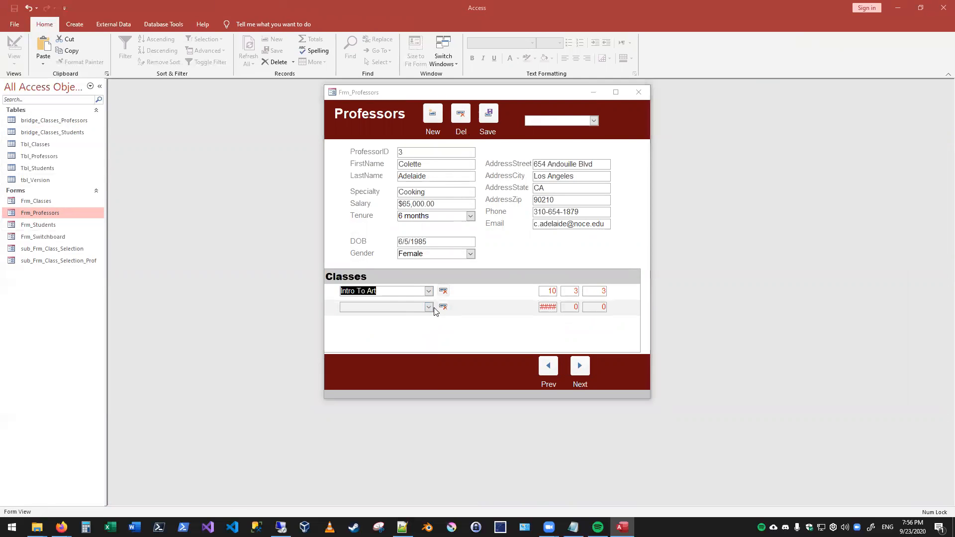
click(452, 292)
- Try Wood Shop instead as the third professor's class, and discard the entry
click(429, 291)
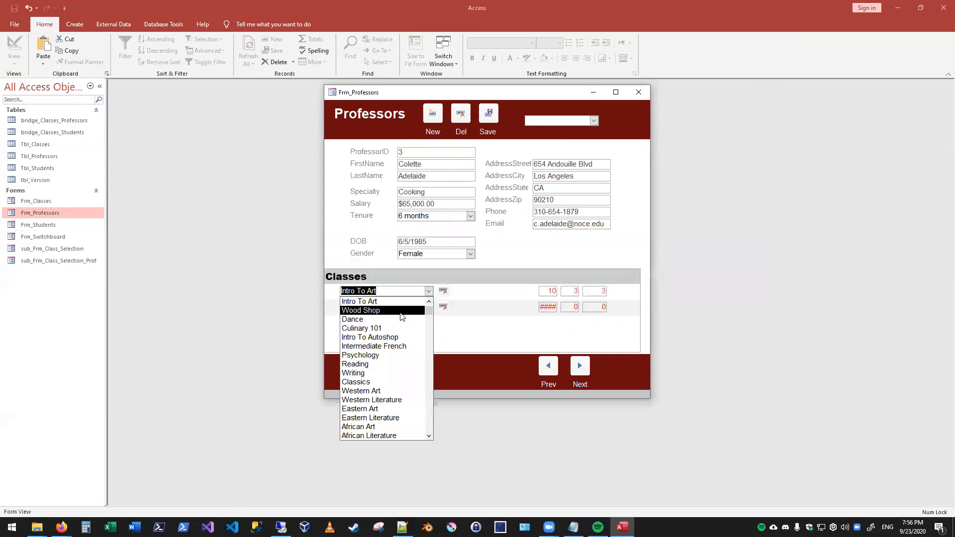
click(418, 312)
click(454, 292)
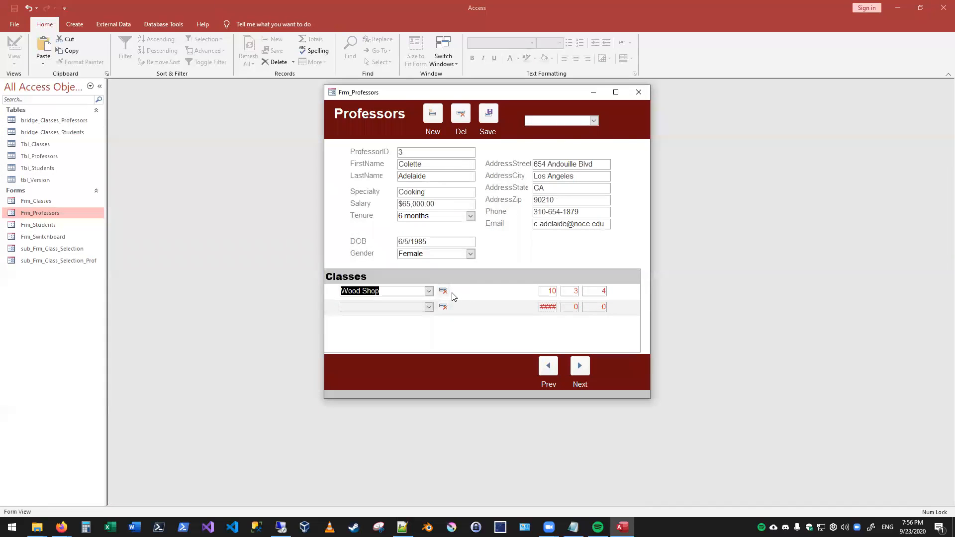
key(Escape)
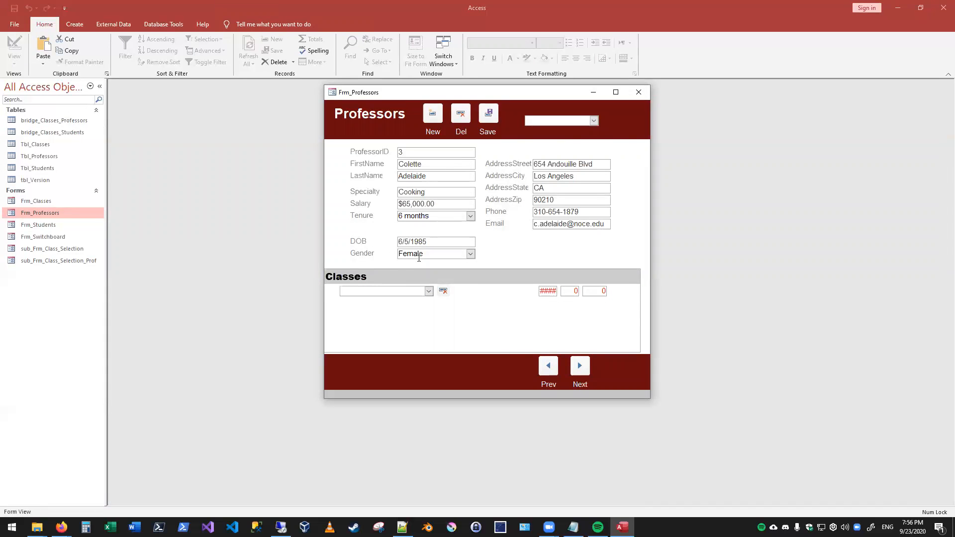
- Compare the class lists of the first and second professors, and close the Professors form
click(550, 373)
click(549, 373)
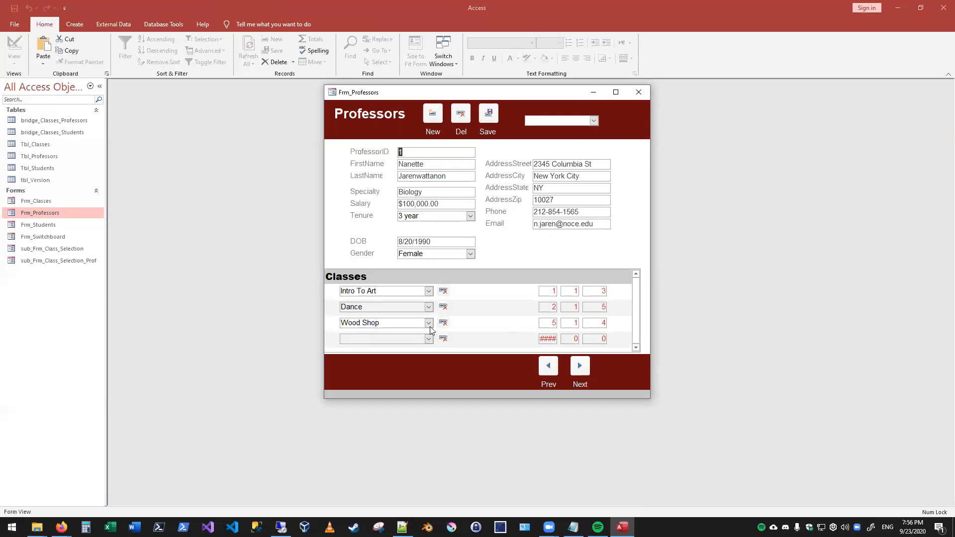
click(580, 367)
click(548, 366)
click(580, 367)
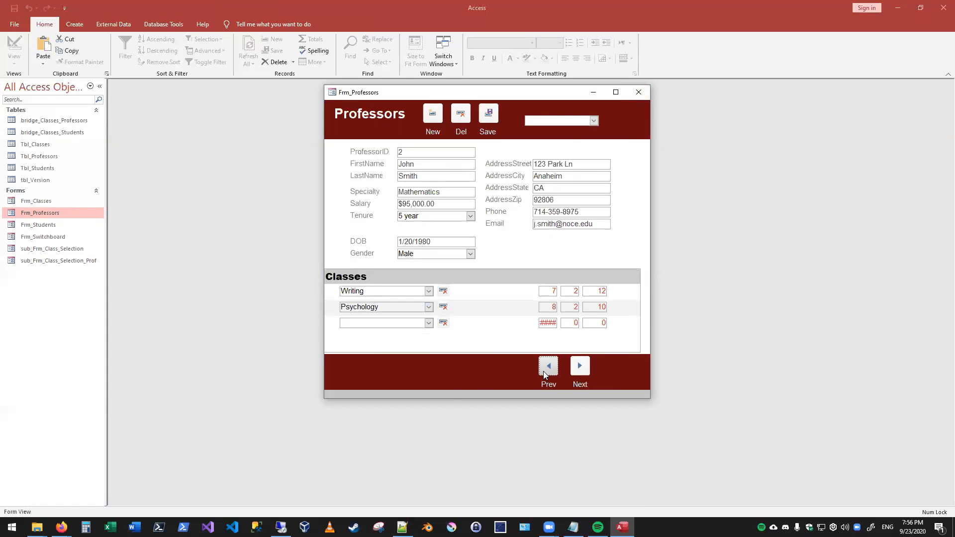
click(640, 93)
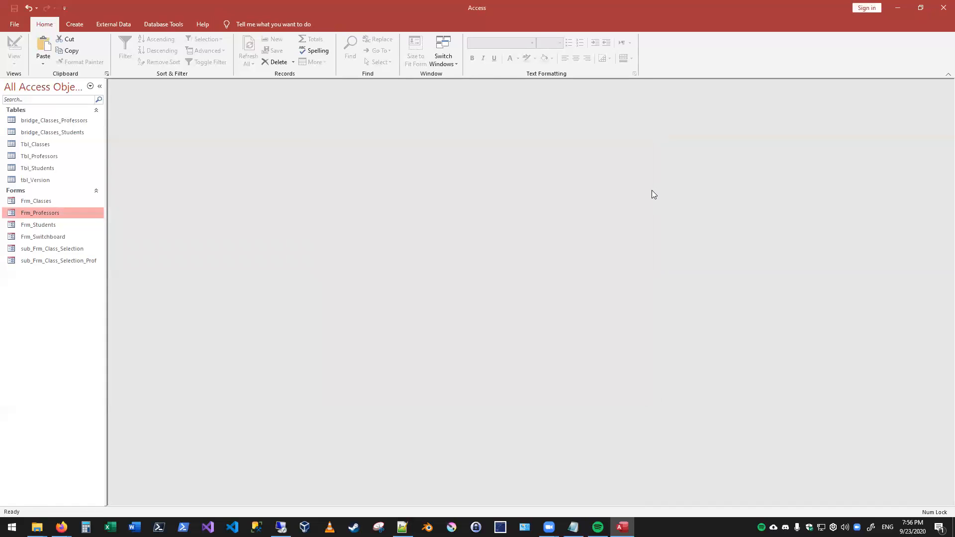
- Try to assign Intro To Art to the second professor in Frm_Professors, discard the entry, and close the form
double_click(48, 210)
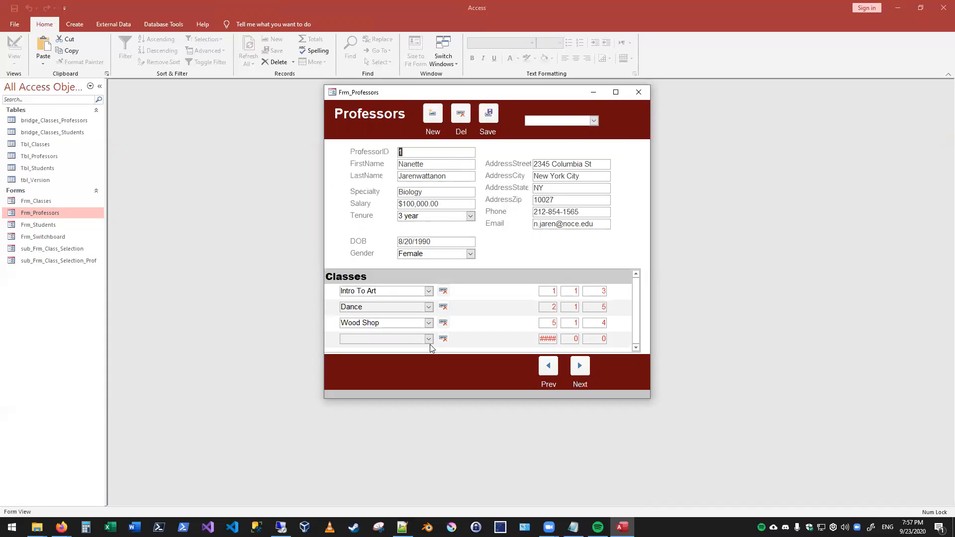
click(580, 367)
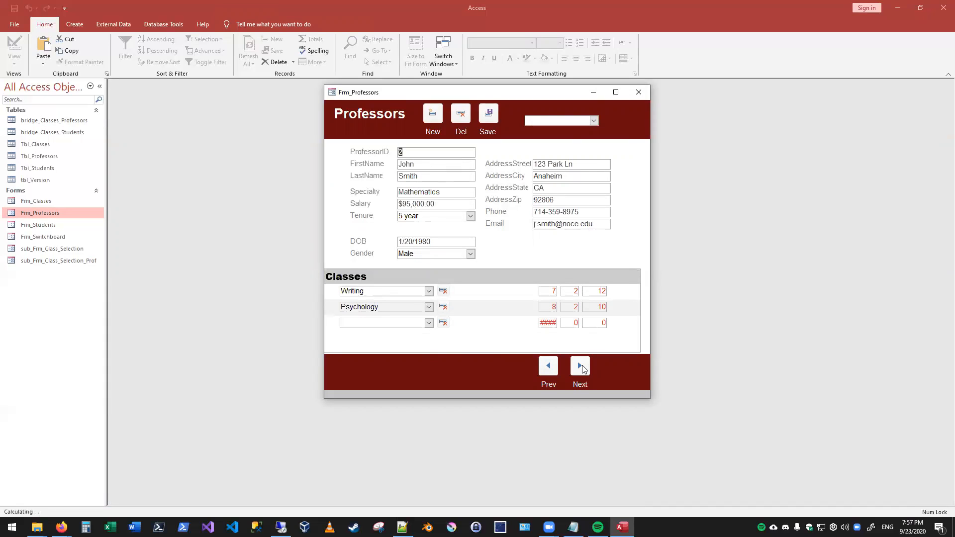
click(428, 323)
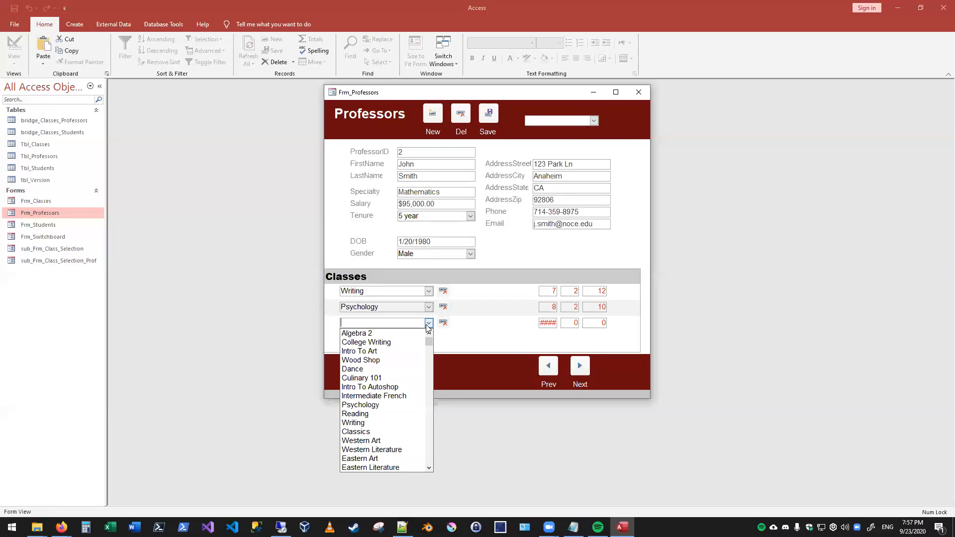
click(402, 351)
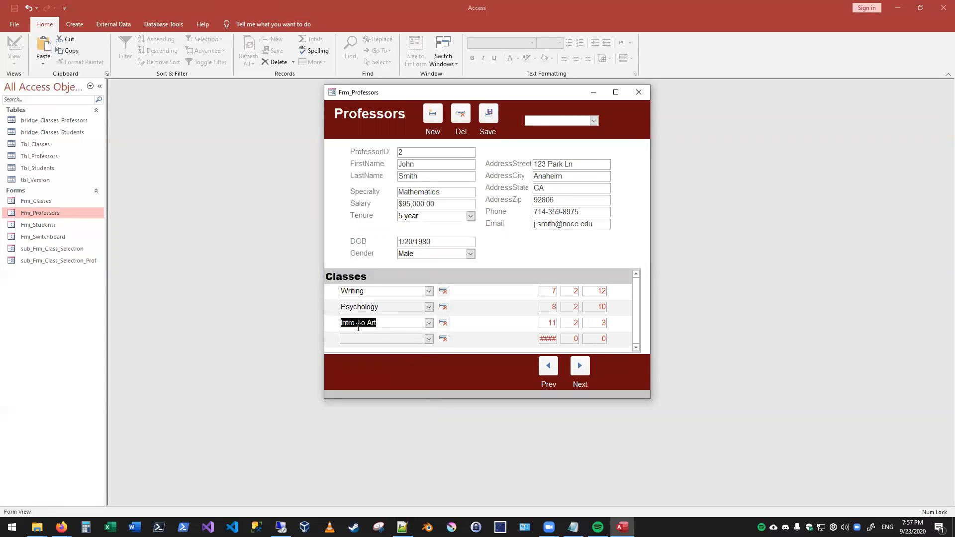
click(380, 338)
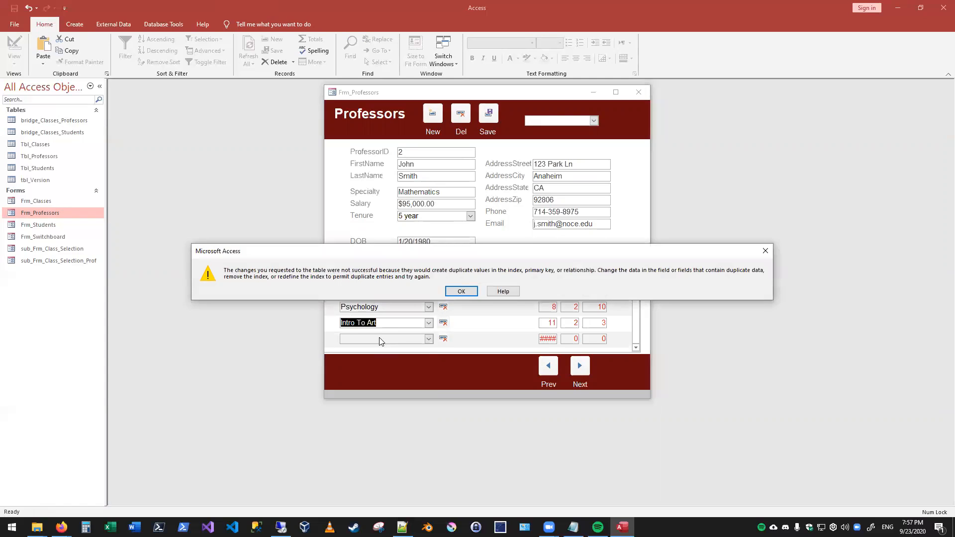
click(462, 291)
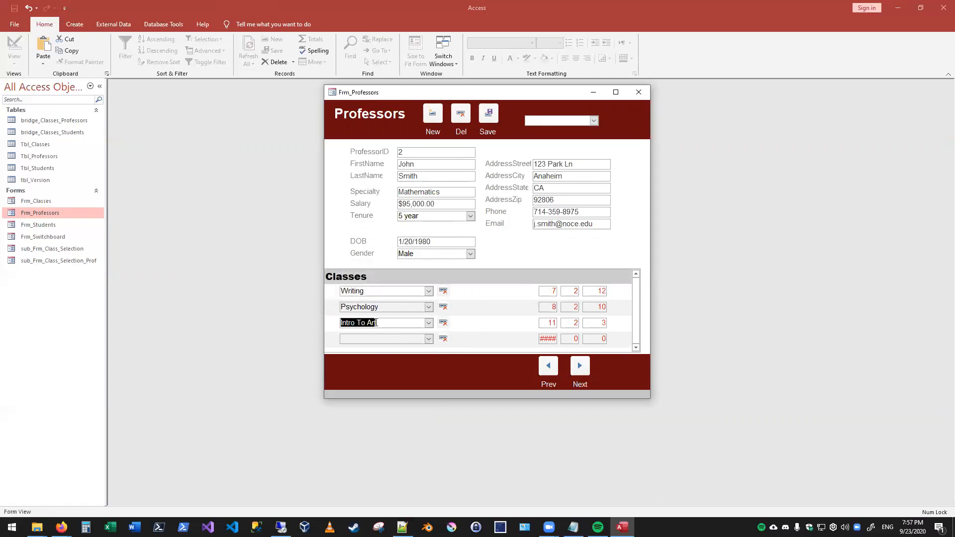
click(443, 322)
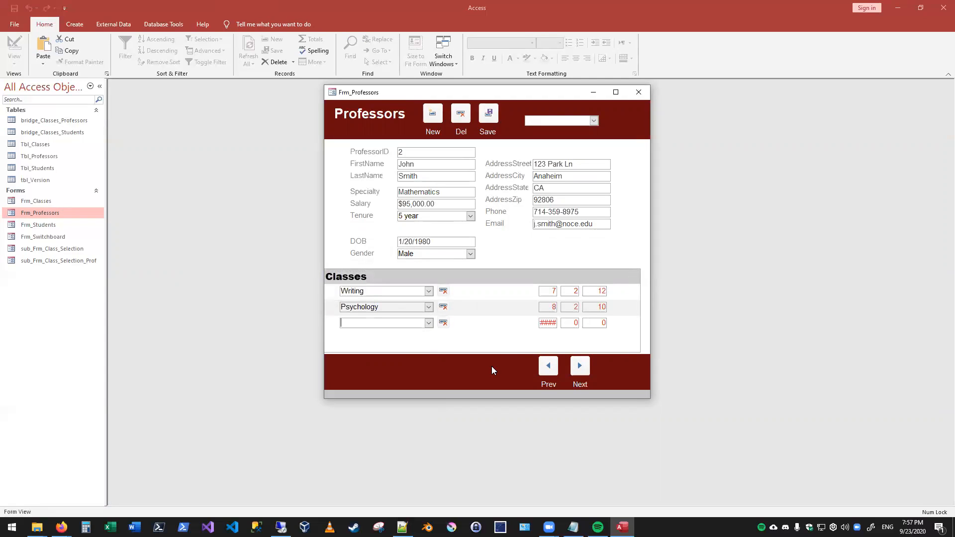
click(638, 93)
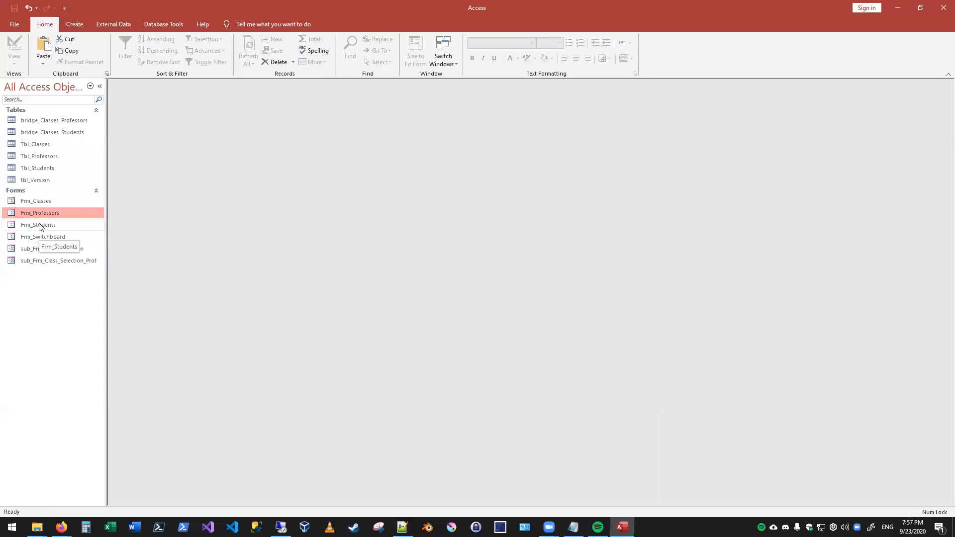
- Look up the Eastern Literature and Calculus records in Frm_Classes, and close the form
double_click(34, 200)
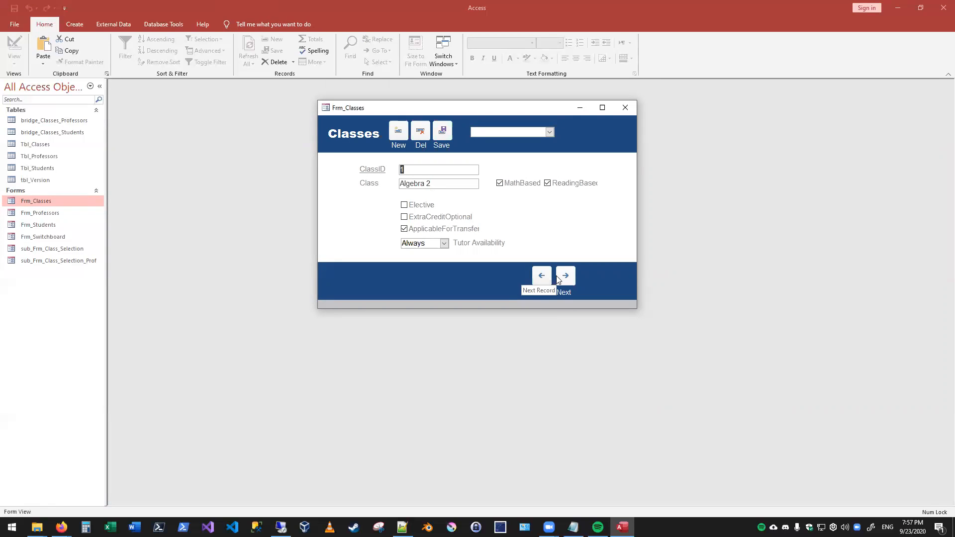
click(626, 107)
double_click(39, 203)
click(549, 132)
scroll(529, 252, down, 1)
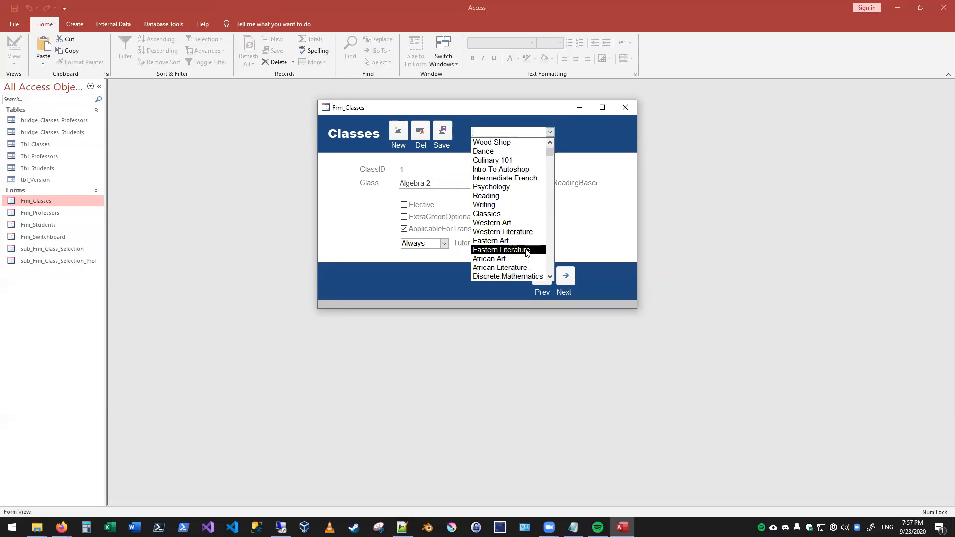
click(527, 250)
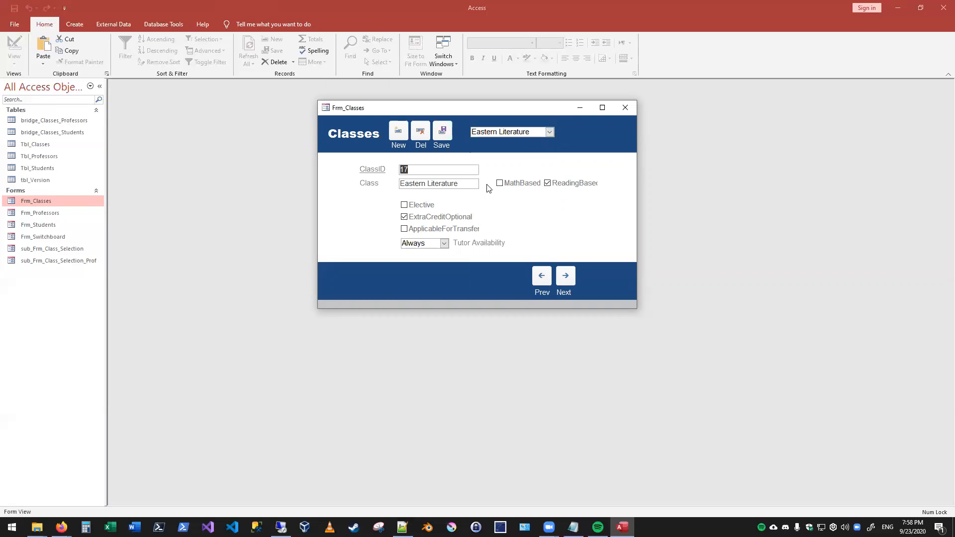
click(549, 133)
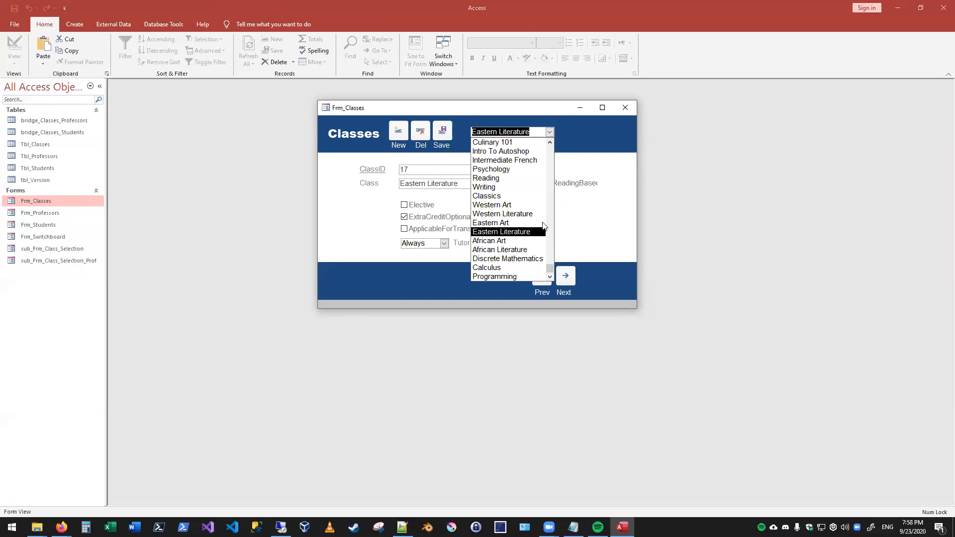
click(523, 267)
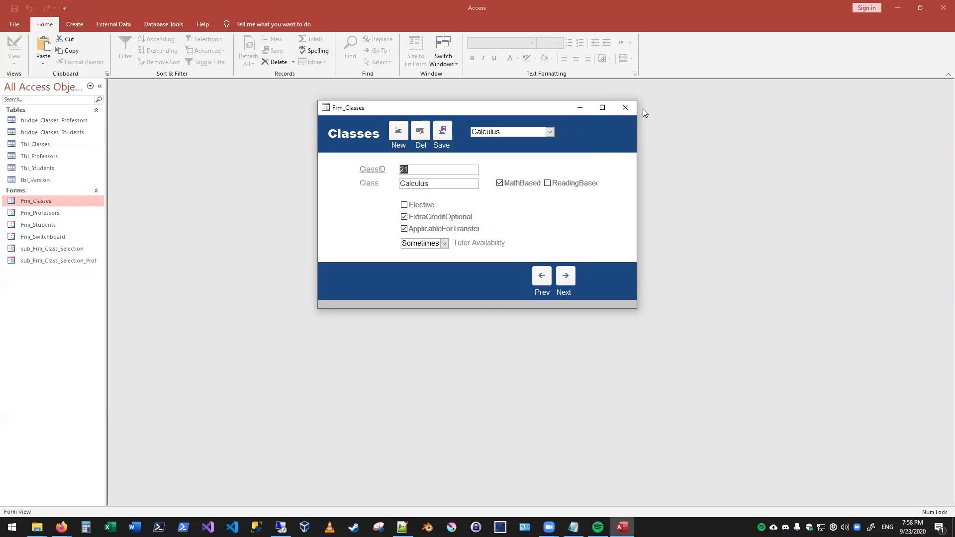
click(623, 108)
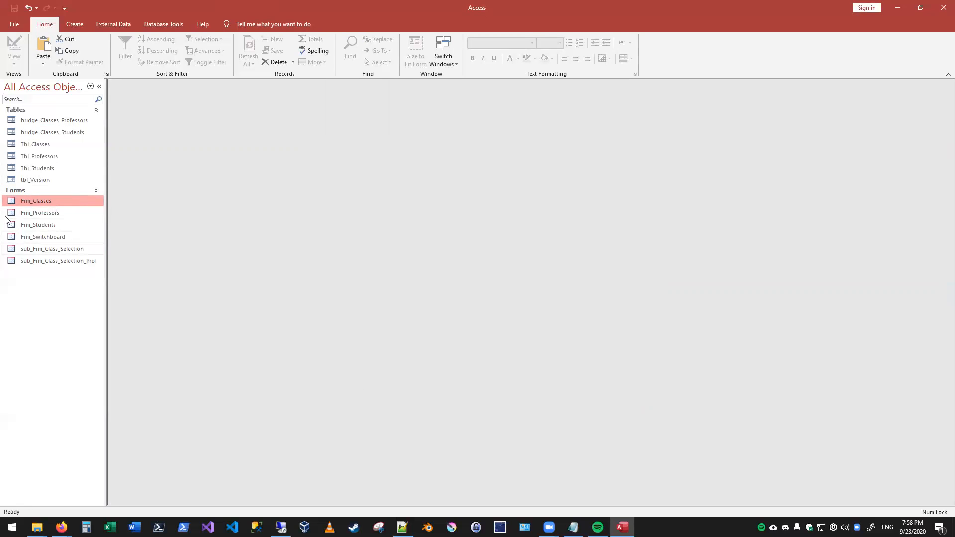
- Add a second Algebra 2 class to Tbl_Classes, marked MathBased with TutorsAvailable set to Always, and close the table
double_click(38, 144)
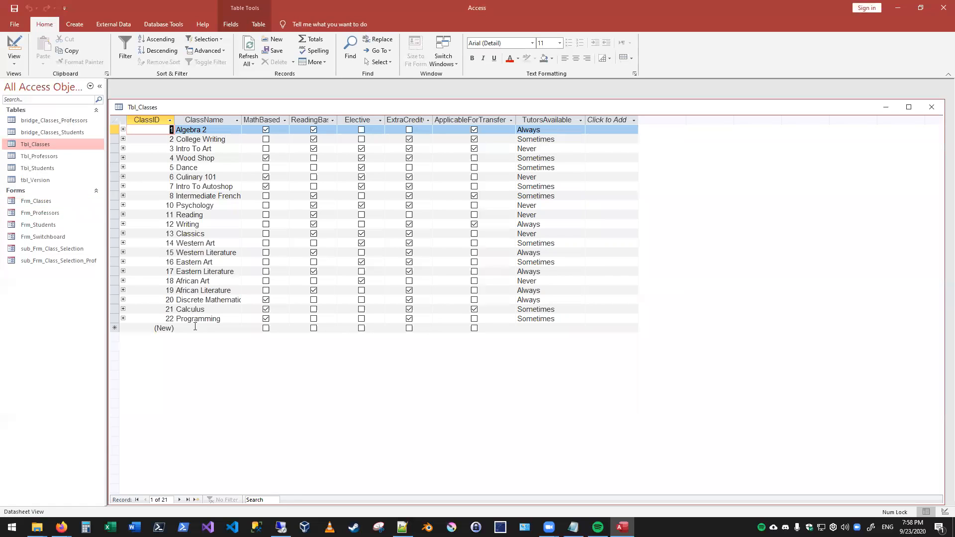
click(201, 328)
text(Algebra 2)
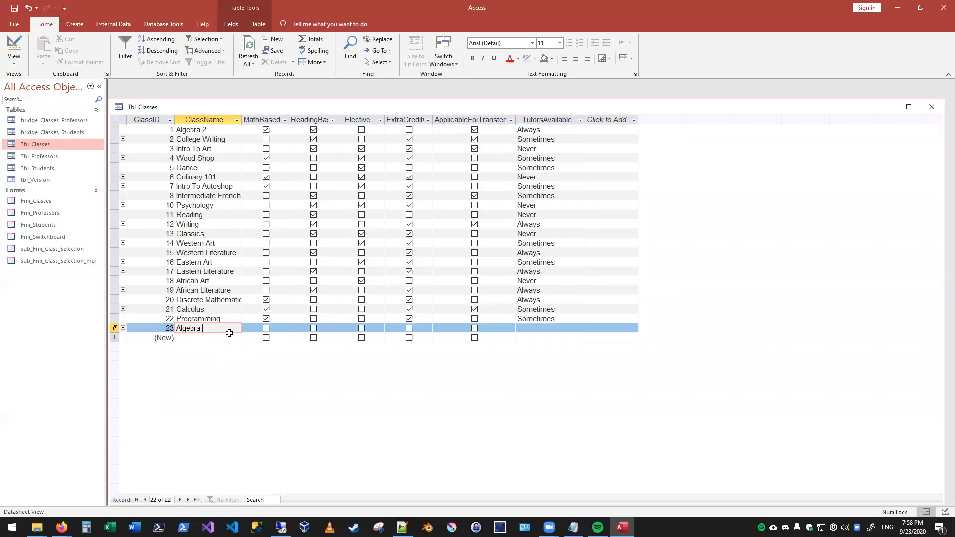
click(267, 329)
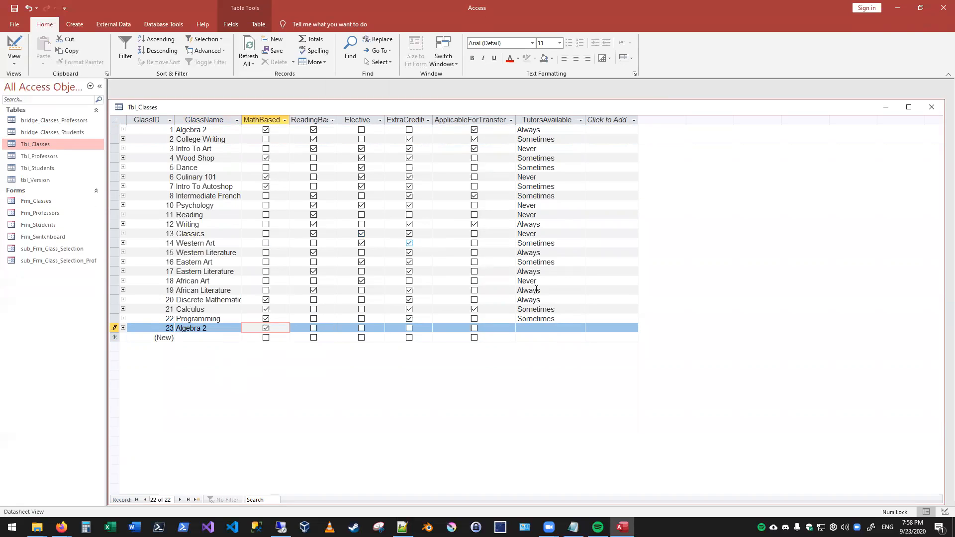
click(583, 330)
text(Always)
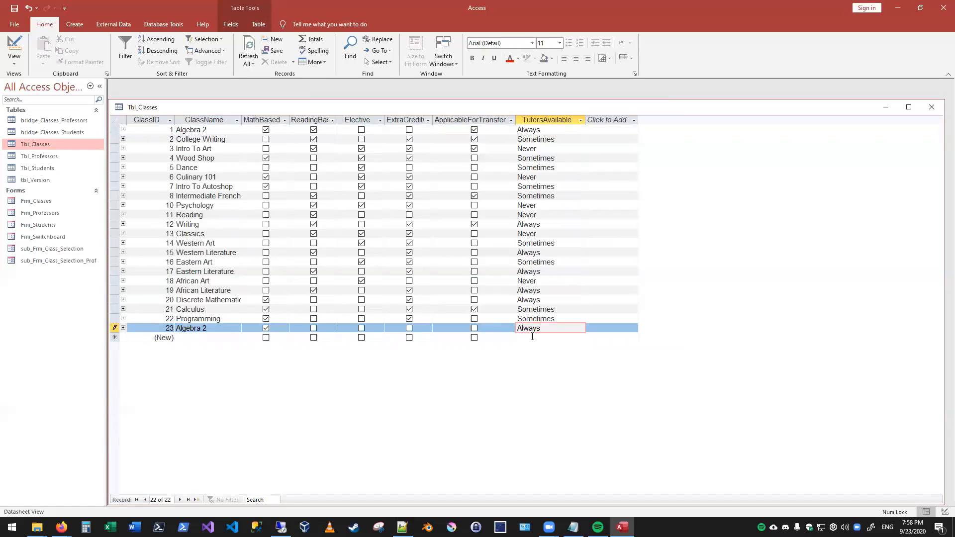
key(Down)
click(931, 108)
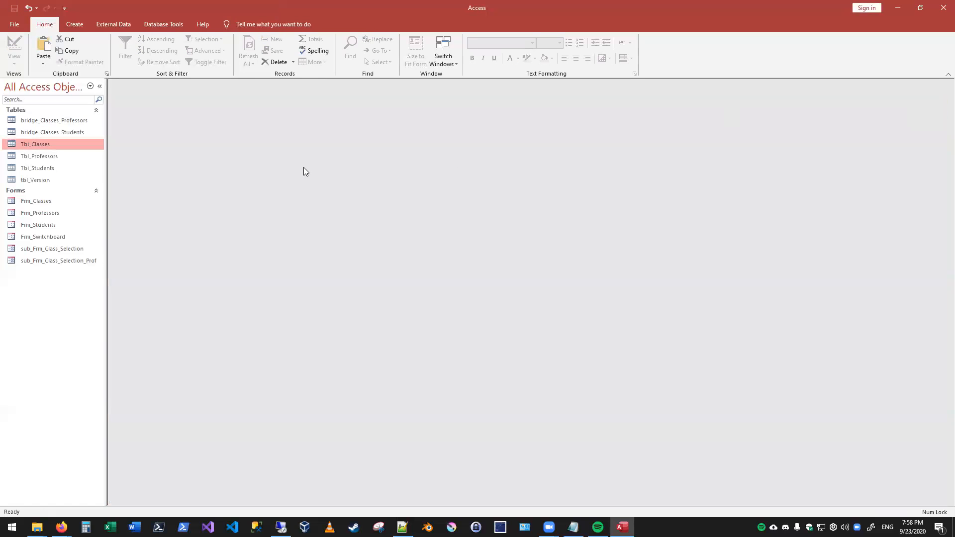
- Open Frm_Students and examine the class choices for the first student, comparing the first and last Algebra 2 entries
double_click(48, 228)
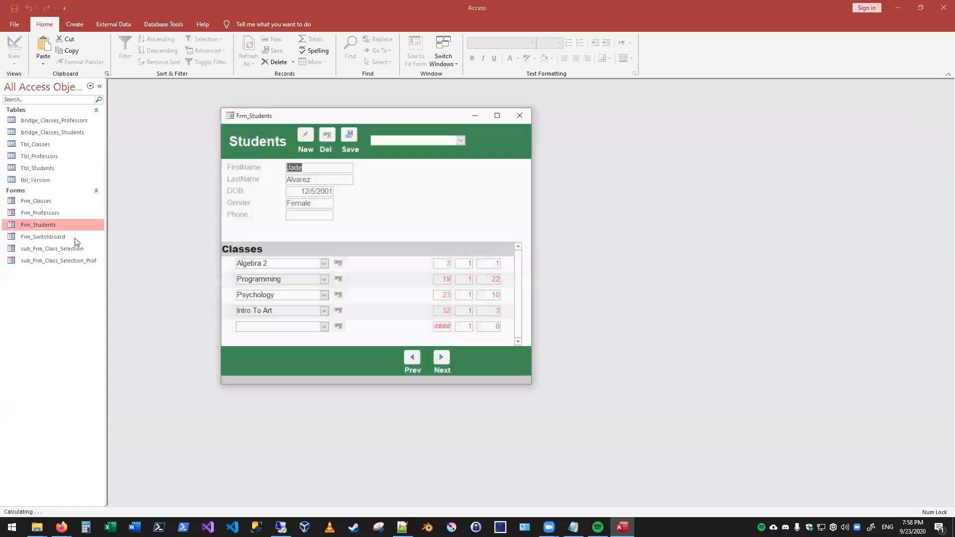
click(324, 327)
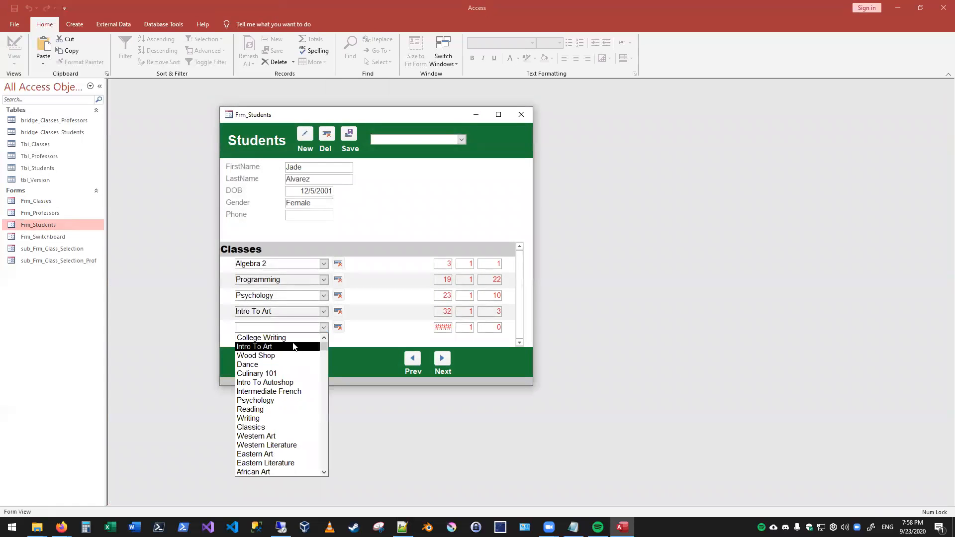
scroll(273, 394, down, 2)
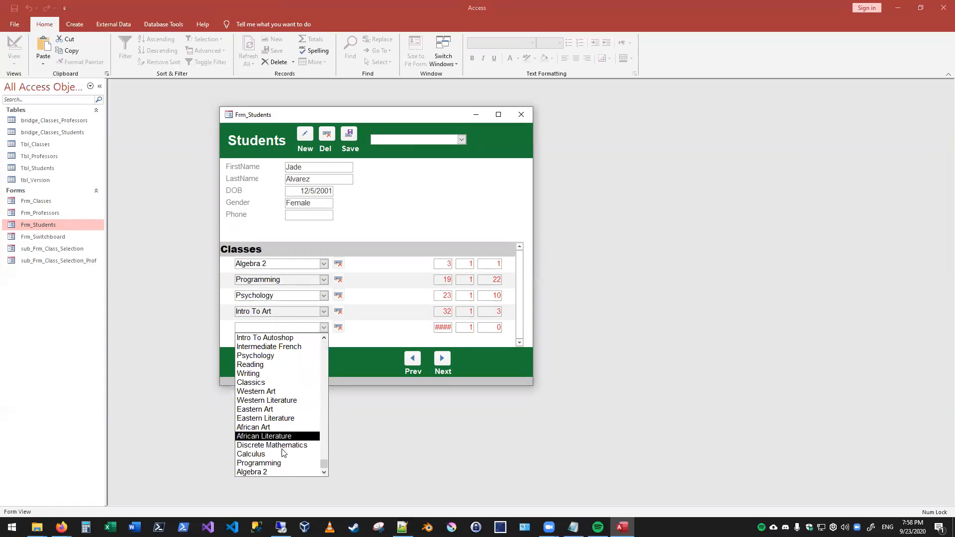
scroll(279, 342, up, 2)
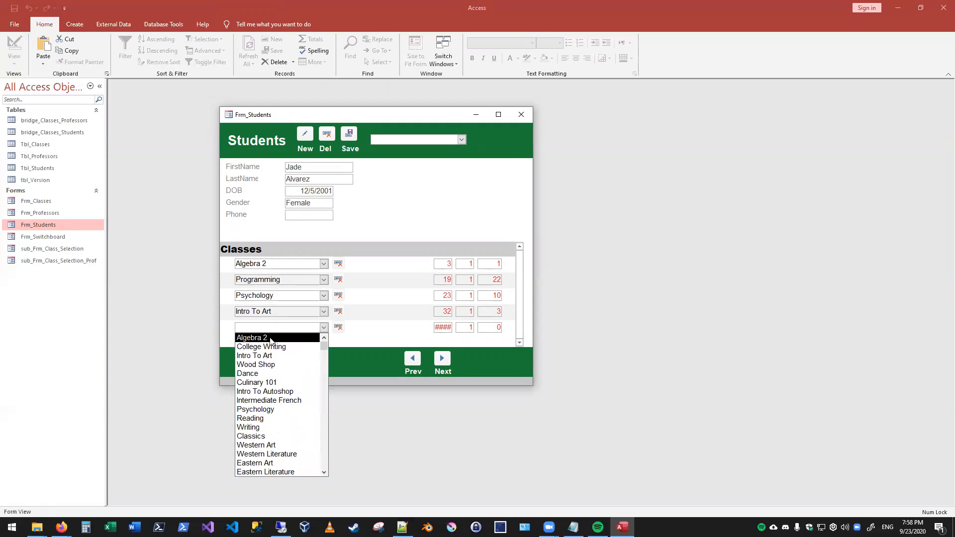
scroll(273, 457, down, 2)
scroll(273, 378, up, 2)
scroll(274, 398, down, 2)
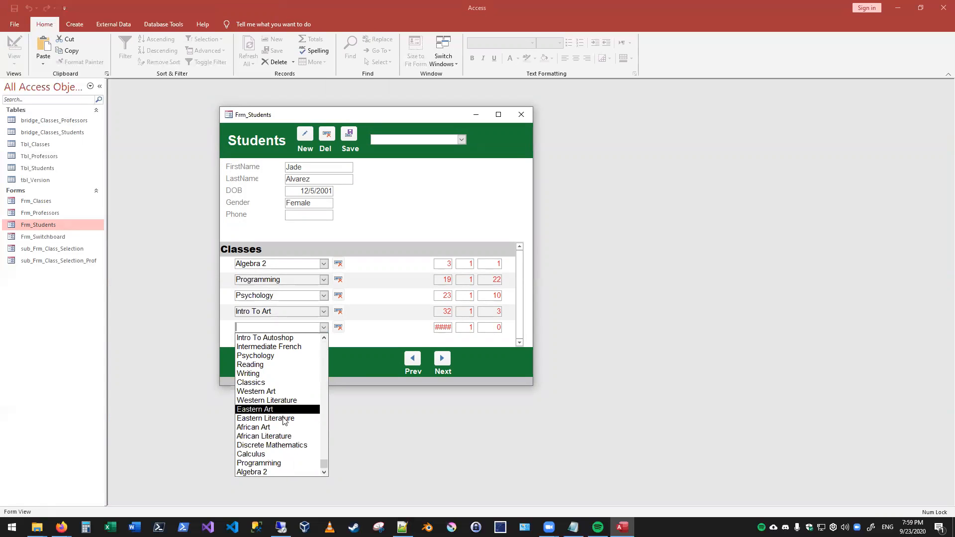
scroll(273, 465, up, 2)
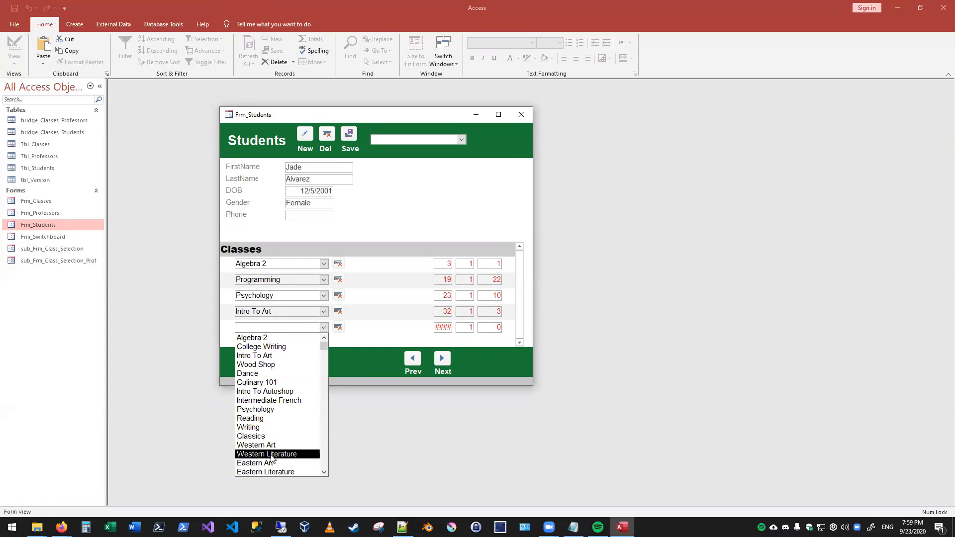
scroll(277, 465, down, 2)
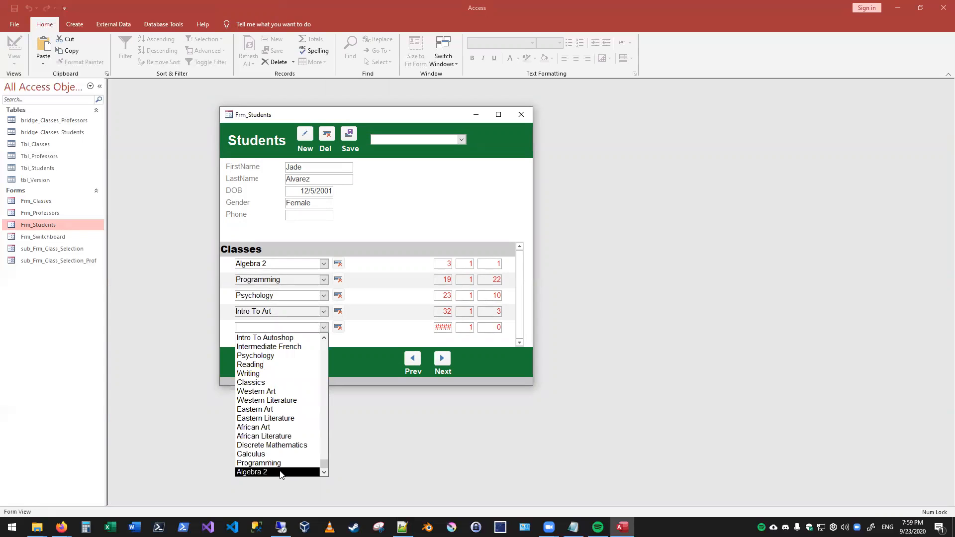
click(335, 331)
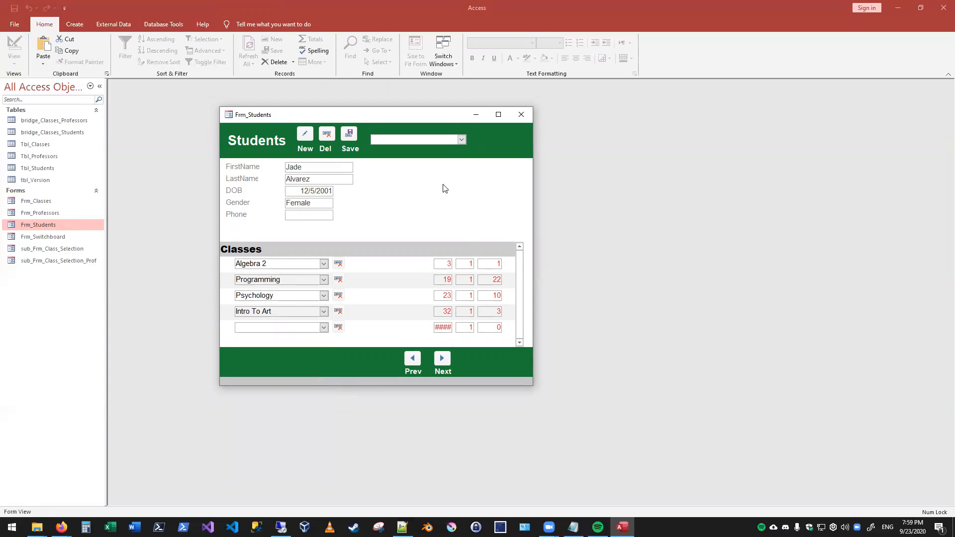
- Assign the last-listed Algebra 2 class to the first student, and close the Students form
click(323, 328)
scroll(303, 384, down, 2)
click(298, 468)
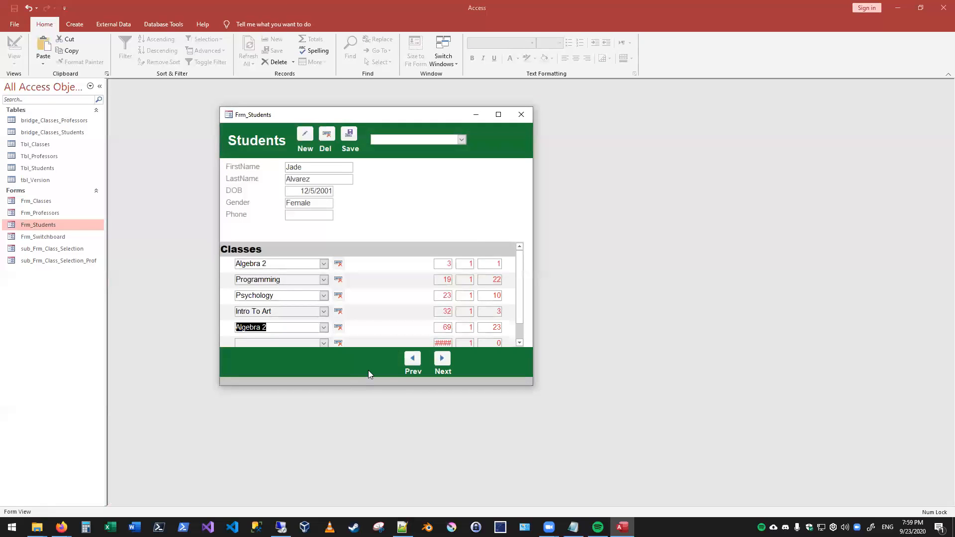
click(282, 343)
click(517, 117)
- Open Frm_Classes and look up both Algebra 2 entries in turn to compare which record each one brings up
double_click(33, 200)
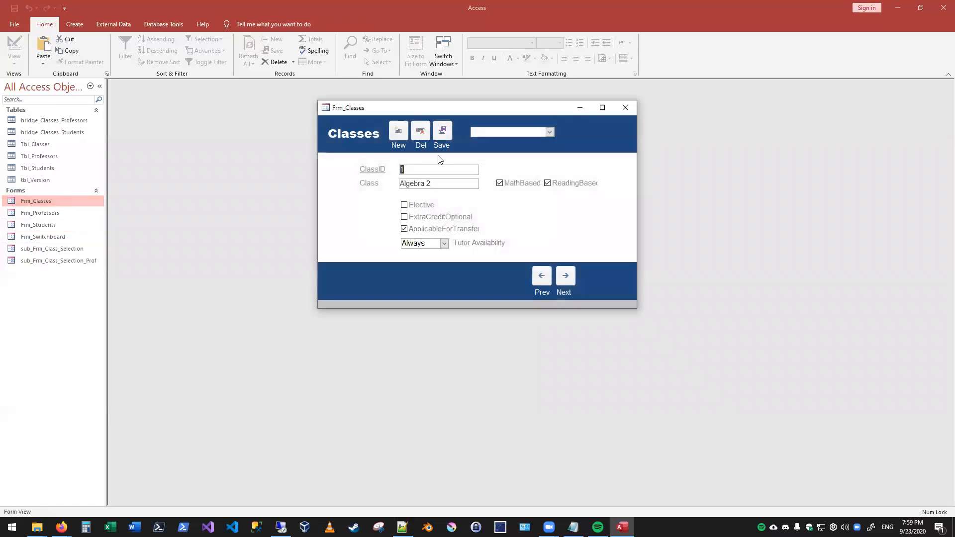
click(549, 132)
click(529, 140)
click(549, 132)
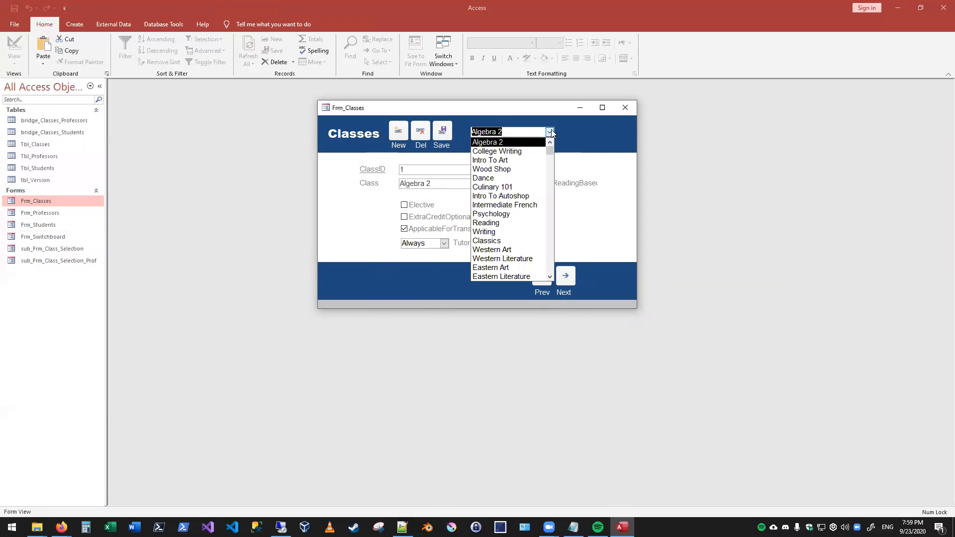
click(550, 131)
click(549, 131)
scroll(502, 234, down, 3)
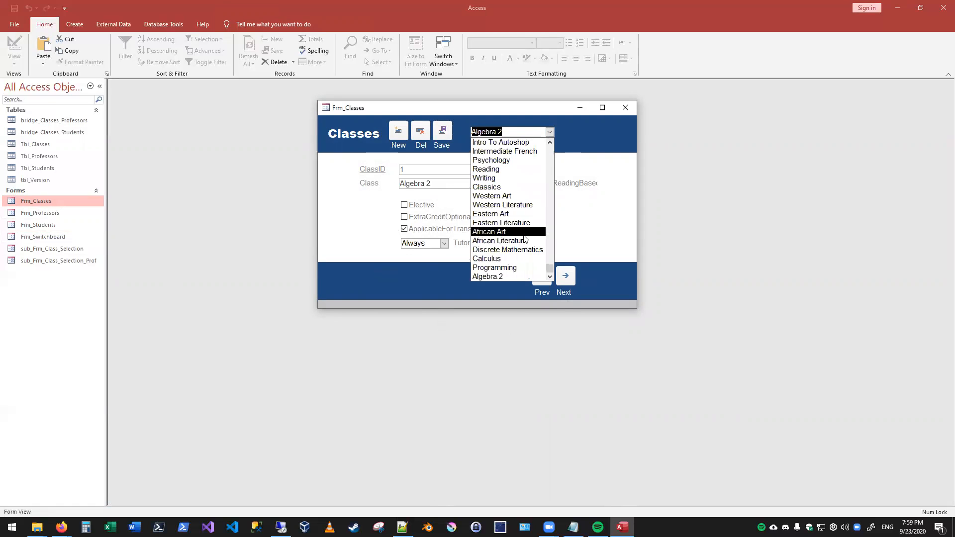
click(503, 278)
click(549, 132)
scroll(535, 159, up, 5)
scroll(535, 160, up, 2)
click(518, 144)
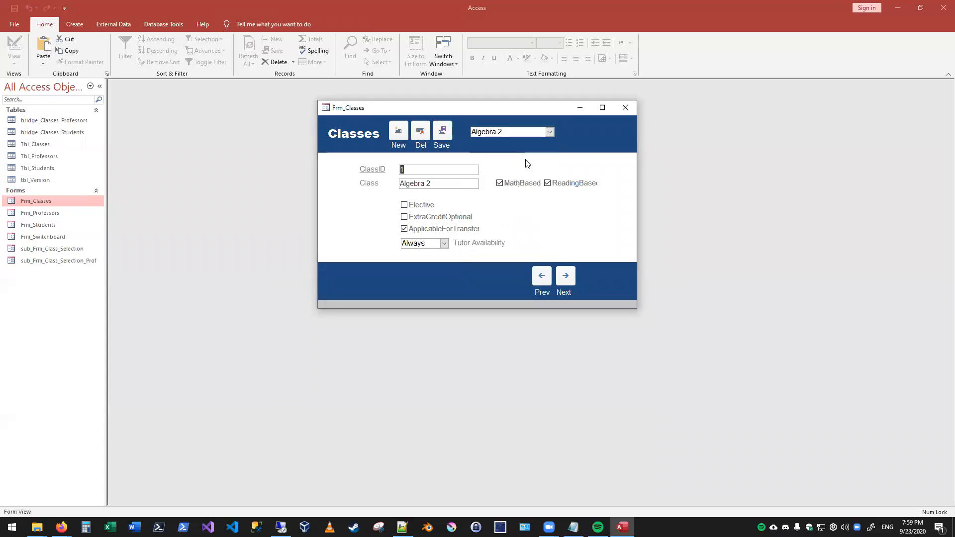
- Close the Classes form, review the two Algebra 2 records in Tbl_Classes, and close the table
click(625, 108)
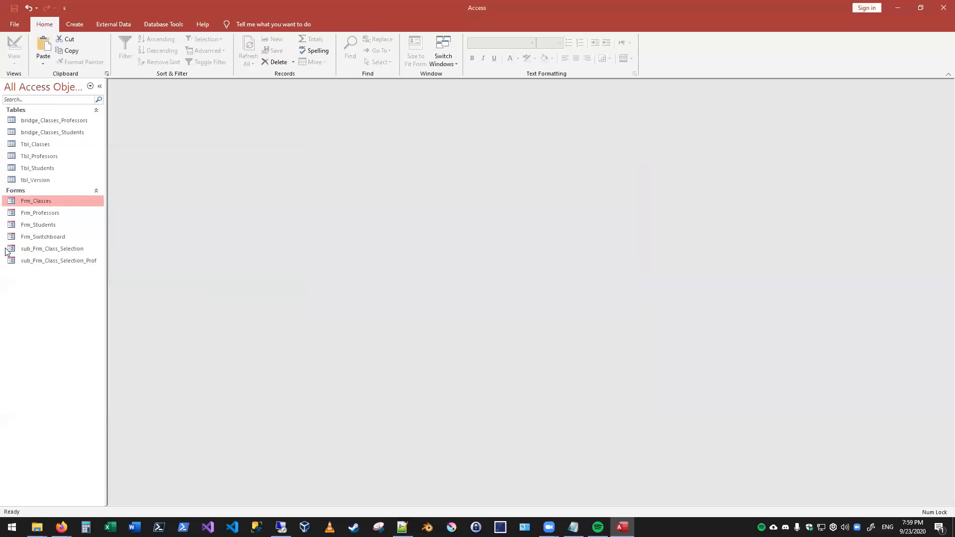
double_click(54, 145)
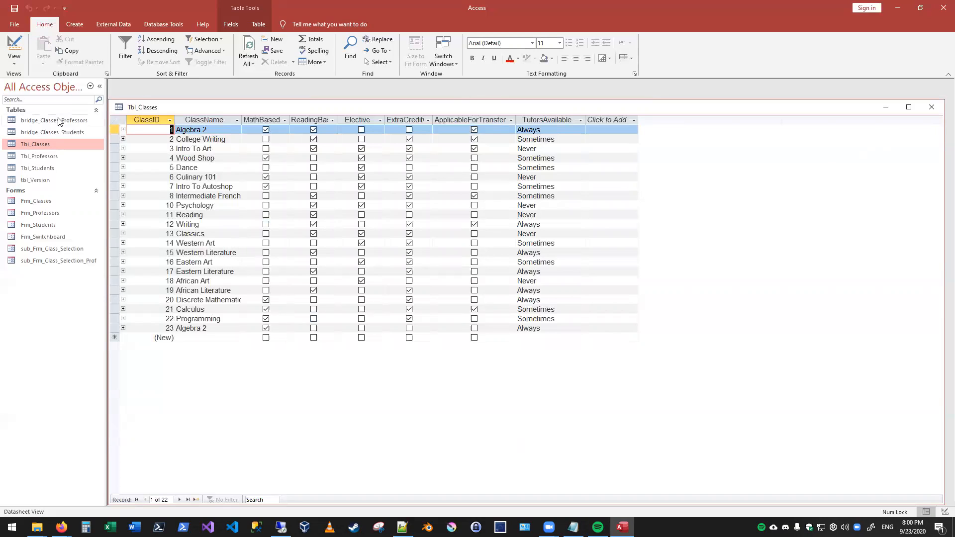
click(935, 109)
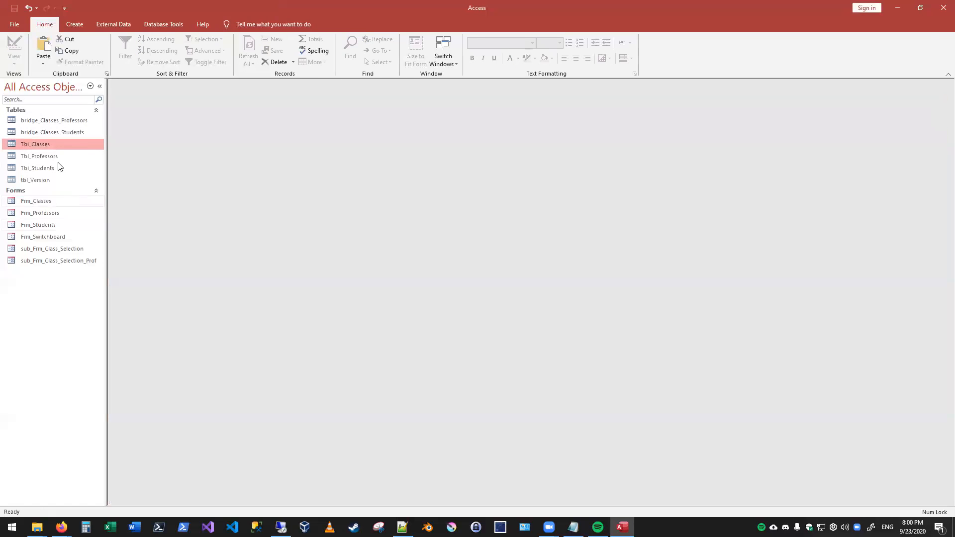
- Open Frm_Professors, and show Tbl_Classes in Design View with the form moved off its field list
click(54, 213)
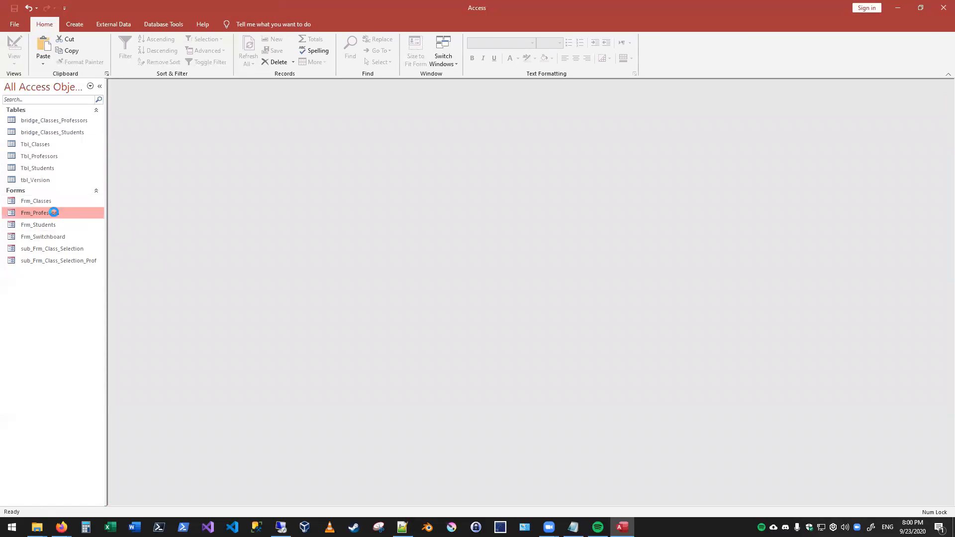
double_click(54, 212)
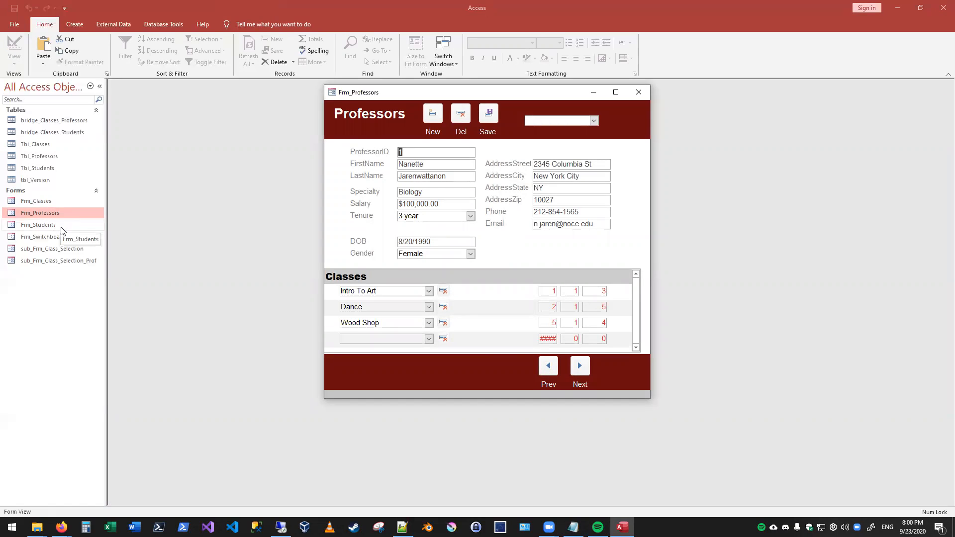
double_click(52, 144)
right_click(202, 107)
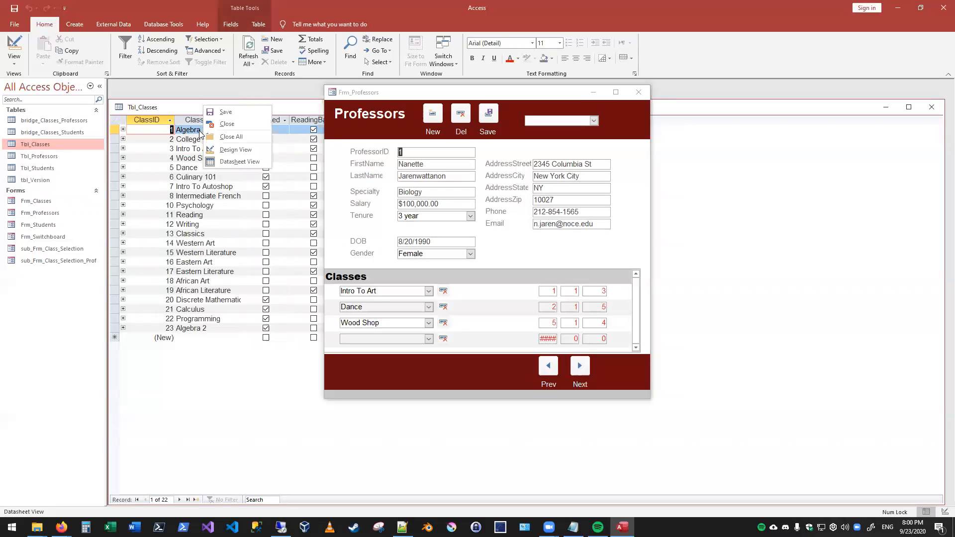
click(229, 147)
click(460, 300)
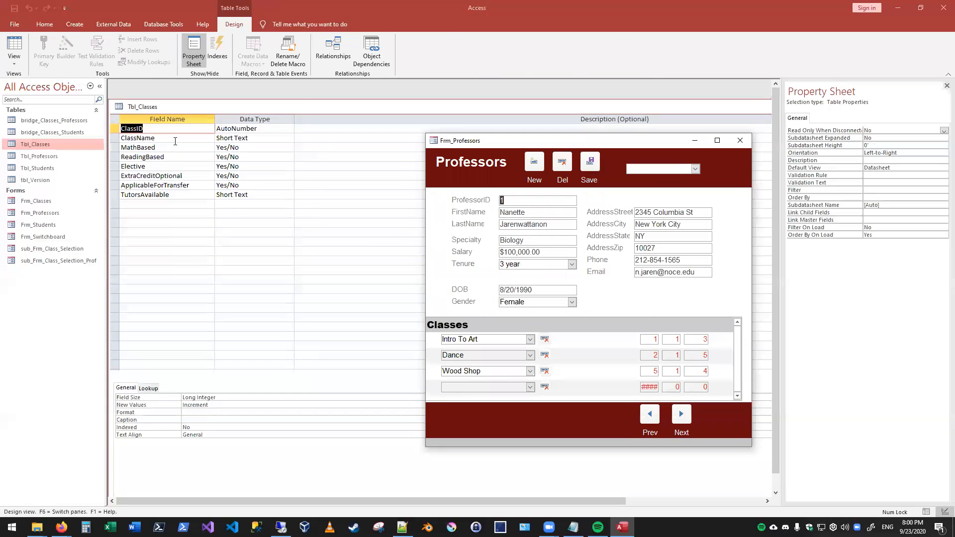
- Review the field definitions of Tbl_Classes, including ClassID, ClassName and Elective, and close the table
click(175, 141)
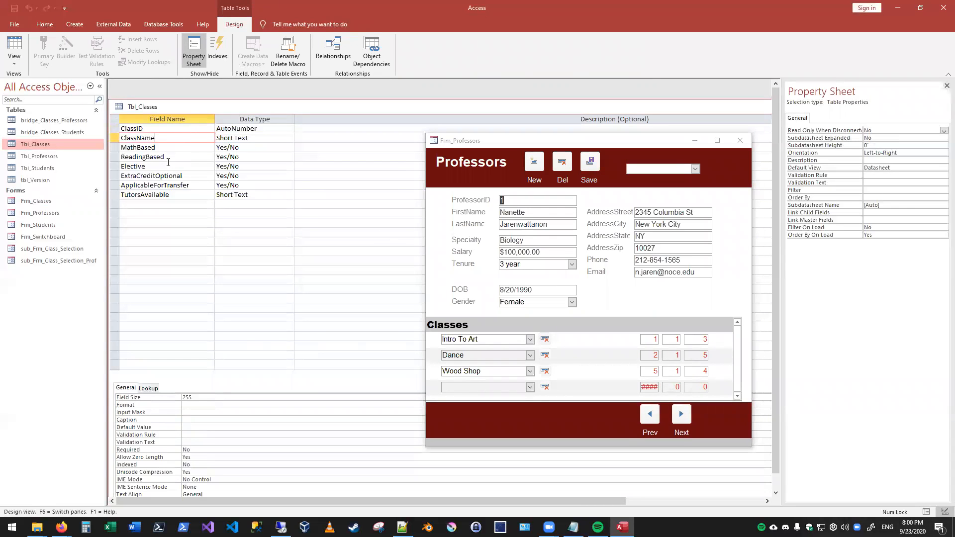
click(168, 165)
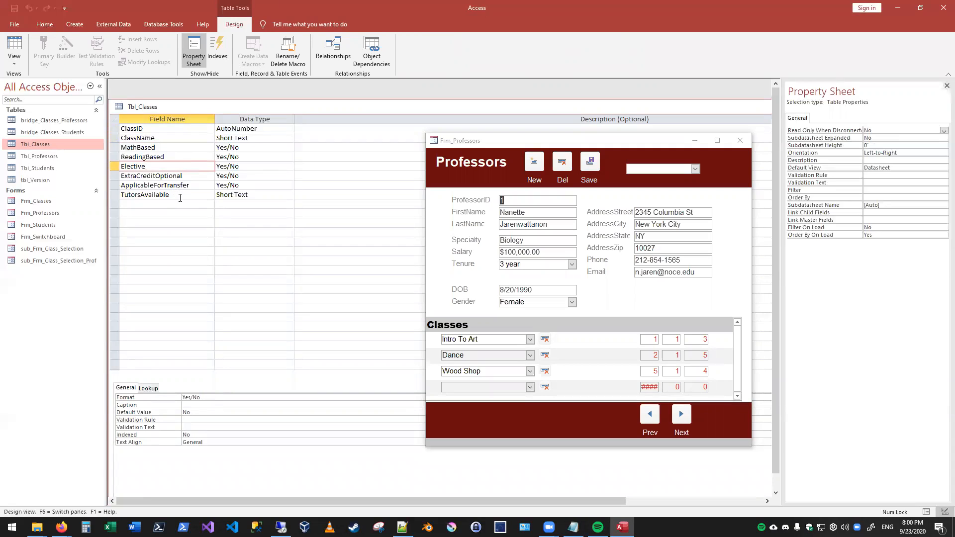
click(234, 139)
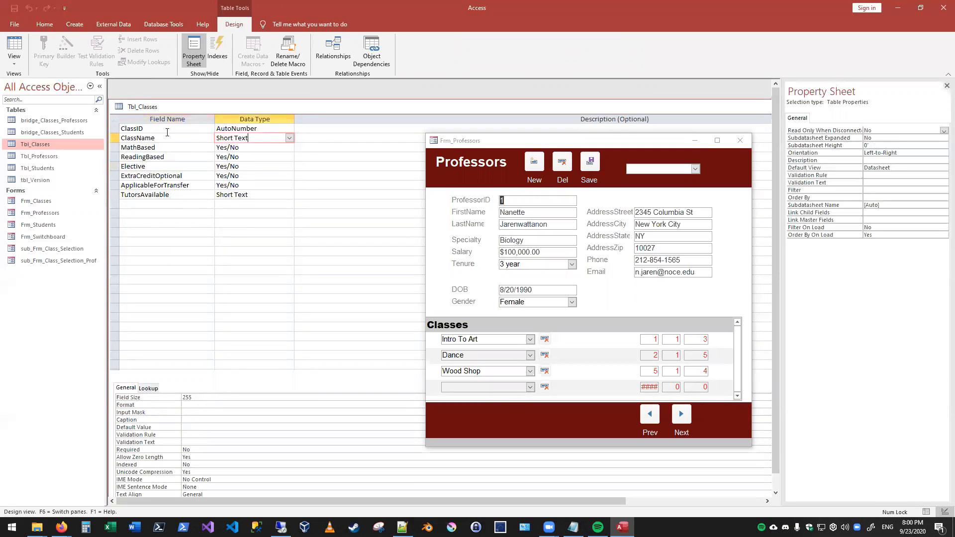
click(161, 129)
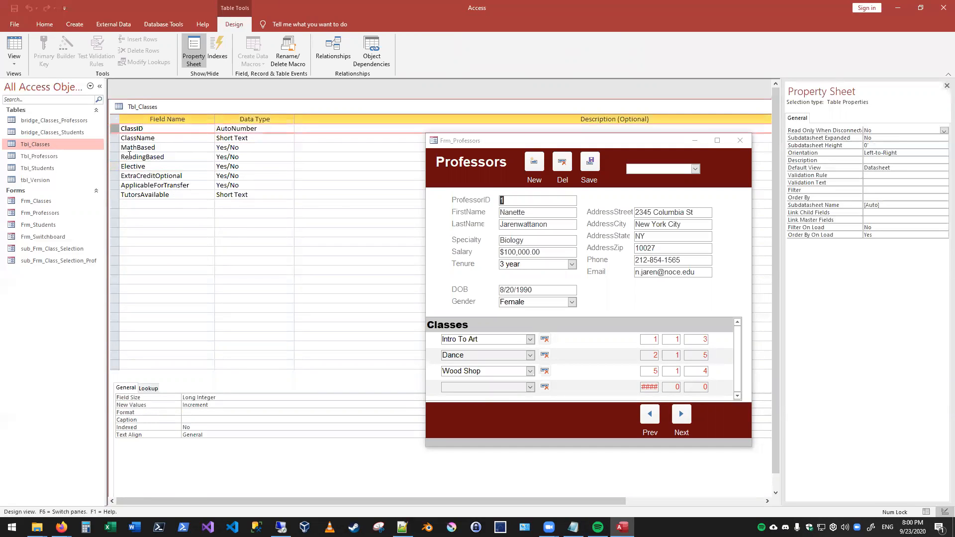
click(116, 106)
click(94, 176)
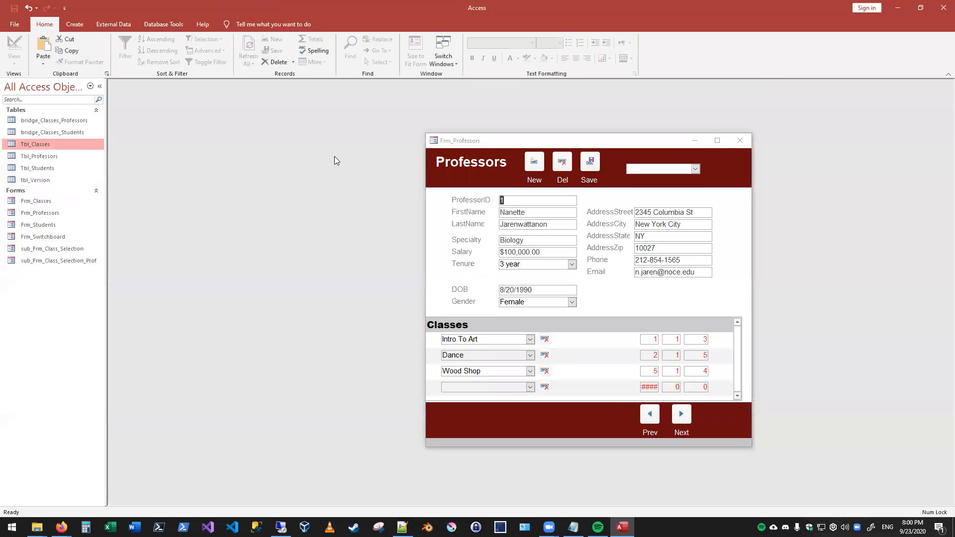
- Reopen the Tbl_Classes datasheet, place the Professors form clear of its columns, and narrow the ClassID column
drag(486, 137, 303, 100)
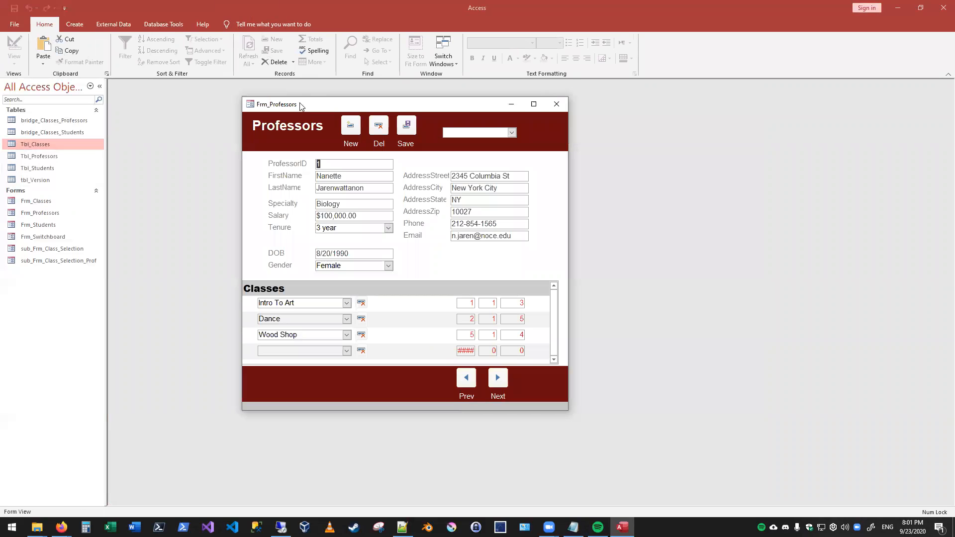
double_click(55, 142)
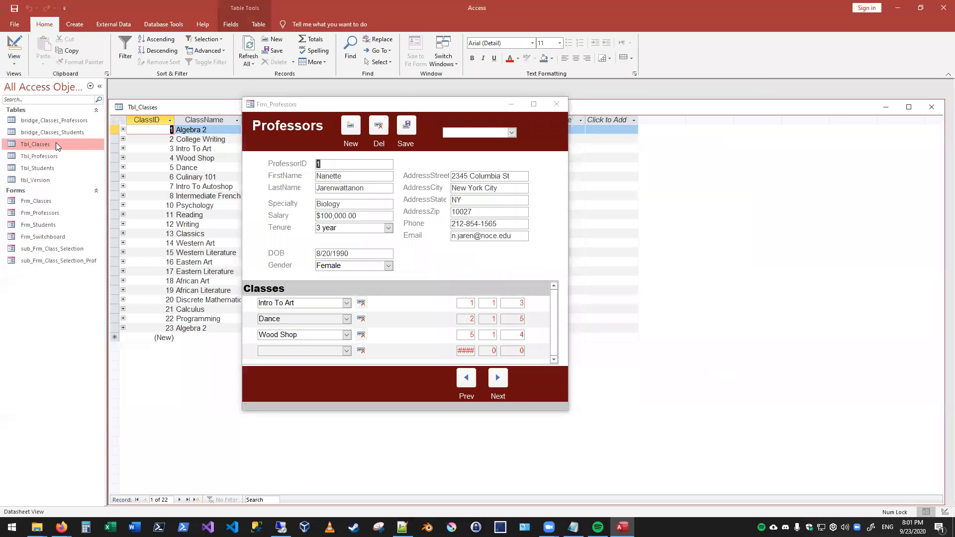
click(399, 109)
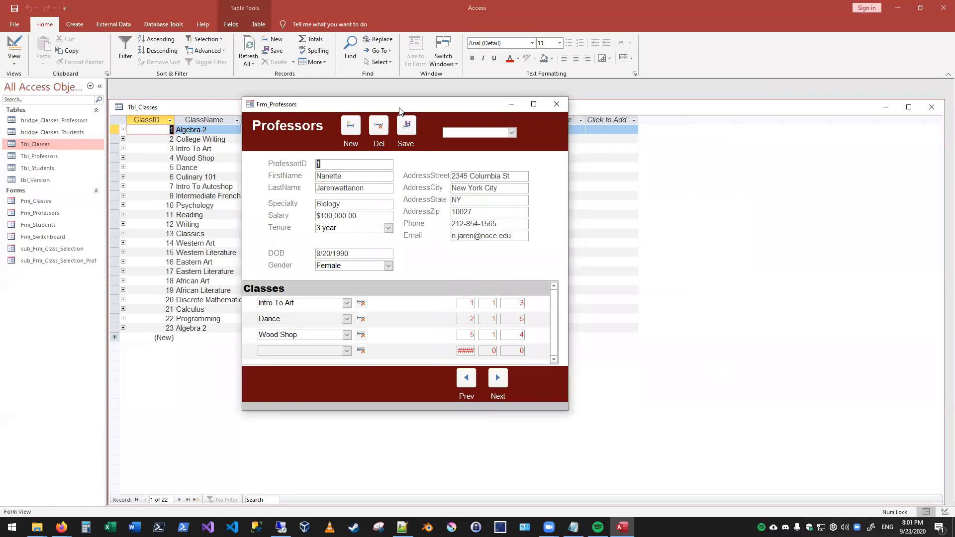
drag(400, 109, 775, 98)
click(239, 366)
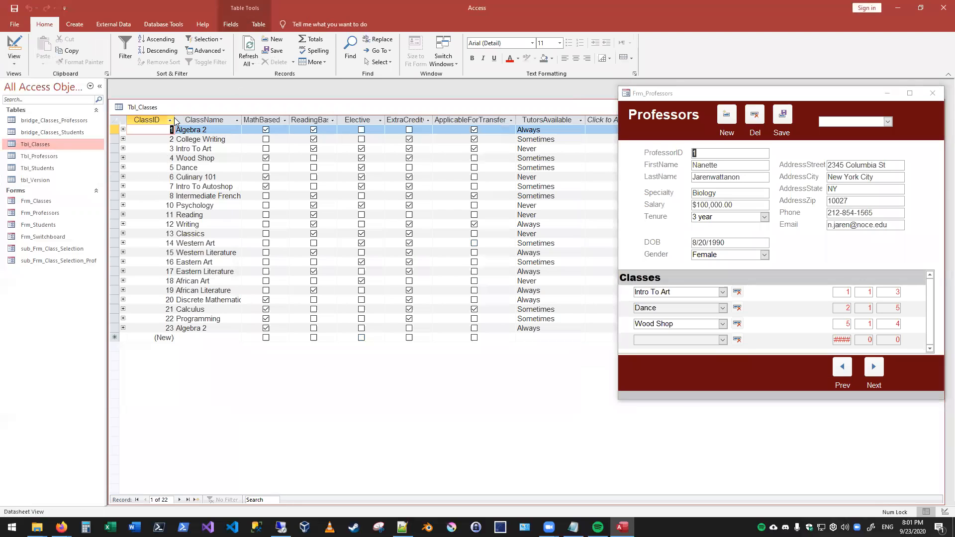
drag(175, 121, 129, 121)
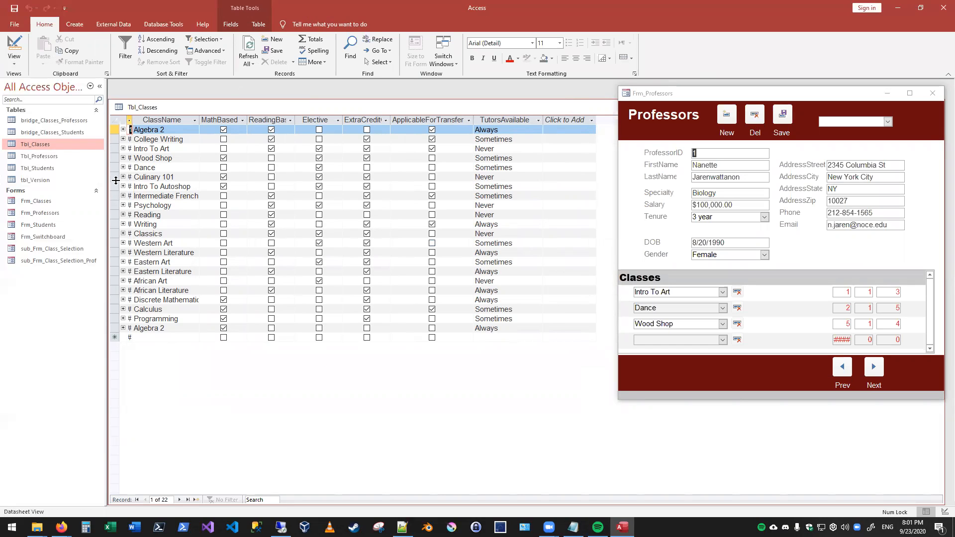
drag(130, 122, 152, 121)
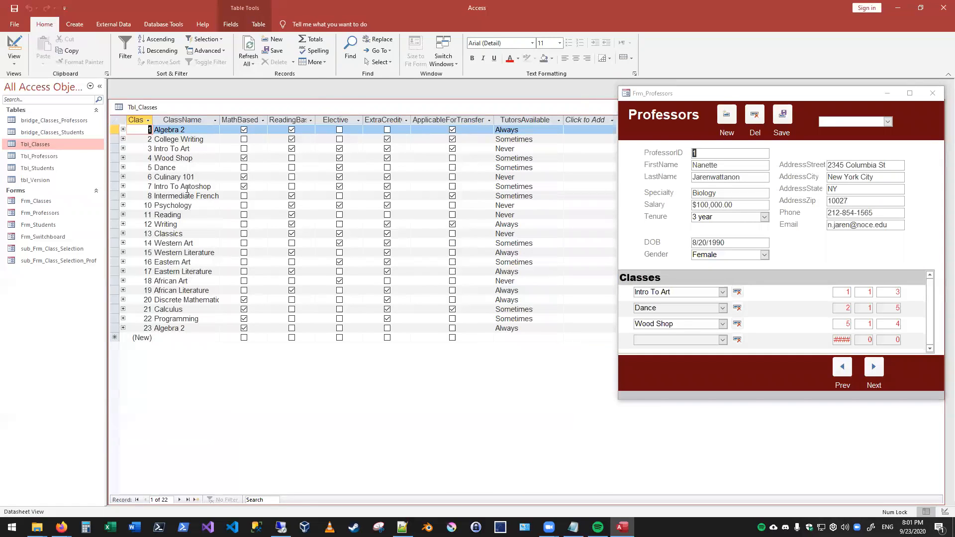
- Compare the ClassID and ClassName values of the first and last Algebra 2 records in Tbl_Classes
click(195, 126)
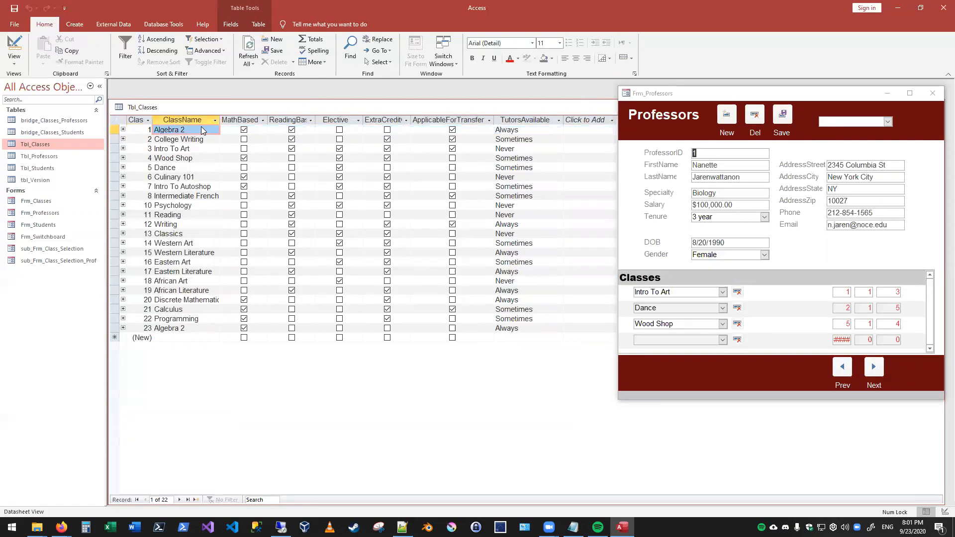
click(150, 130)
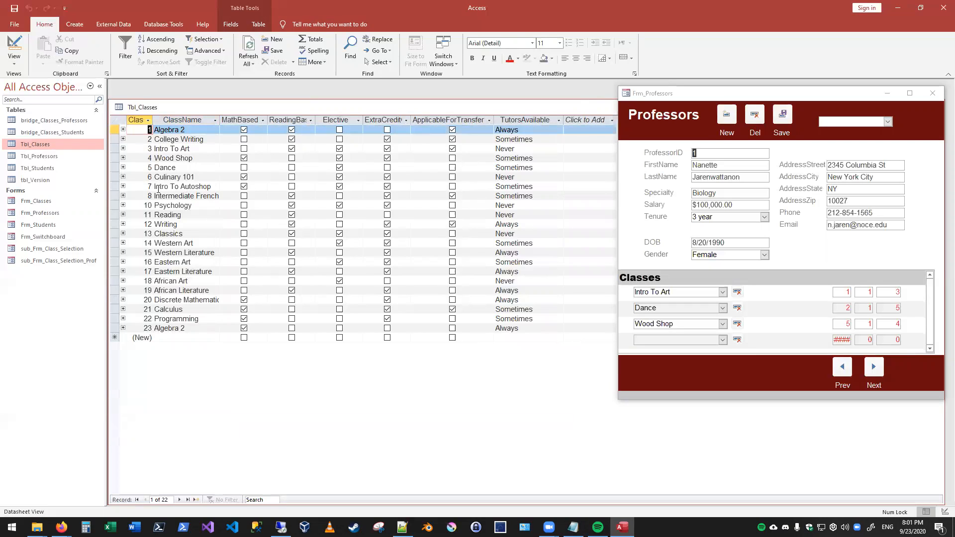
click(192, 328)
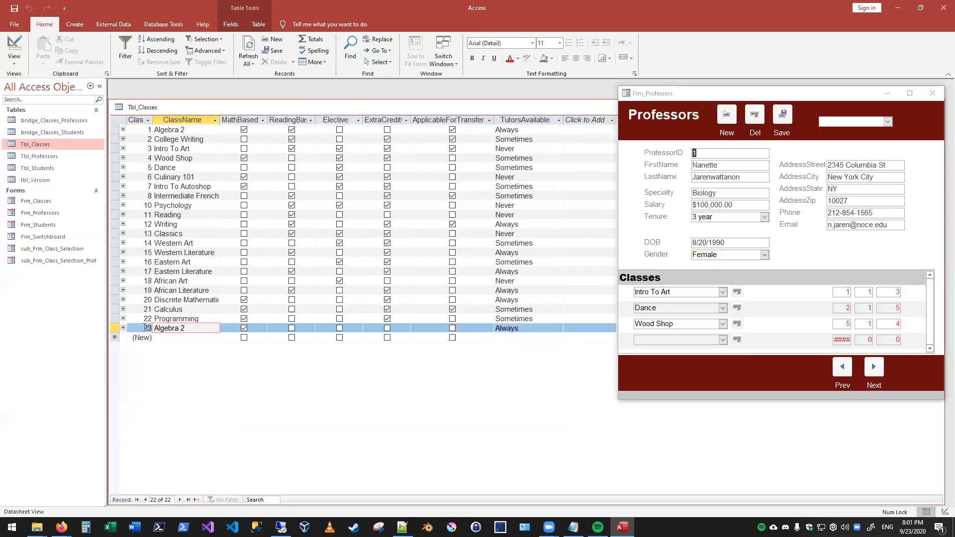
click(146, 329)
click(202, 326)
- Go to the second professor in the Professors form and delete the Writing and Psychology class assignments
click(687, 100)
drag(687, 100, 398, 93)
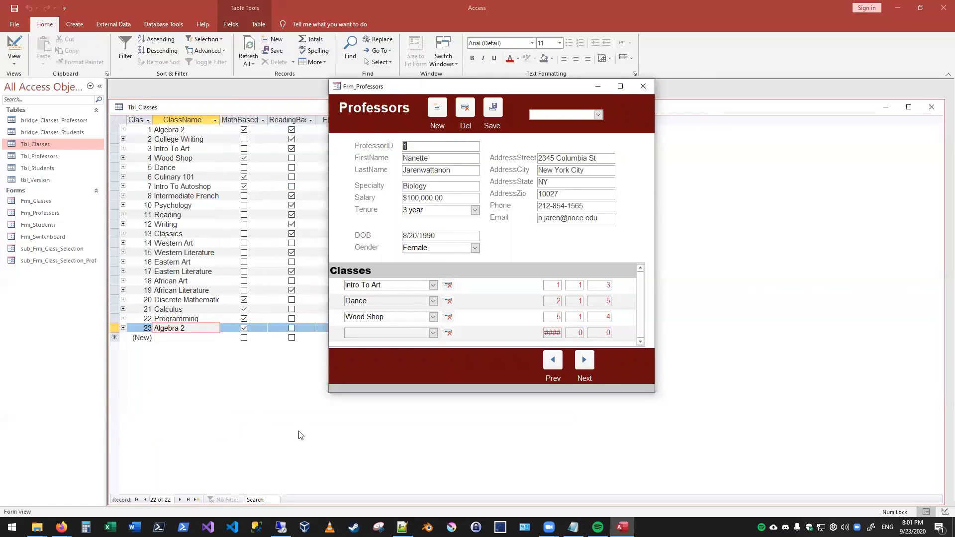
click(584, 361)
click(584, 360)
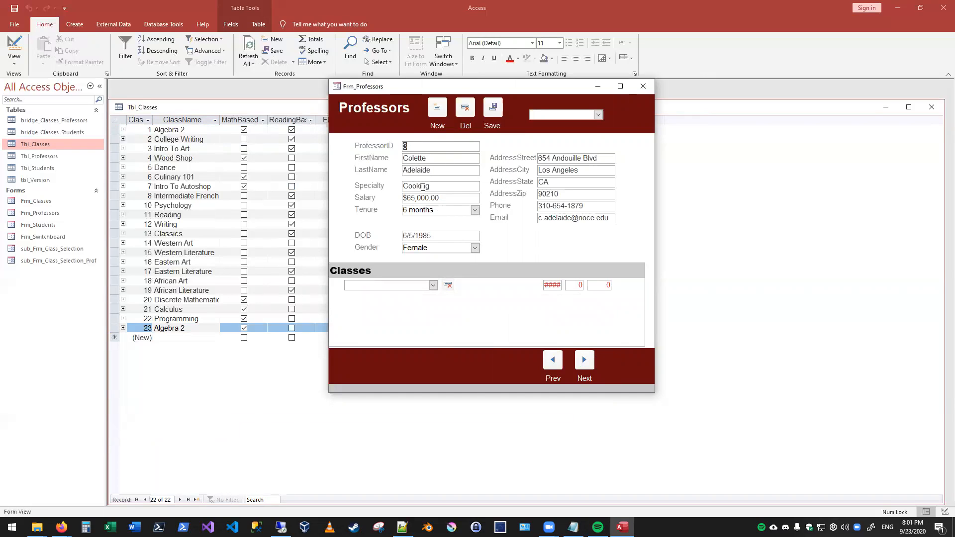
click(552, 363)
click(552, 363)
click(583, 358)
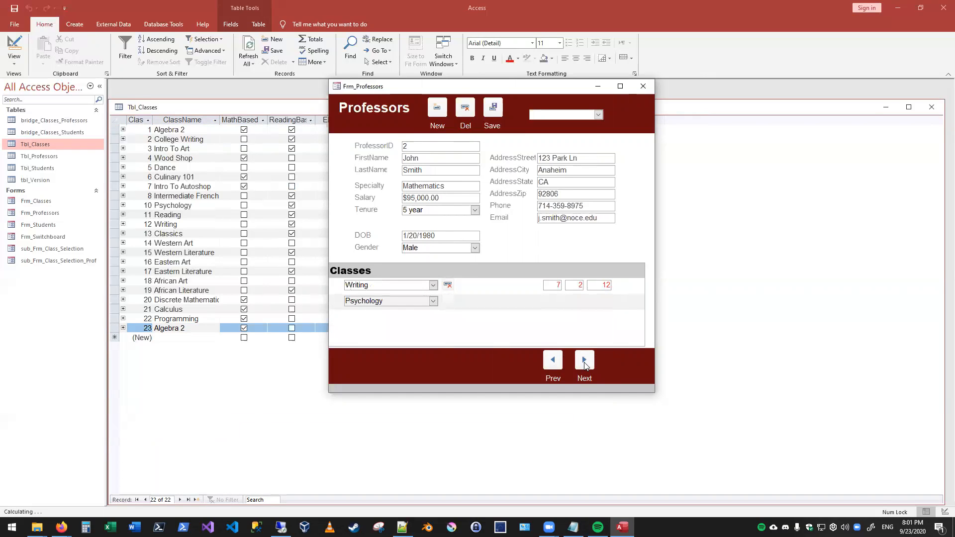
click(448, 285)
click(458, 297)
click(449, 285)
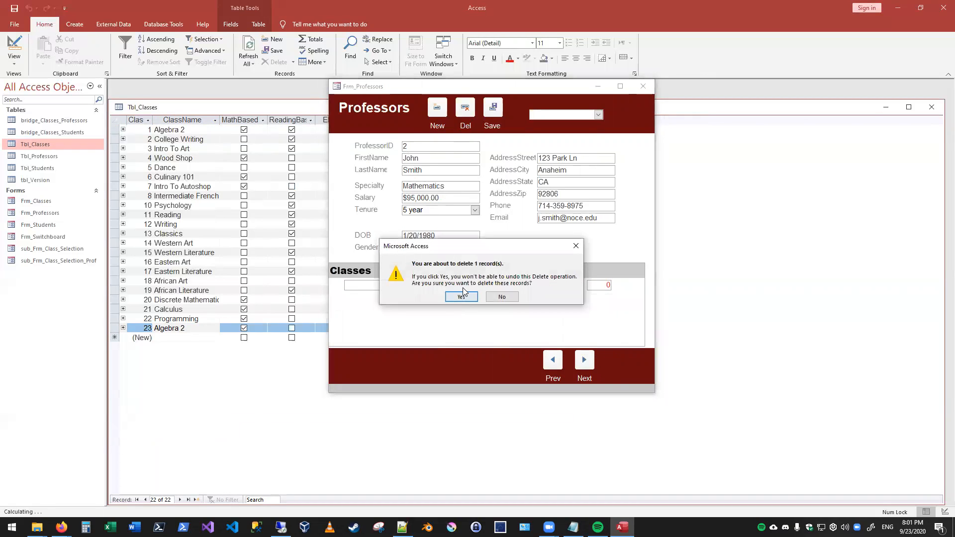
click(460, 297)
- Return to the first professor and delete the Intro To Art, Dance and Wood Shop class assignments
click(552, 363)
click(448, 285)
click(457, 296)
click(448, 285)
click(460, 297)
click(447, 285)
click(452, 295)
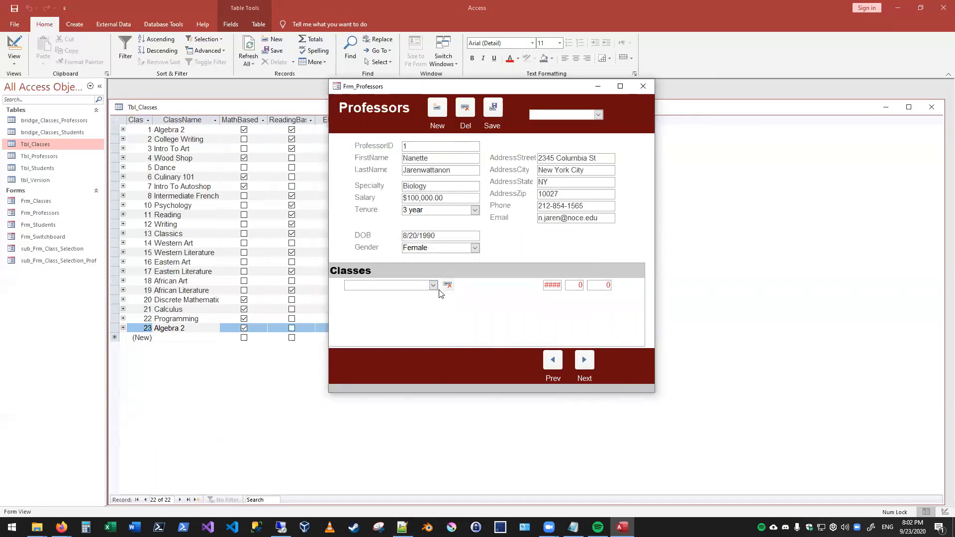
- Look through the class choices offered for the first professor without selecting any
click(433, 285)
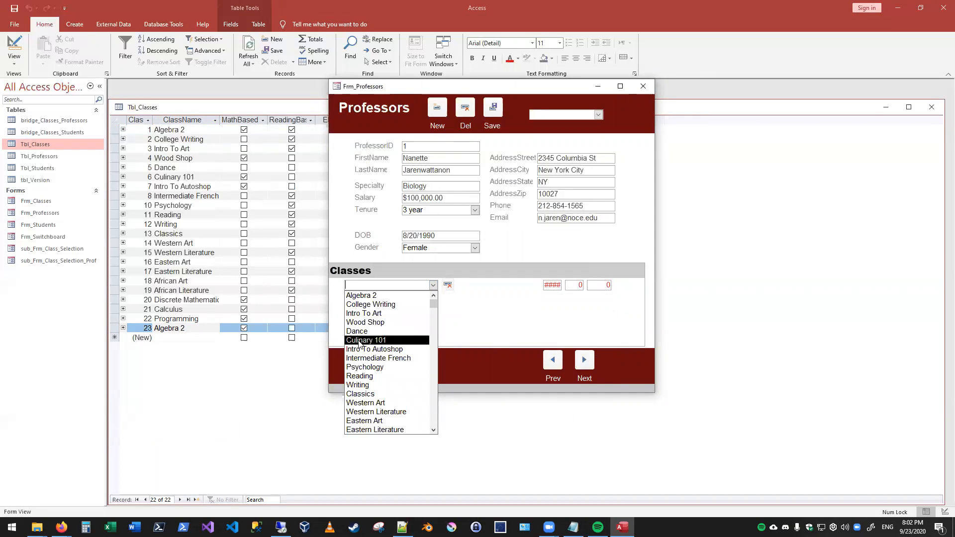
scroll(387, 362, down, 1)
scroll(386, 362, down, 2)
scroll(387, 370, up, 3)
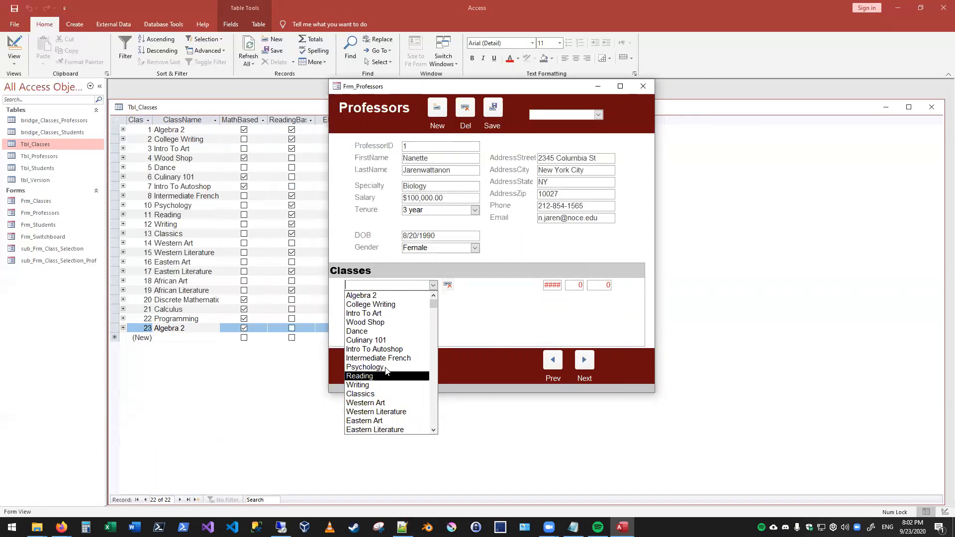
click(468, 319)
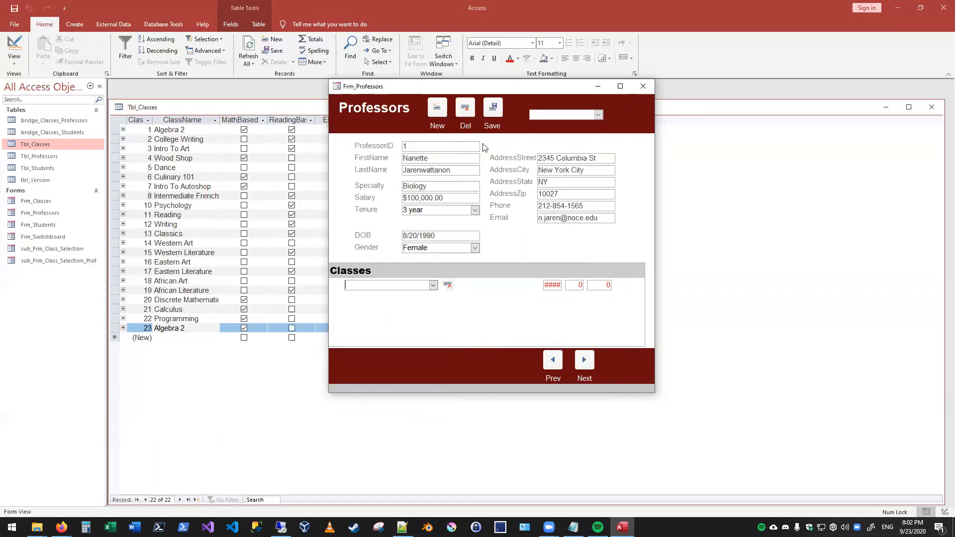
- Assign both the first-listed and the last-listed Algebra 2 classes to the second professor
click(584, 363)
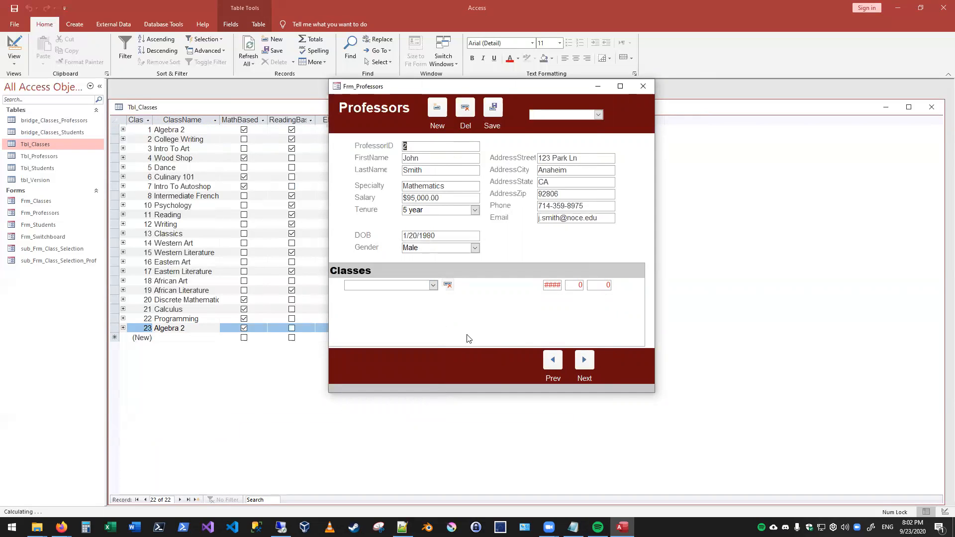
click(433, 285)
click(395, 296)
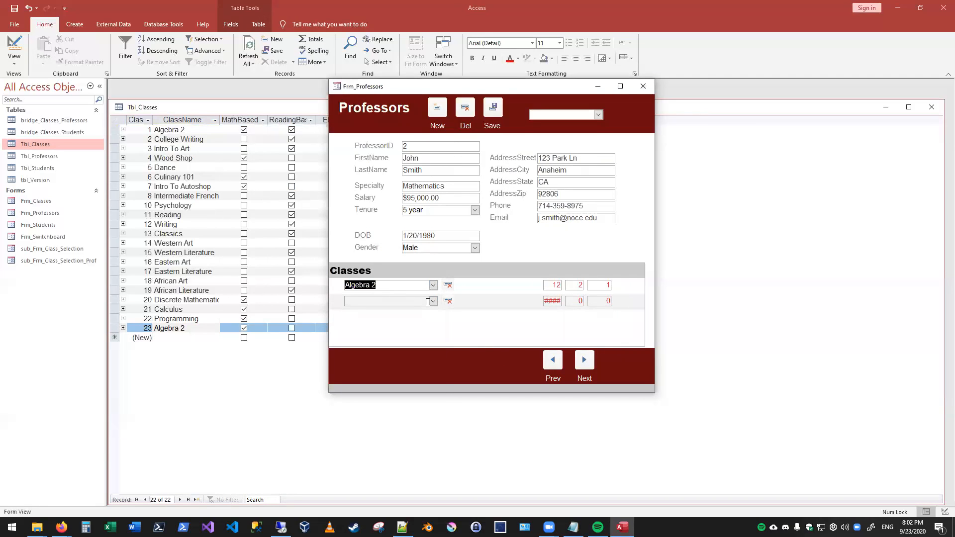
double_click(608, 285)
click(432, 301)
scroll(393, 398, down, 3)
click(378, 446)
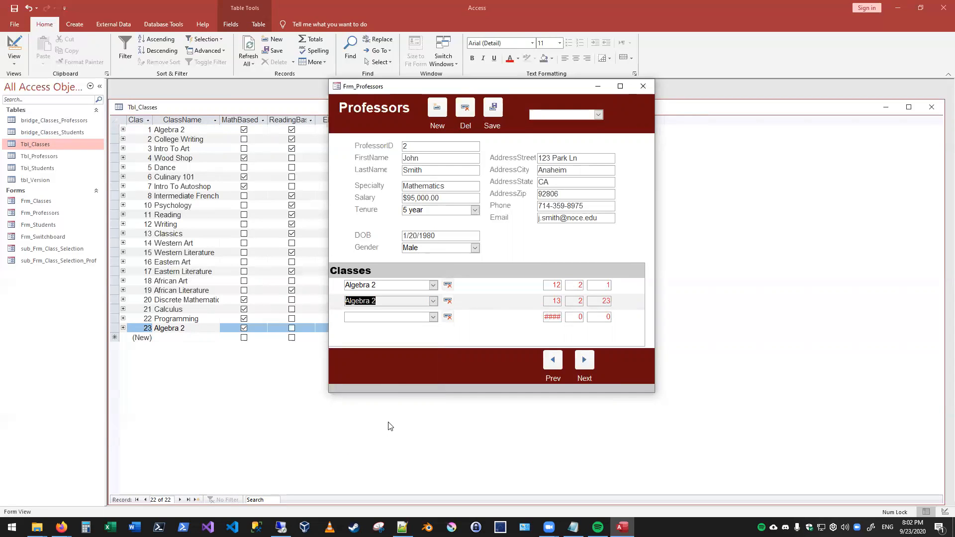
click(405, 316)
- Open Tbl_Professors and move the Professors form aside to examine the professor records
double_click(39, 156)
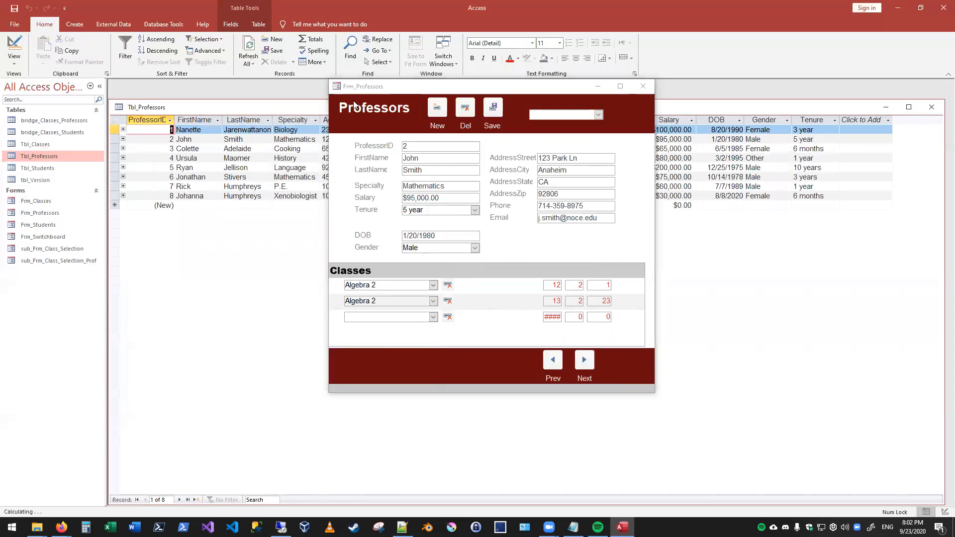
drag(365, 89, 412, 258)
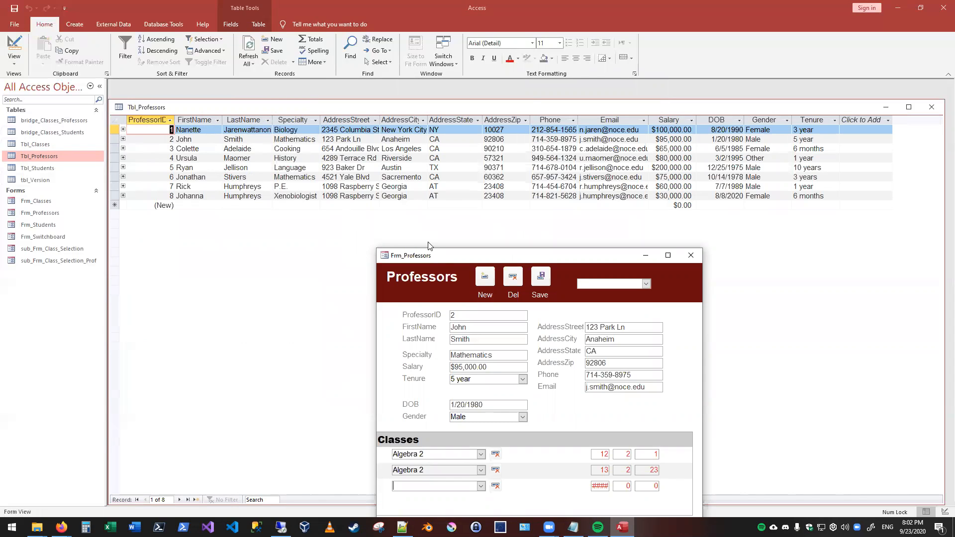
drag(428, 255, 320, 70)
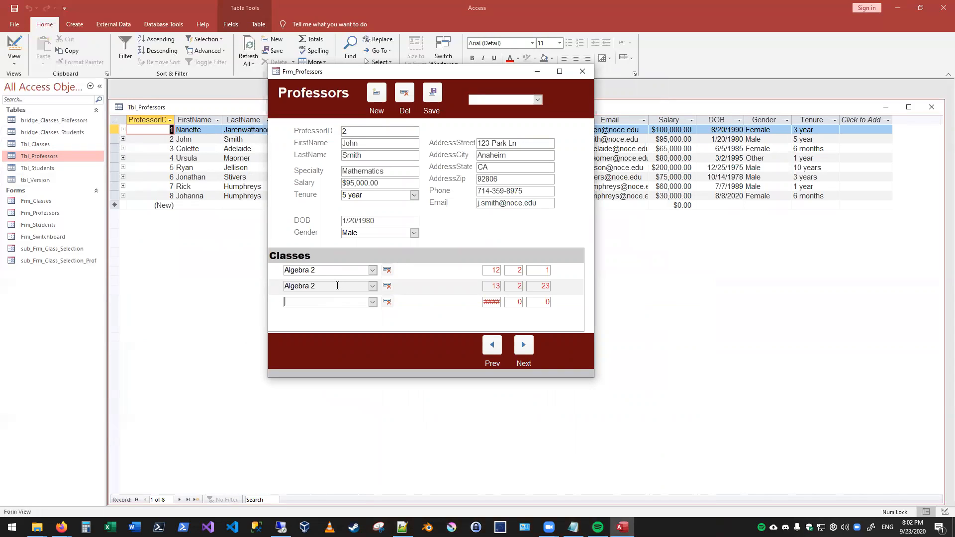
- Compare the class IDs stored for the second professor's two Algebra 2 assignments
double_click(544, 270)
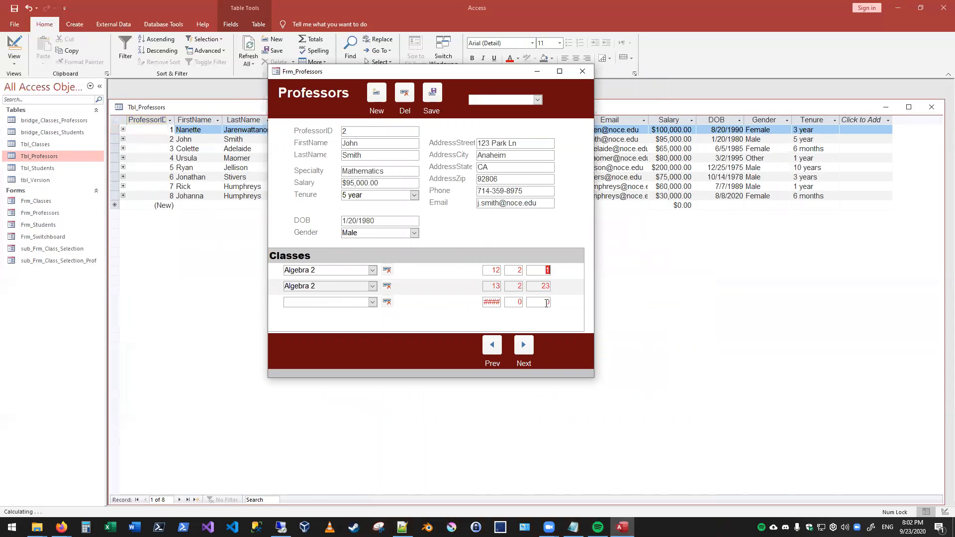
double_click(543, 286)
click(542, 302)
- Move the Professors form aside and open bridge_Classes_Professors and bridge_Classes_Students to examine their linked IDs
drag(331, 73, 428, 112)
double_click(47, 120)
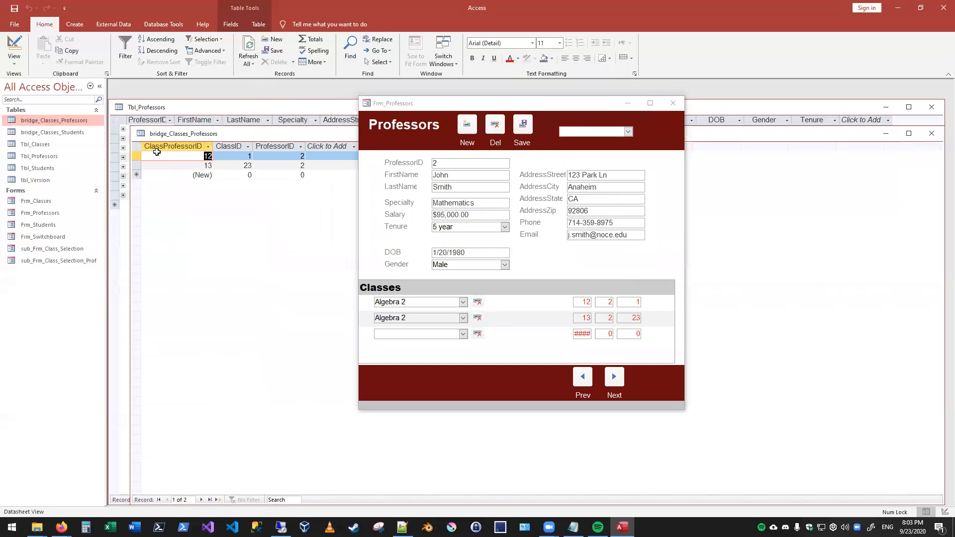
double_click(52, 132)
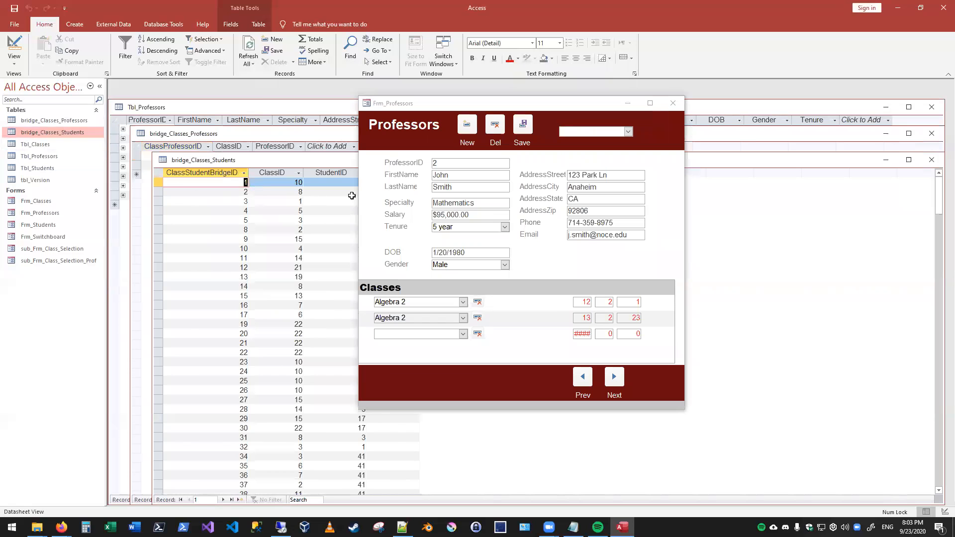
- Open Tbl_Students for a brief look, then close all open tables without saving the Tbl_Classes layout and reposition the Professors form
double_click(37, 168)
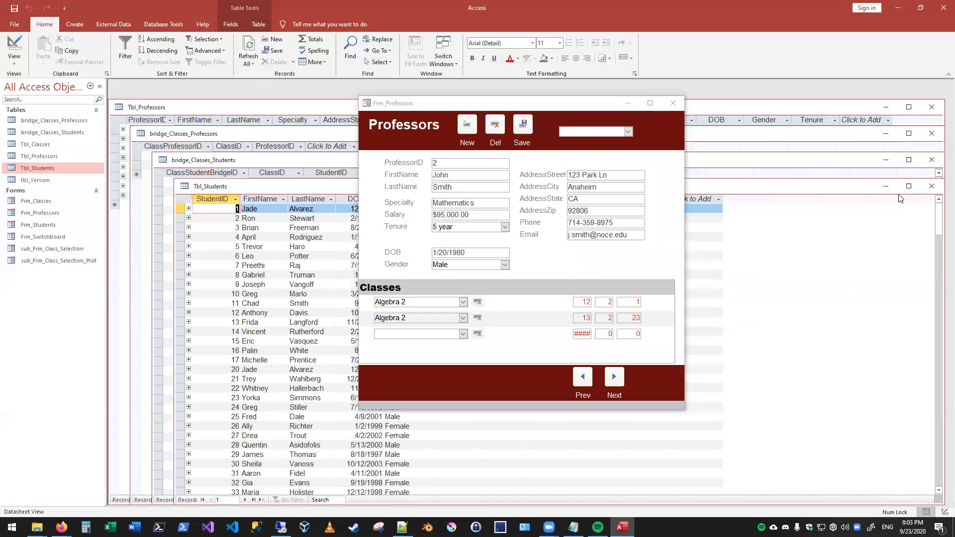
click(931, 186)
click(931, 159)
click(931, 107)
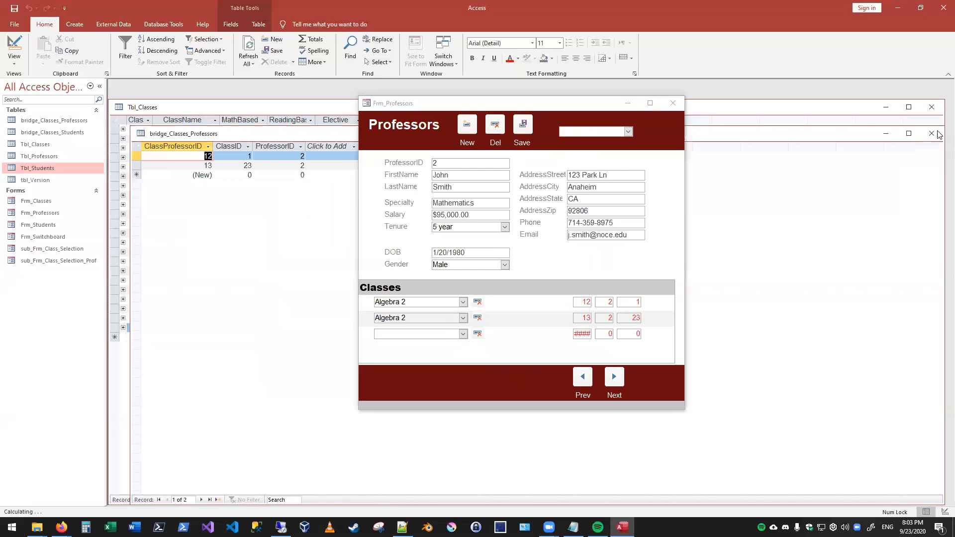
click(931, 134)
click(931, 107)
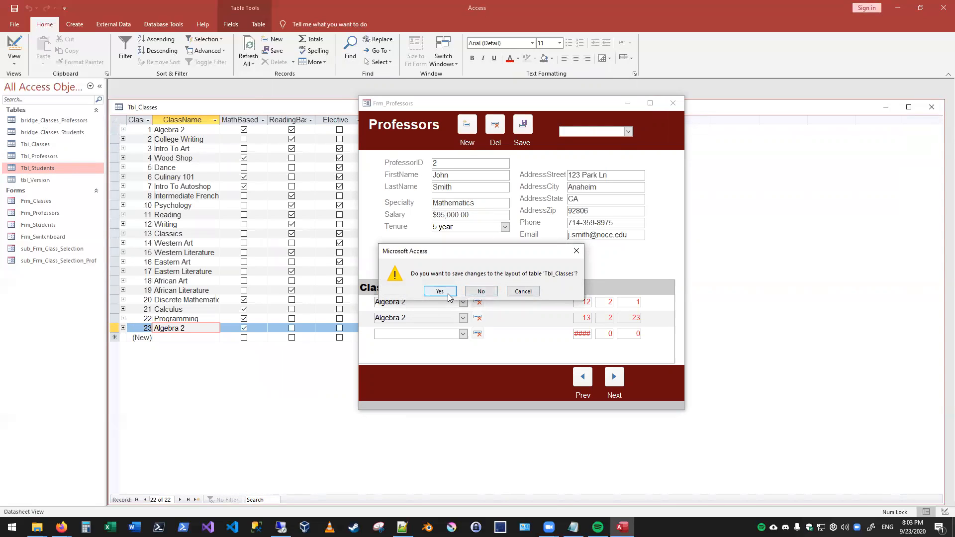
click(481, 291)
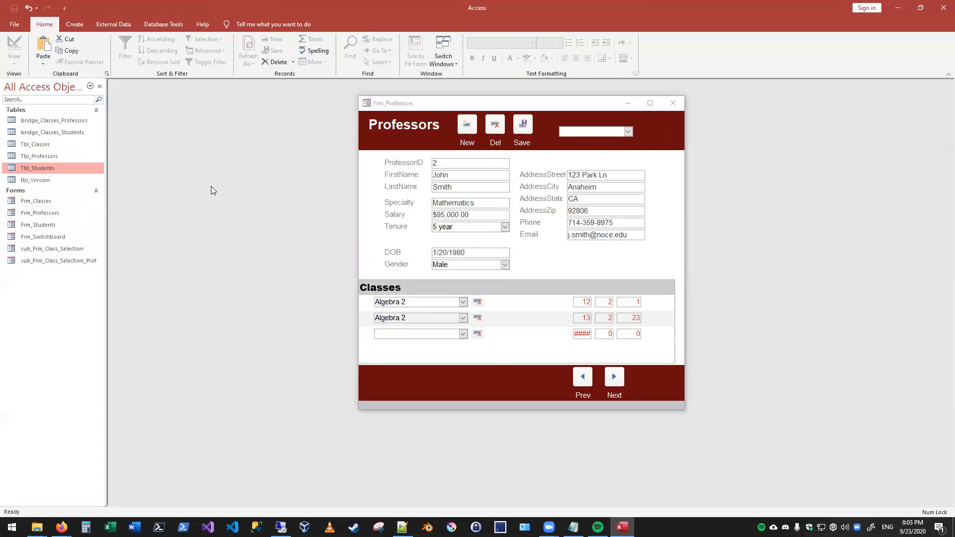
drag(418, 105, 222, 106)
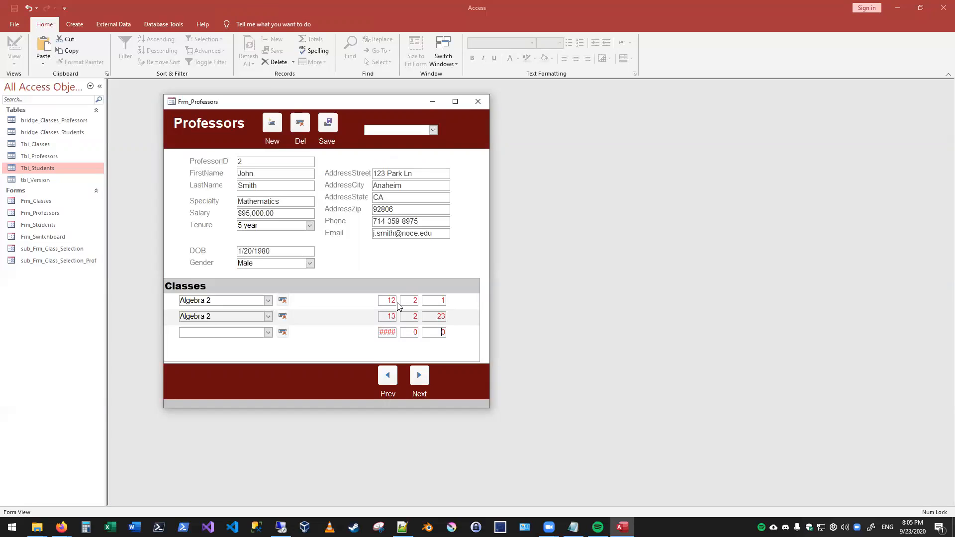
- Browse the professor records, return to ProfessorID 2, add Calculus to the assigned classes, and delete the second Algebra 2 assignment
click(419, 375)
click(419, 375)
click(420, 375)
click(420, 375)
click(420, 374)
click(384, 376)
click(384, 376)
click(384, 376)
click(383, 376)
click(383, 376)
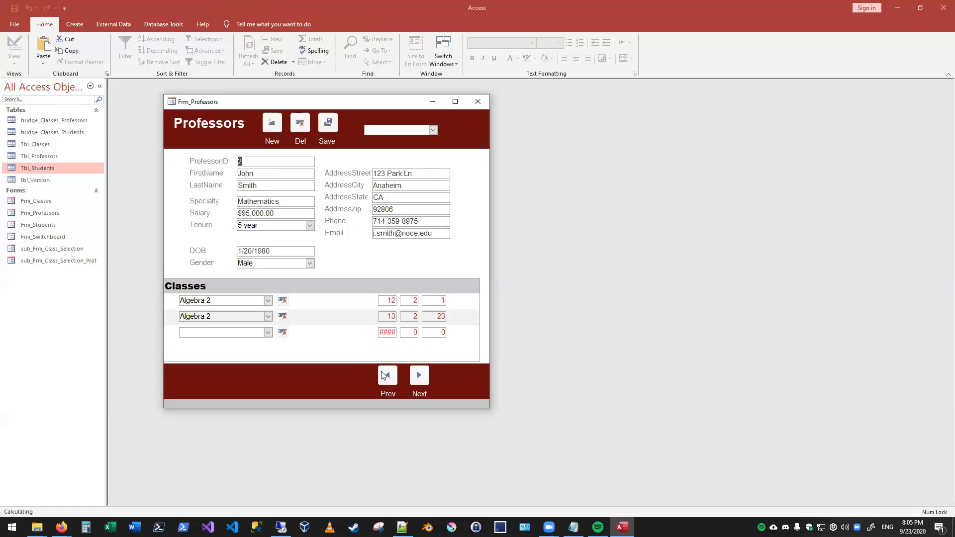
click(268, 332)
scroll(219, 417, down, 2)
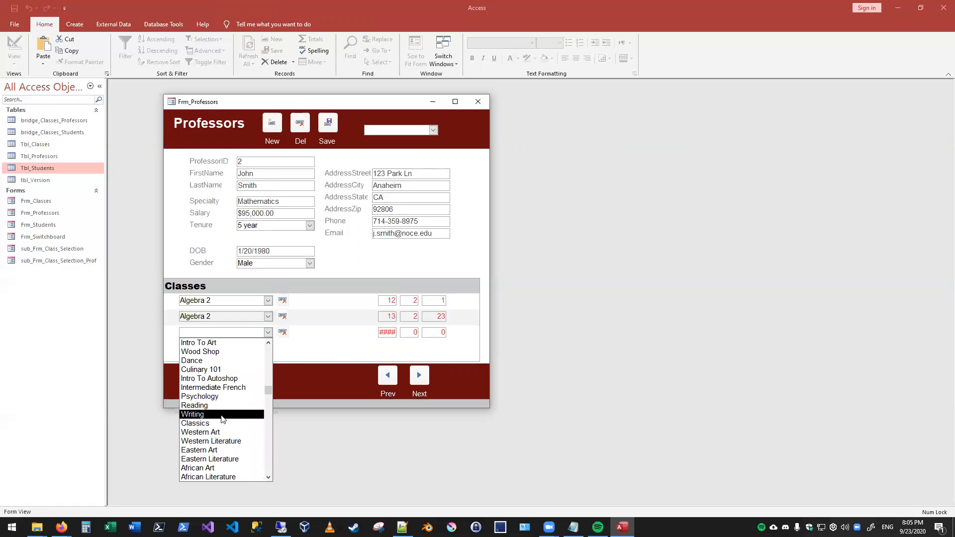
click(215, 459)
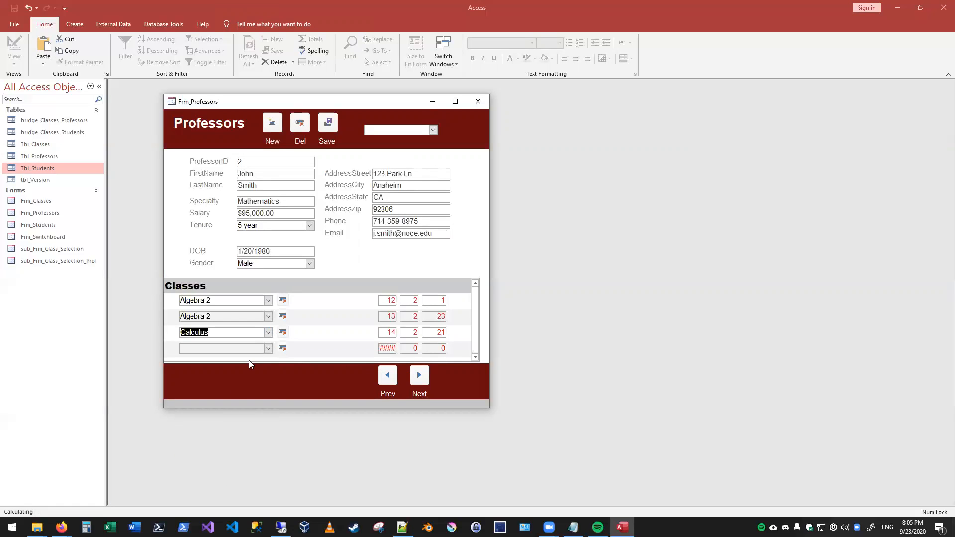
click(283, 316)
click(461, 297)
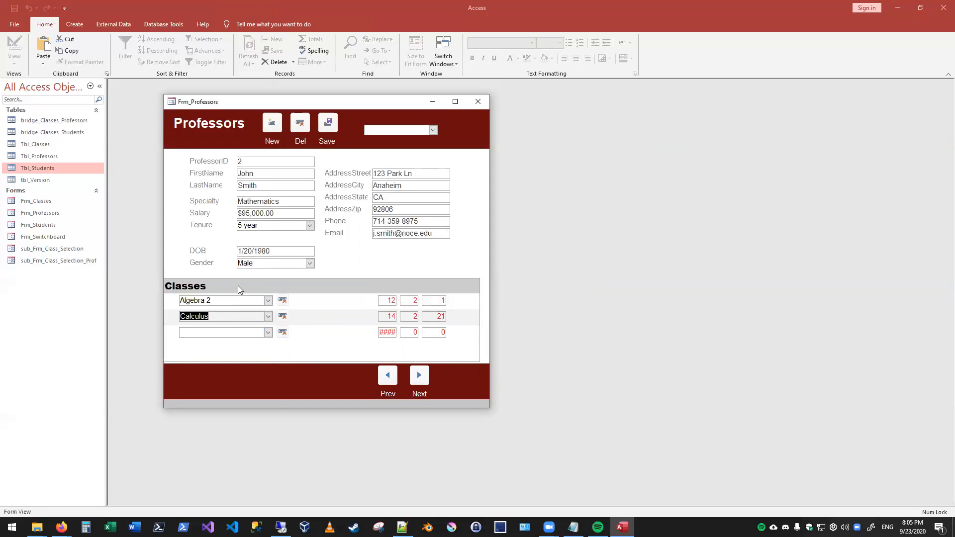
- Go to the professor record with ProfessorID 6, assign the first-listed Algebra 2 class, and save the record
click(419, 375)
click(419, 375)
click(419, 376)
click(419, 375)
click(267, 300)
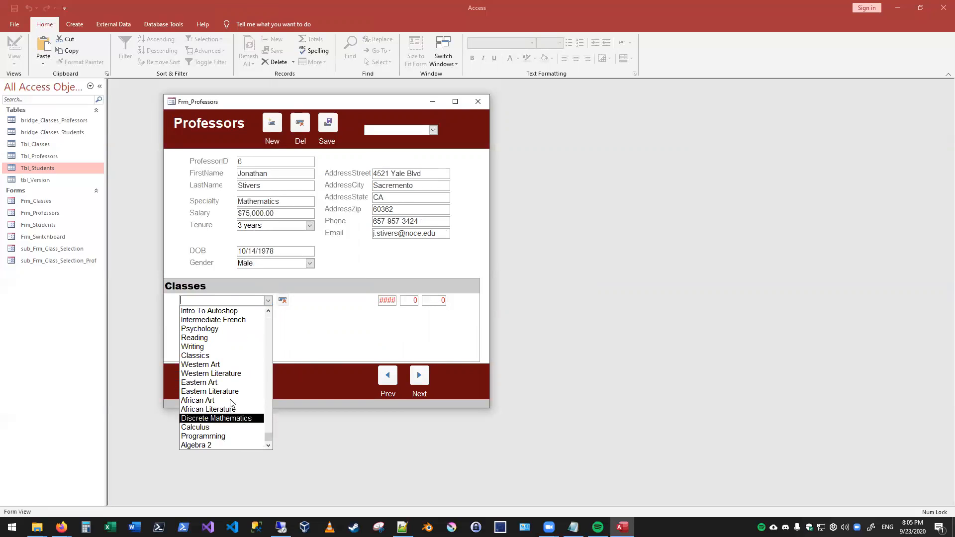
click(222, 310)
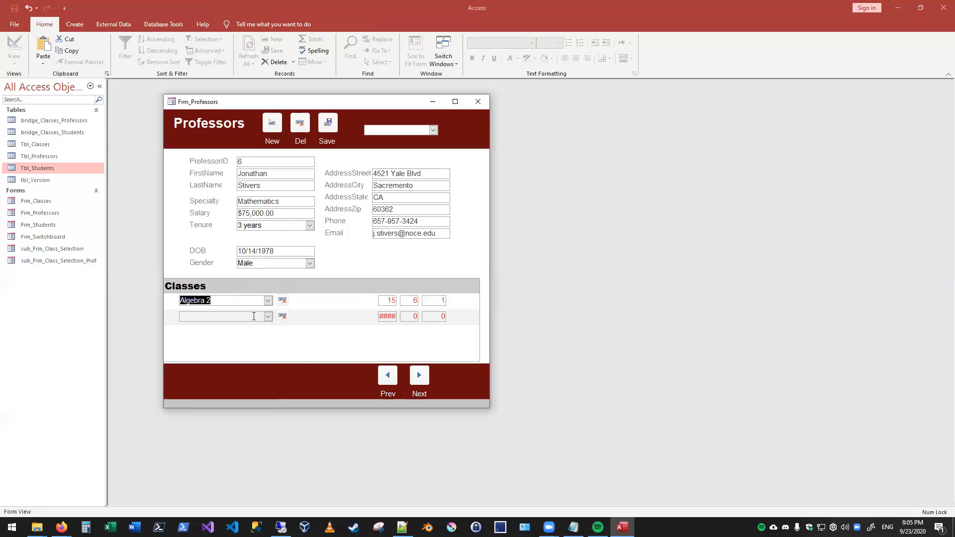
click(326, 125)
click(461, 292)
- Change ProfessorID 6's assignment to the last-listed Algebra 2 class and save the record
click(268, 301)
scroll(229, 383, down, 5)
click(230, 445)
click(330, 126)
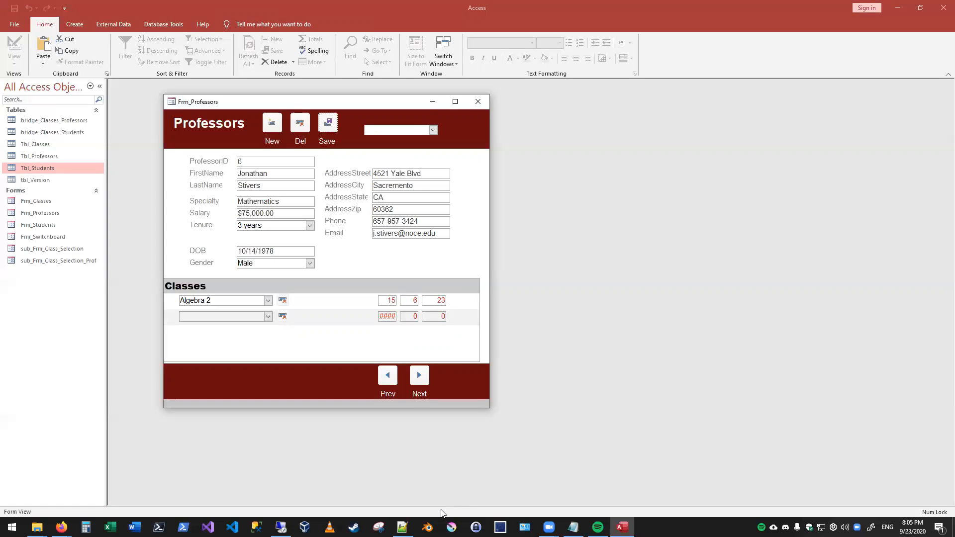
- Go back through the records to ProfessorID 3, the cooking professor, and assign Culinary 101
click(388, 381)
click(388, 381)
click(388, 381)
click(388, 381)
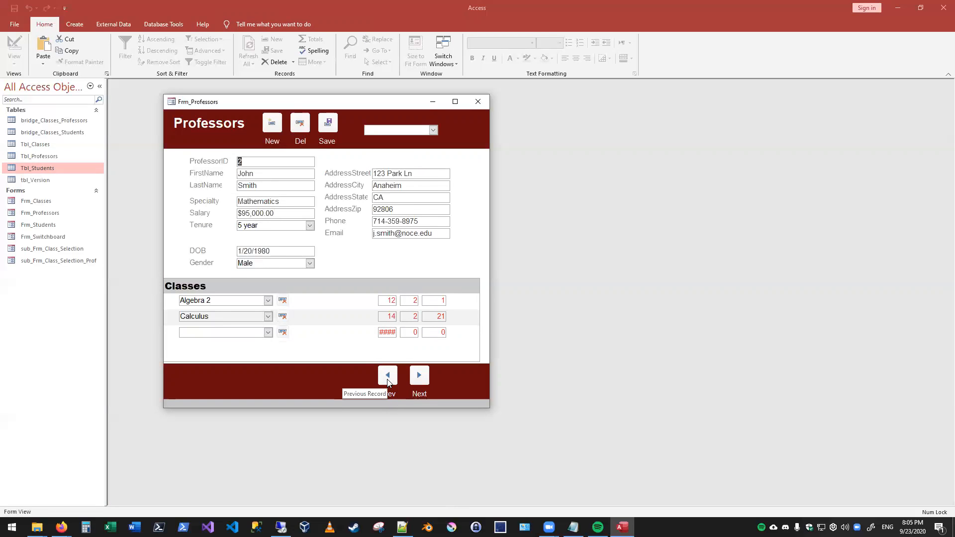
click(418, 376)
click(268, 301)
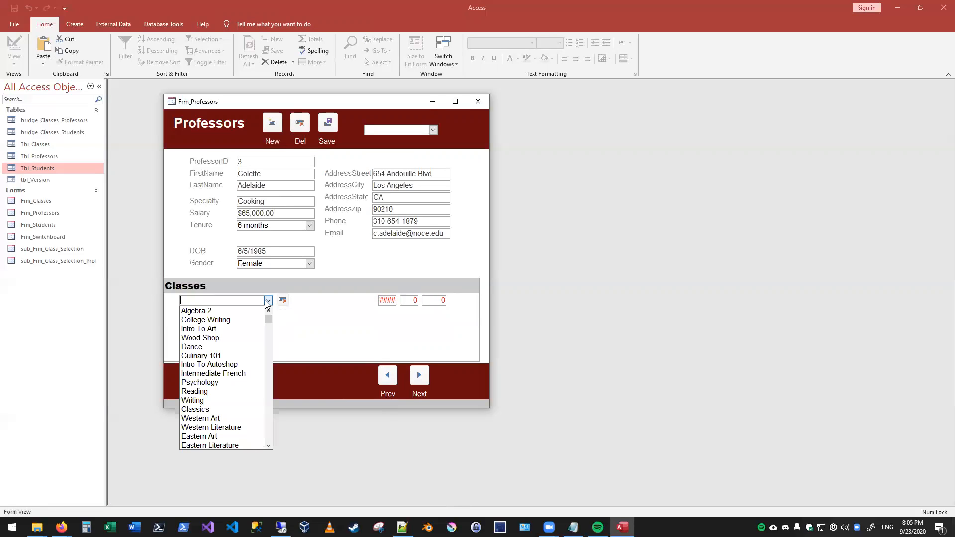
click(247, 355)
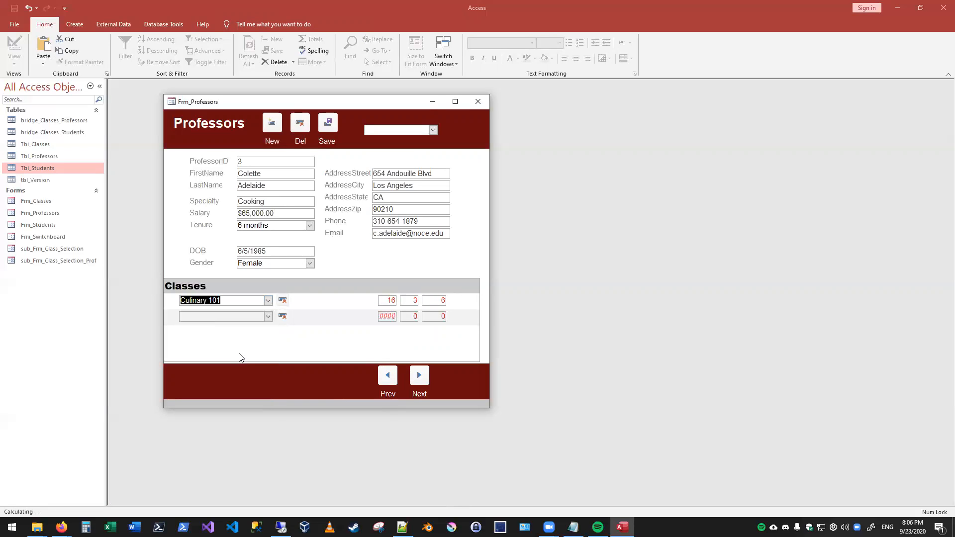
- Check the class list for options suiting the history and language professors, ProfessorIDs 4 and 5, without assigning any
click(417, 379)
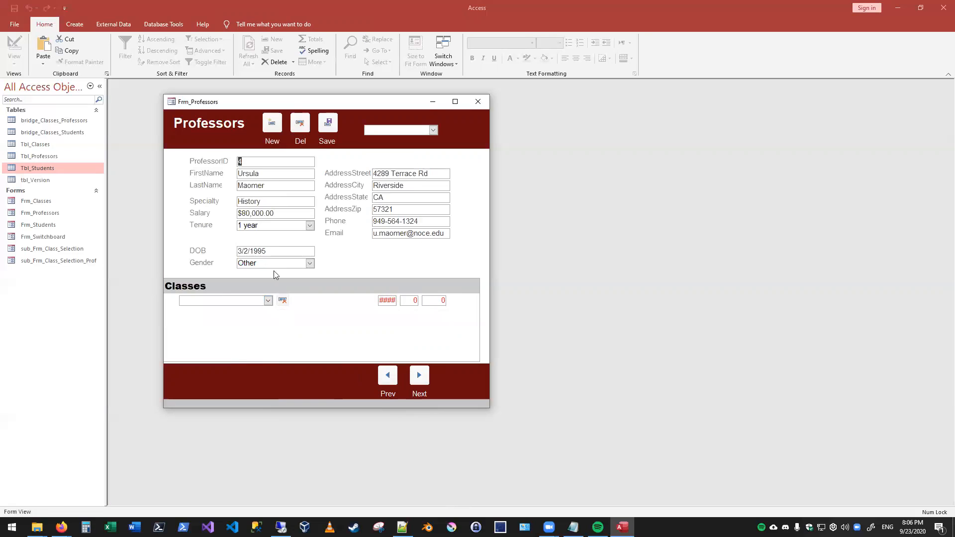
click(267, 301)
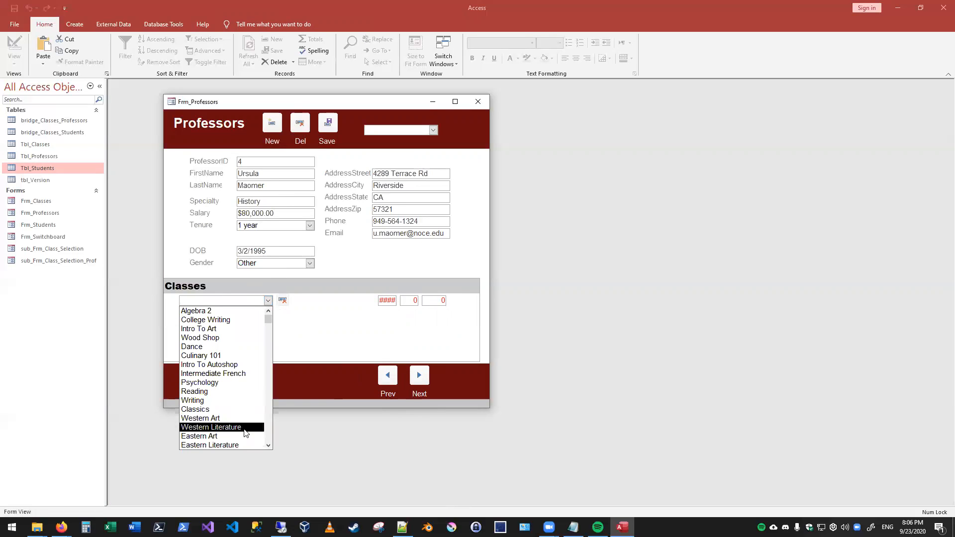
scroll(244, 437, down, 6)
scroll(244, 428, up, 2)
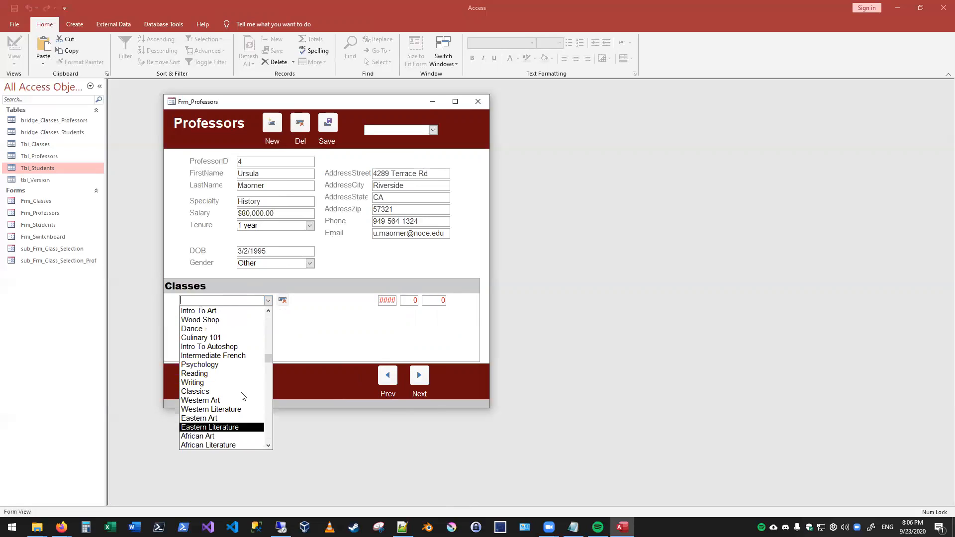
click(317, 343)
click(420, 376)
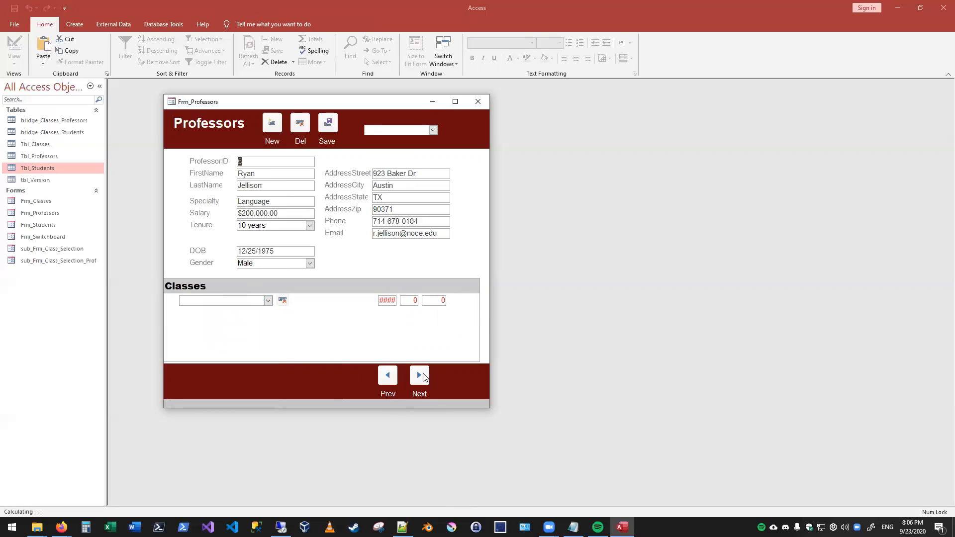
click(268, 302)
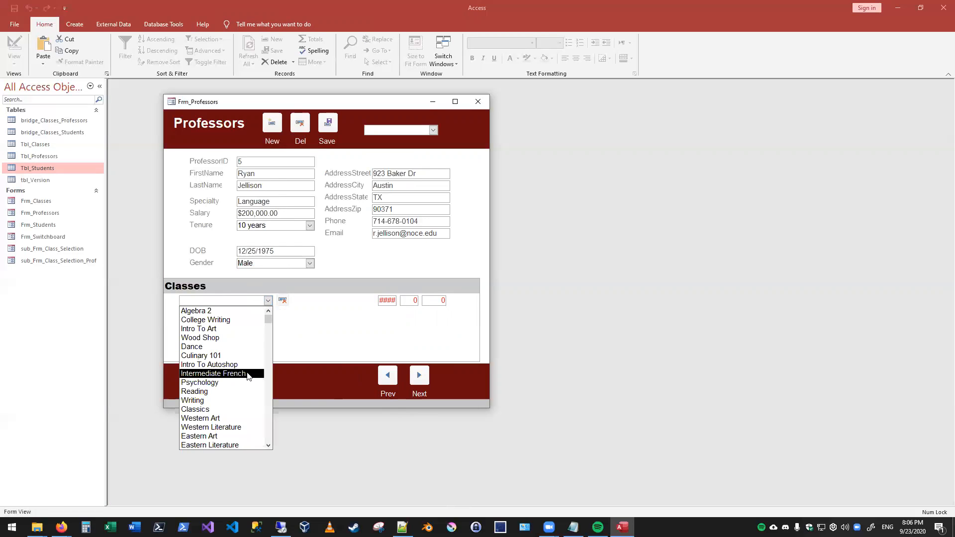
scroll(246, 413, down, 1)
scroll(247, 412, down, 5)
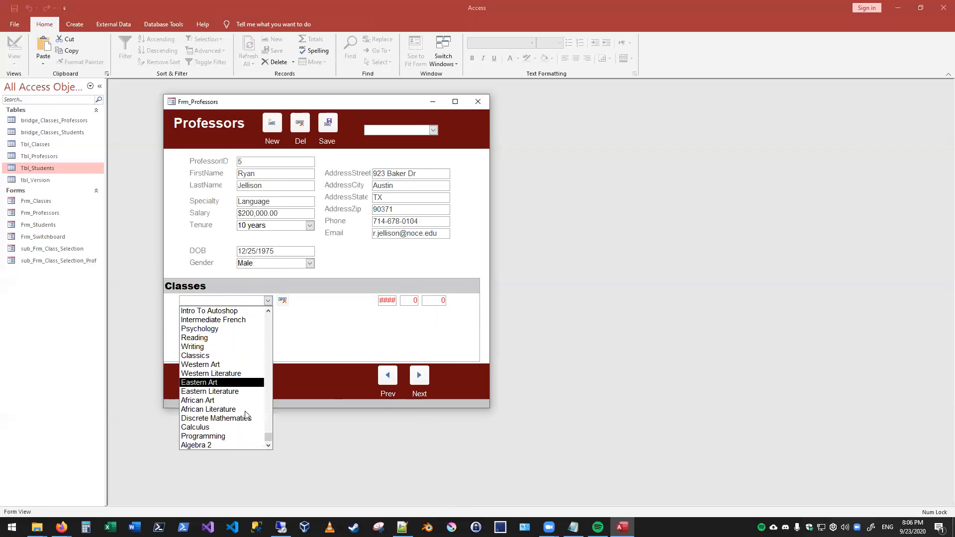
click(346, 347)
- Advance to ProfessorID 7, the P.E. professor, and assign the Dance class
click(417, 374)
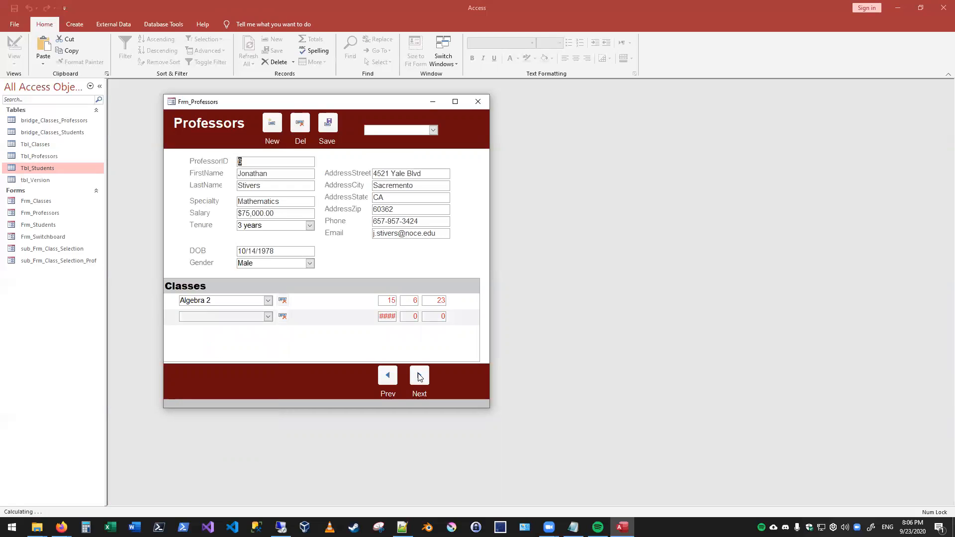
click(418, 376)
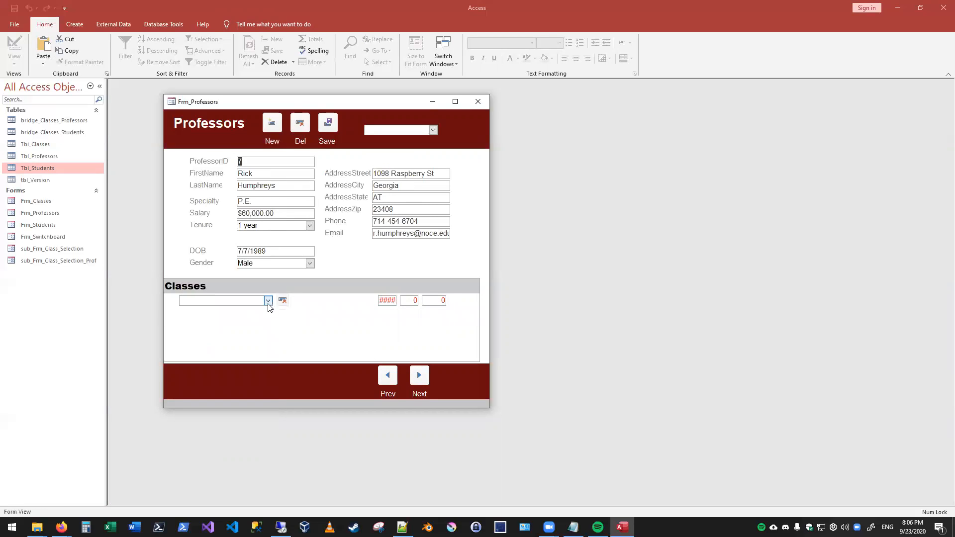
click(267, 301)
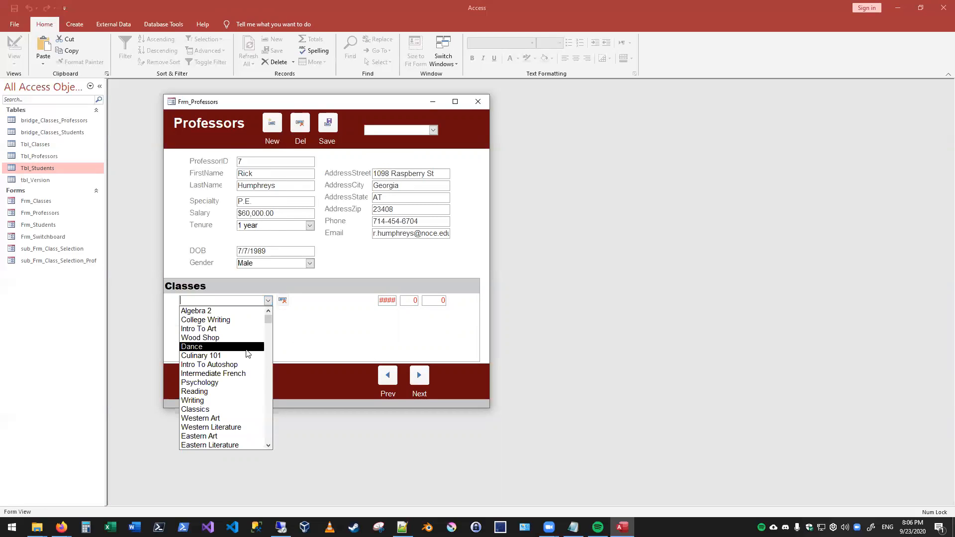
scroll(240, 341, down, 4)
click(219, 313)
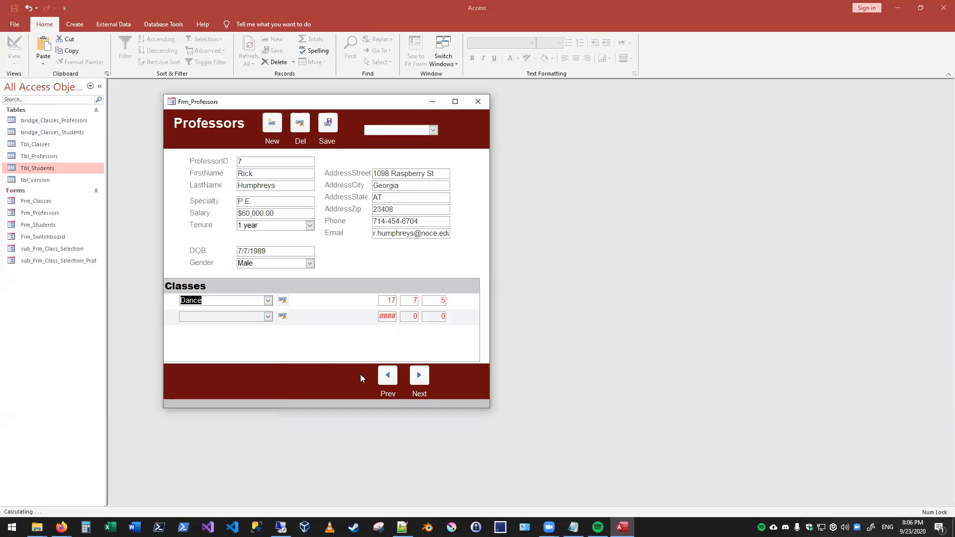
- Check the class list for options suiting ProfessorID 8 and ProfessorID 1, without assigning any
click(419, 375)
click(267, 301)
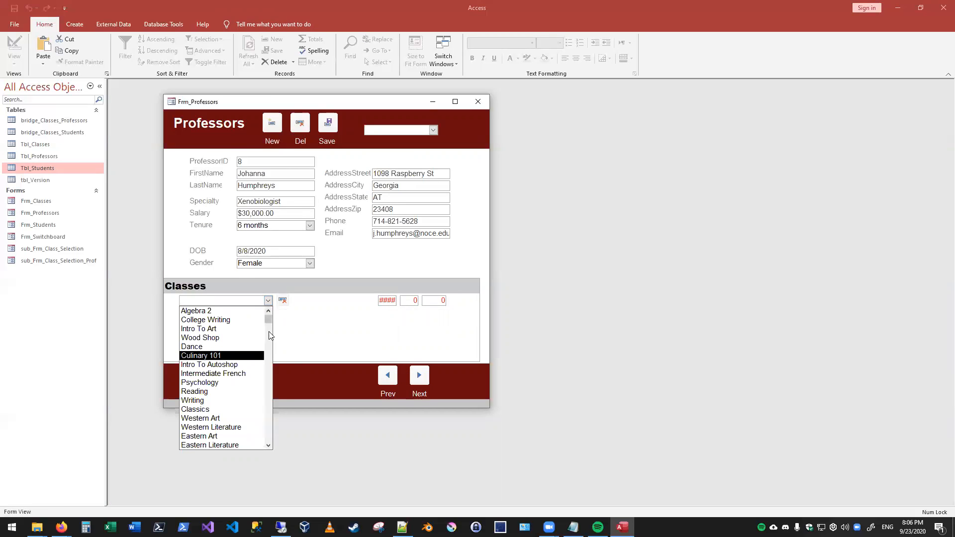
click(320, 346)
click(387, 377)
click(387, 377)
click(387, 377)
click(387, 377)
click(387, 377)
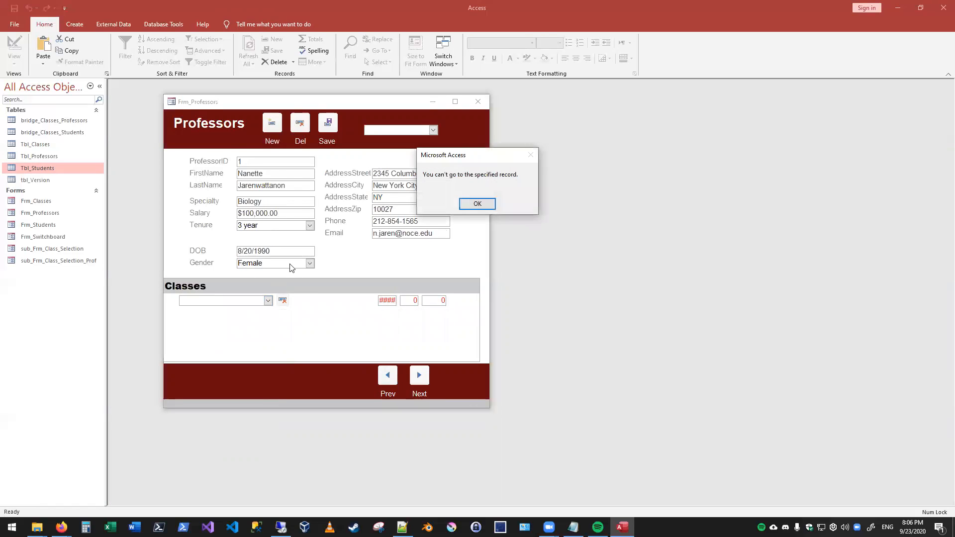
click(481, 202)
click(267, 301)
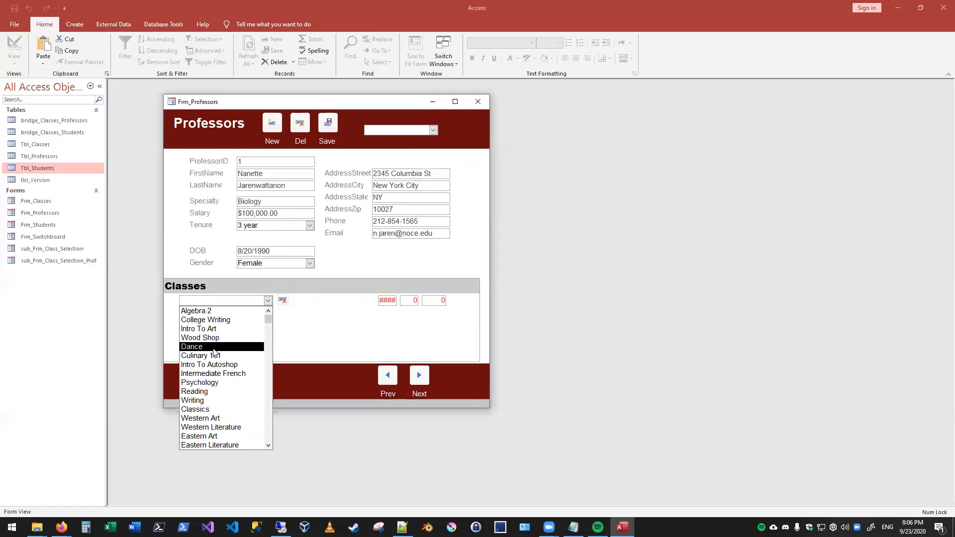
- Step forward through the professor records to ProfessorID 8 and close the Professors form
click(419, 375)
click(420, 376)
click(421, 376)
click(419, 375)
click(419, 375)
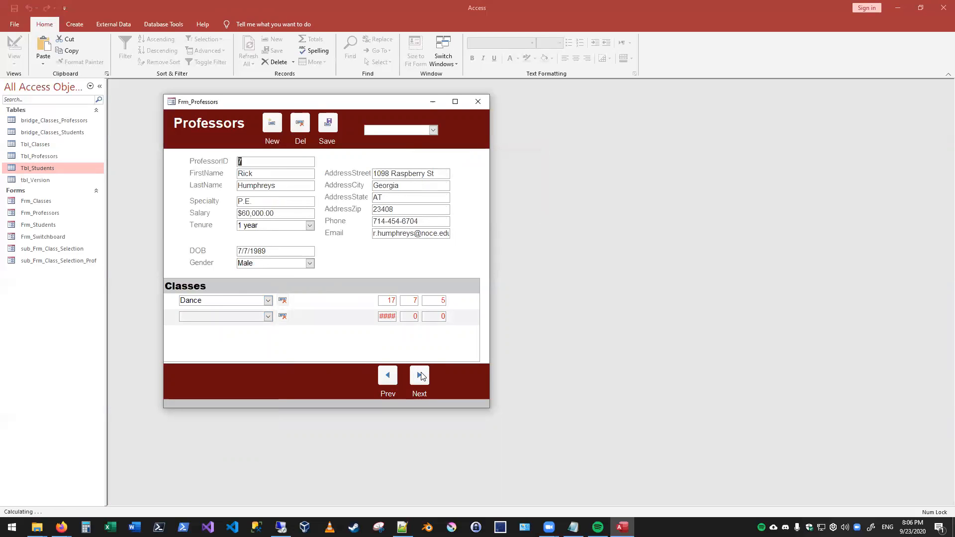
click(420, 375)
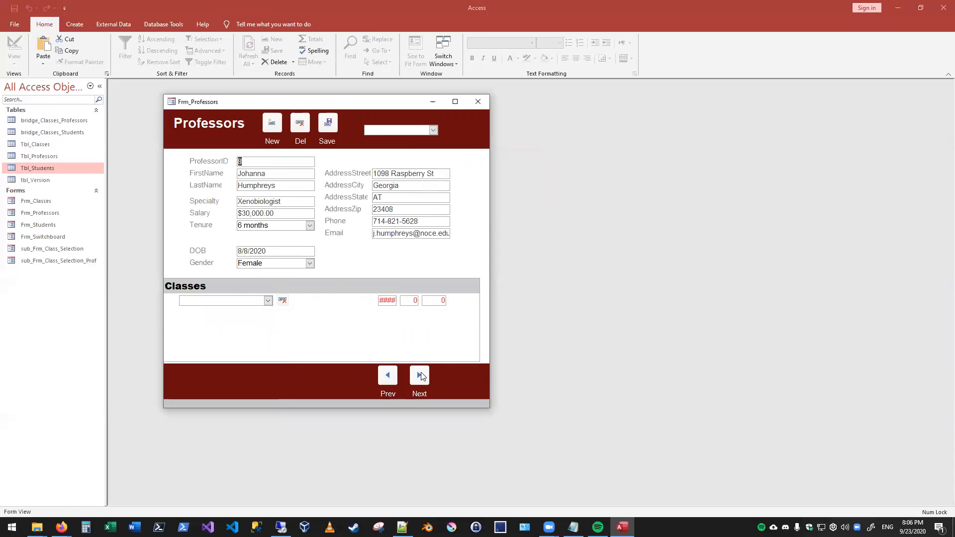
click(476, 102)
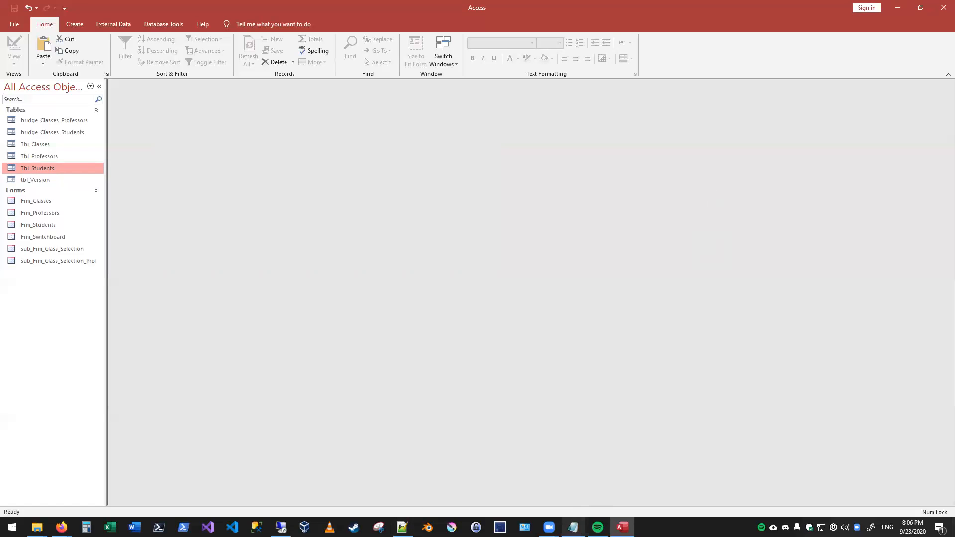
click(573, 527)
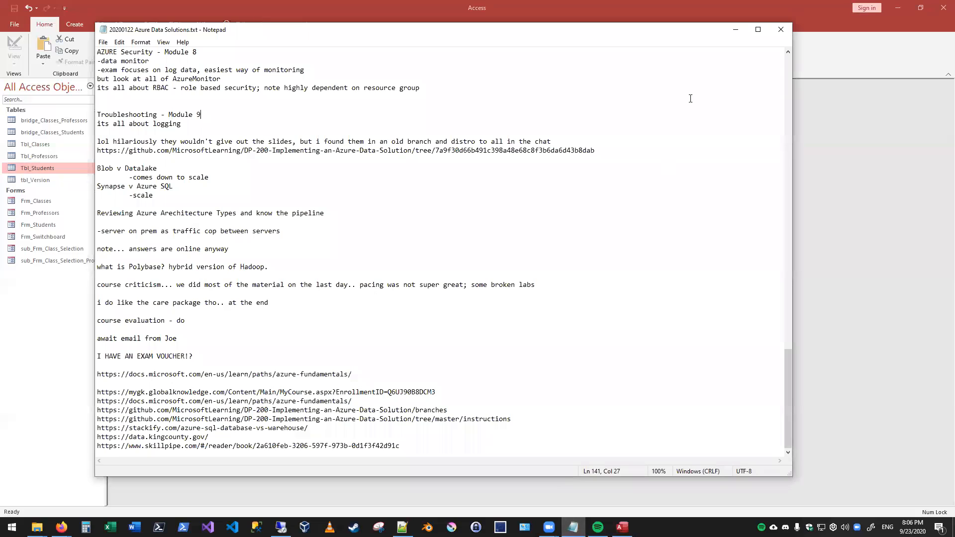
click(735, 29)
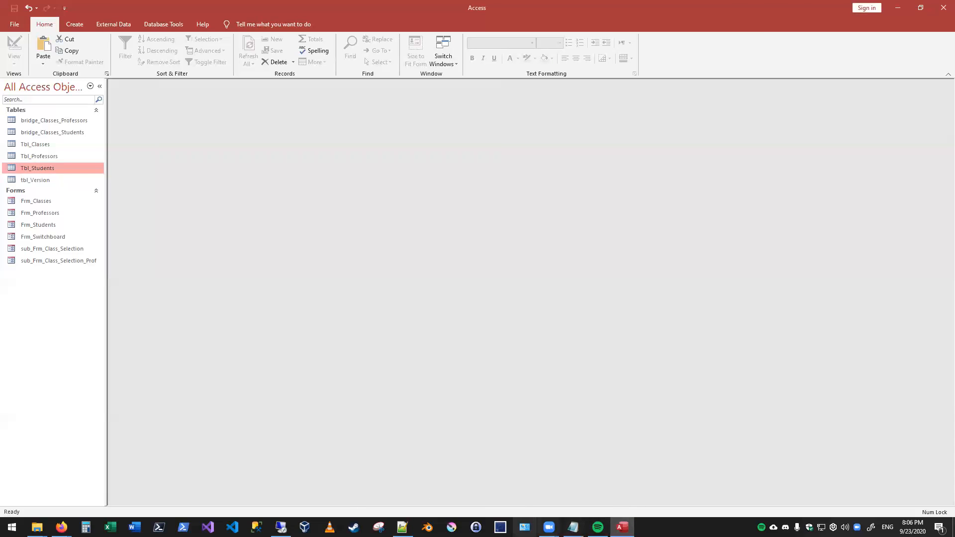
mouse_move(402, 527)
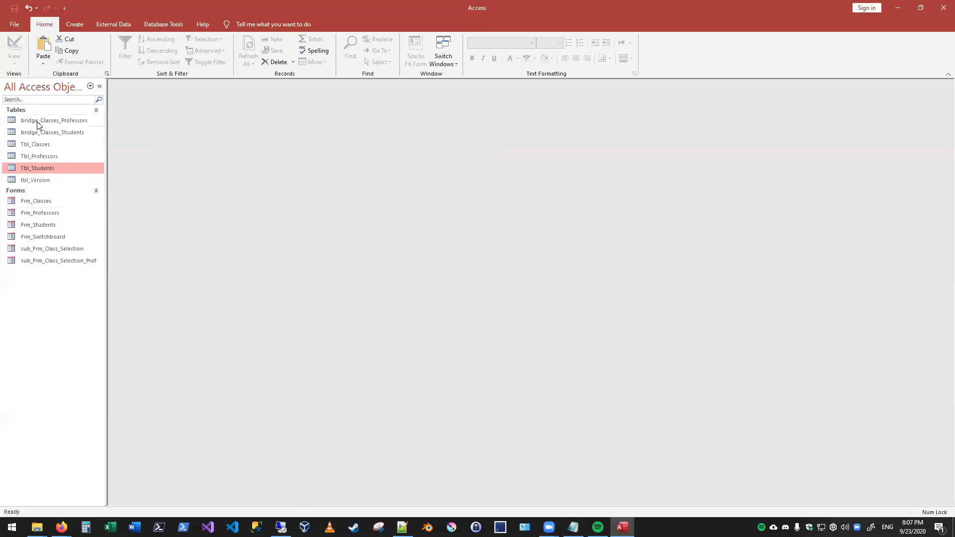
- Open the database's Relationships diagram to view how the professor, class, student, and bridge tables are linked
click(113, 24)
click(146, 25)
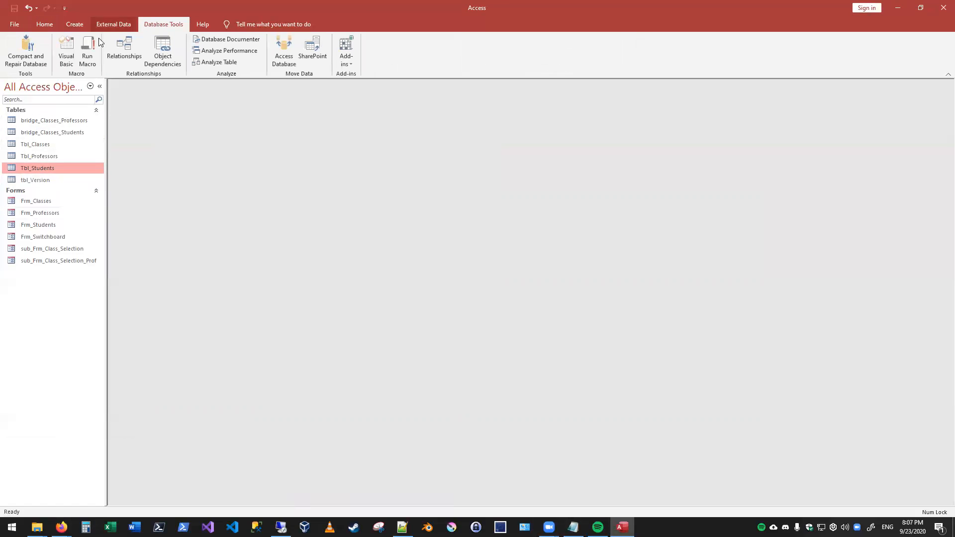
click(127, 47)
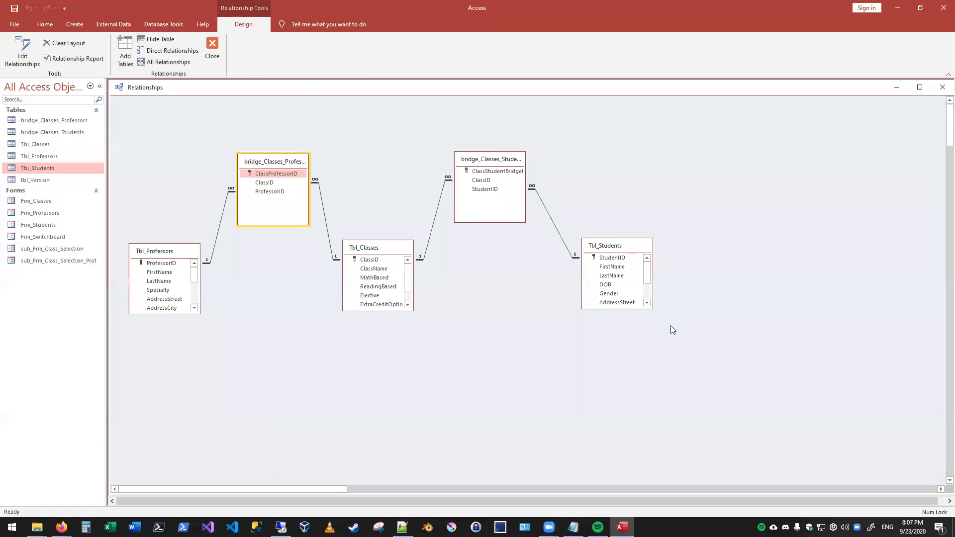
- Highlight the linked tables in the Relationships diagram to trace how Tbl_Professors connects to Tbl_Students
drag(116, 230, 217, 338)
drag(564, 220, 679, 377)
drag(138, 134, 734, 375)
click(733, 377)
- Switch to Notepad with a new blank note over the diagram and enter the heading "Your assigned HW:"
right_click(573, 527)
click(555, 476)
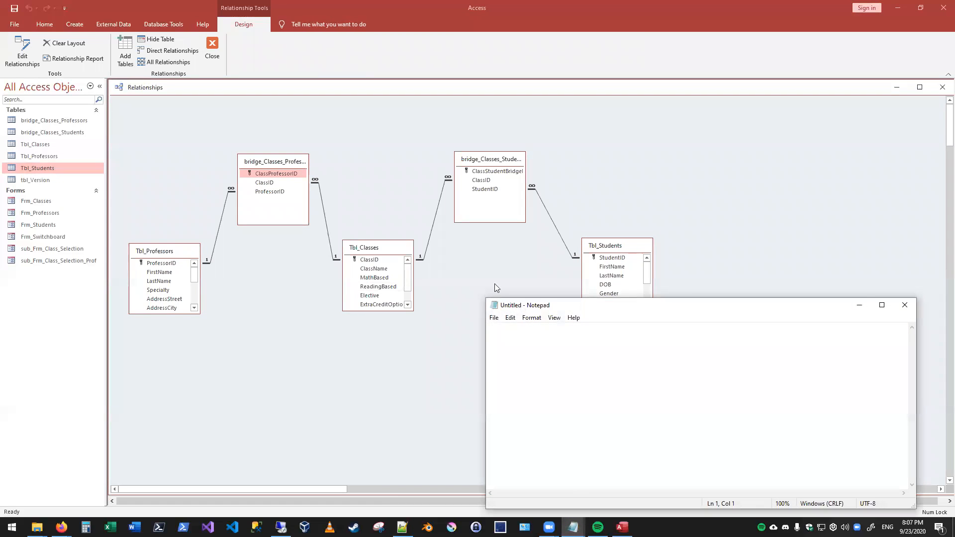
drag(497, 305, 348, 207)
text(Your assigned HW:)
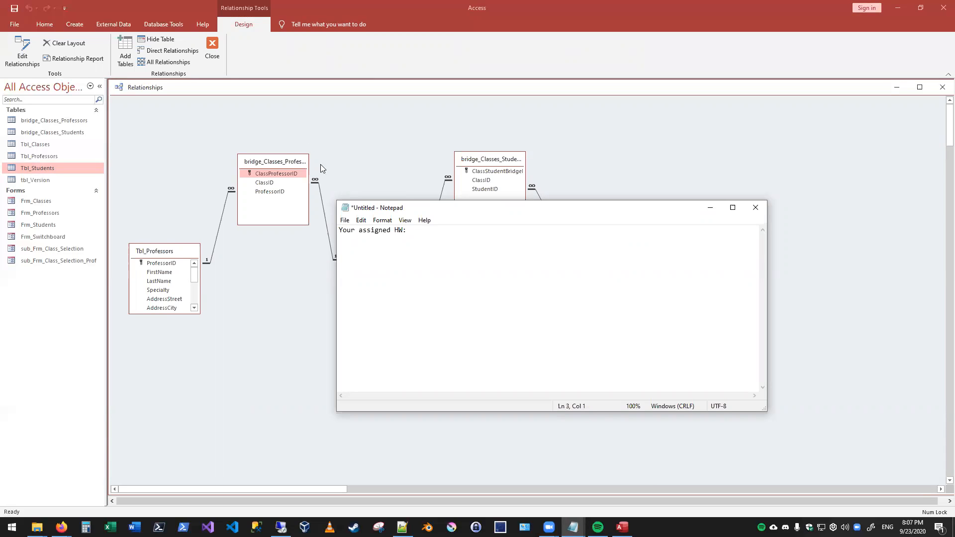
- Make the Relationships diagram a smaller floating window and place the note beside it so both are visible
drag(151, 88, 213, 123)
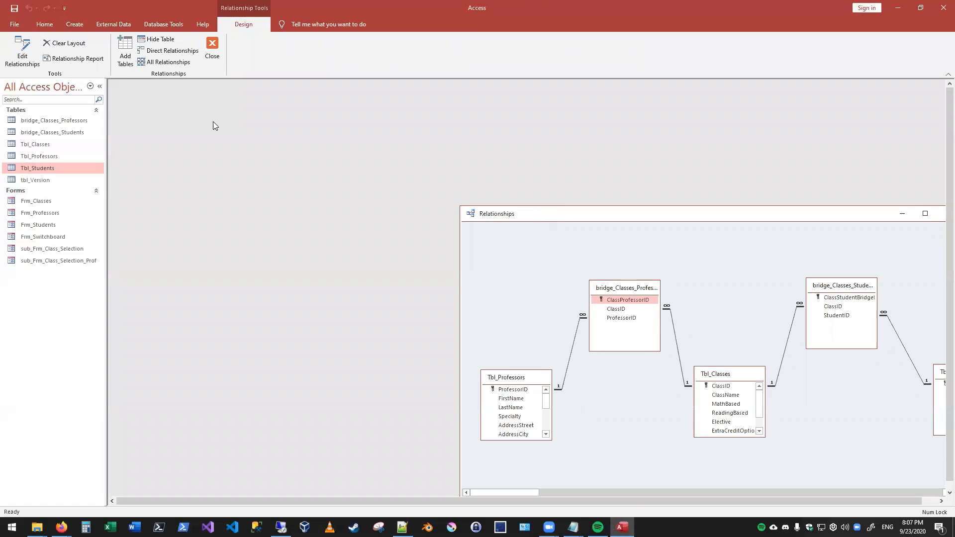
mouse_move(573, 527)
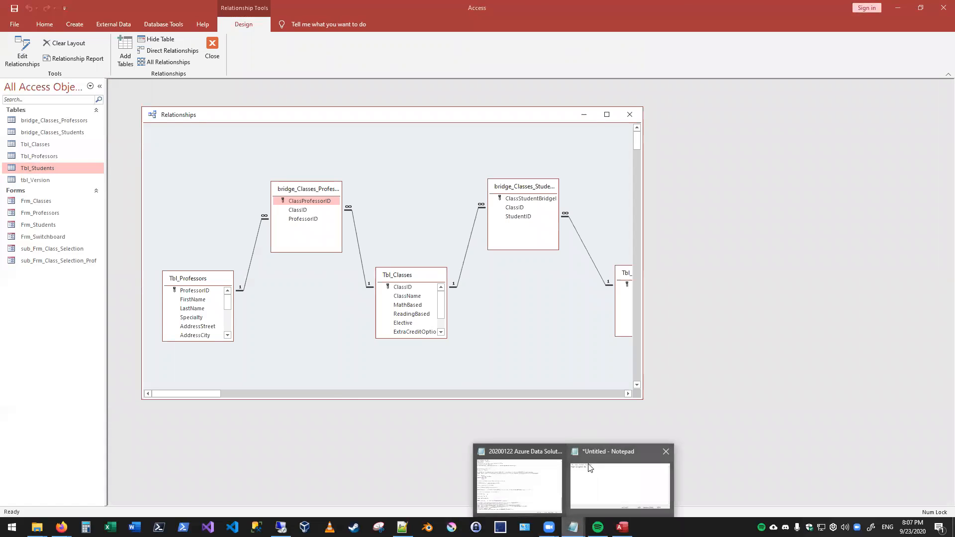
click(598, 480)
drag(401, 208, 527, 272)
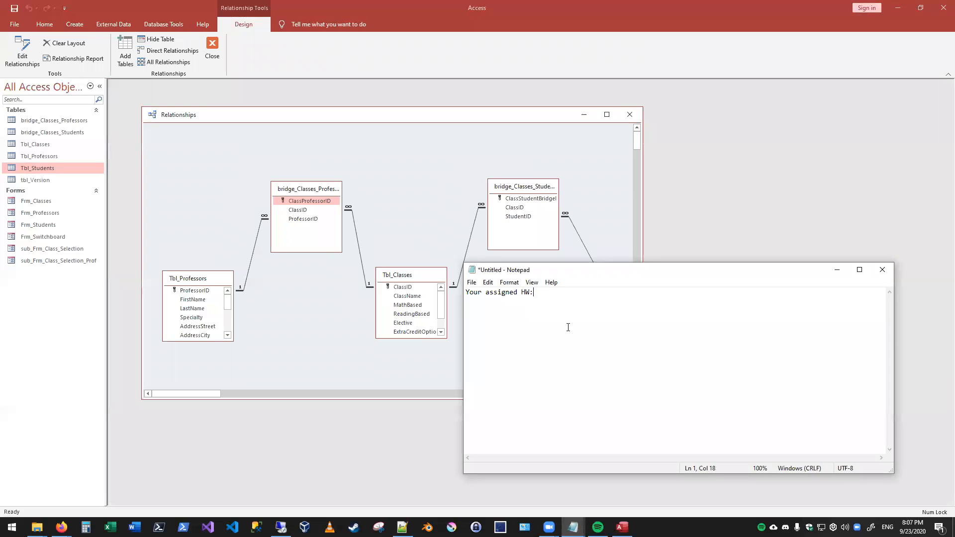
- Add the heading "Next Lesson:" below the homework heading, followed by the line "More complex querying"
key(Return)
text(Next Lesson:)
key(Return)
key(Return)
text(More complkex)
key(BackSpace)
key(BackSpace)
key(BackSpace)
text(ex querying)
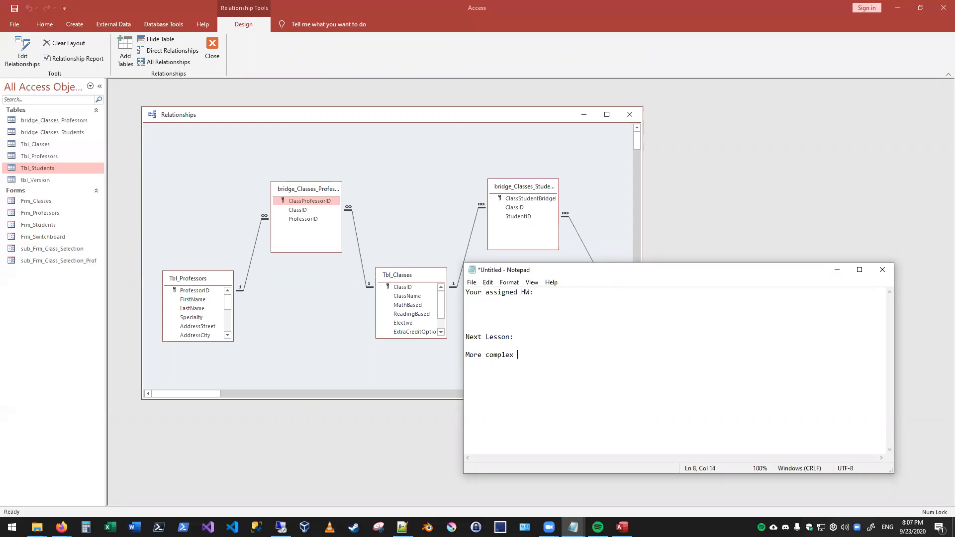
- Add the line "Answering the question of what students belong to which professor." to the Next Lesson section
key(Return)
key(Return)
text(Answering the question)
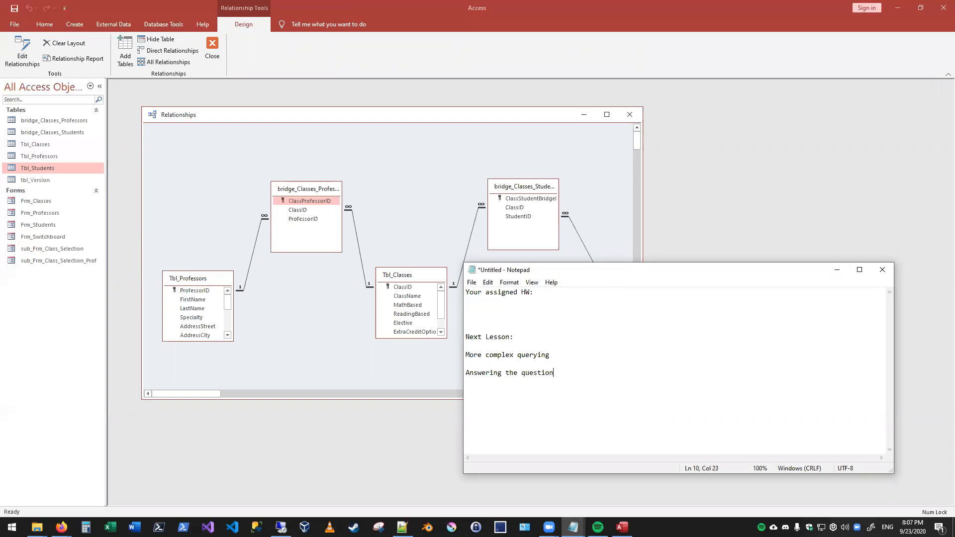
text( of what students belong to which professor.)
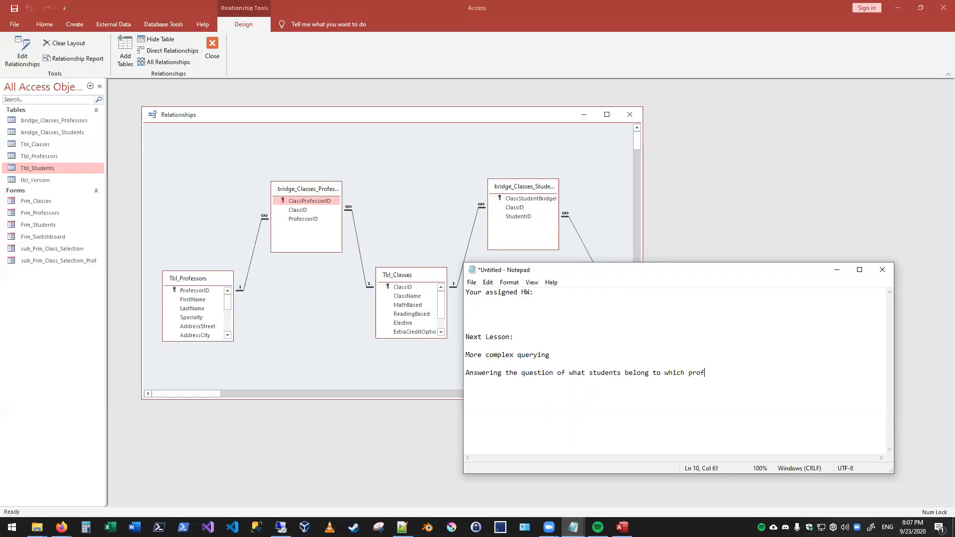
- Add the line "We will join 5 tables" directly below the question about students and professors
key(Return)
text(we will join j5 tables)
key(Left)
key(Left)
key(Left)
key(Left)
key(Left)
key(Left)
key(Left)
key(BackSpace)
key(Home)
key(Delete)
text(W)
key(Up)
key(Up)
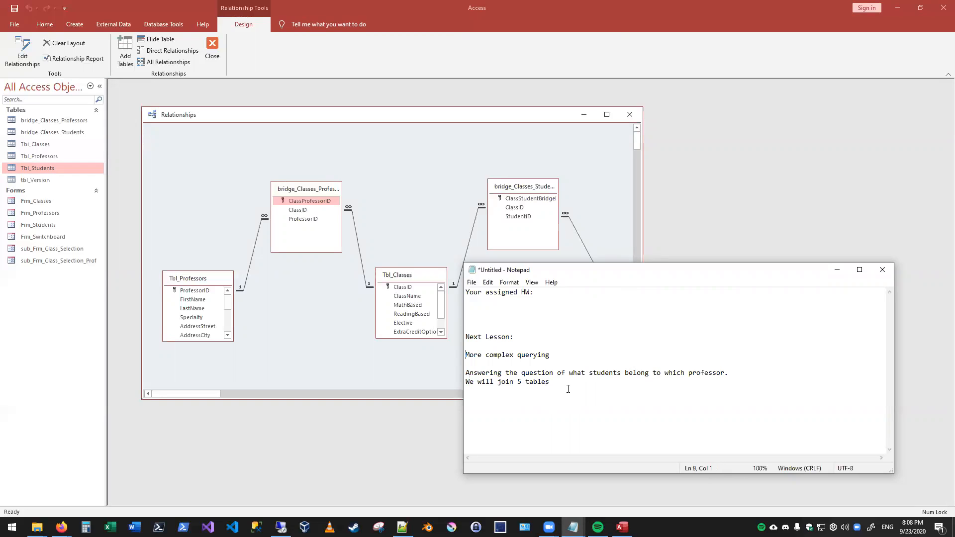
- Move the note aside, widen the Relationships window to include Tbl_Students, and select all five linked tables
drag(537, 270, 608, 402)
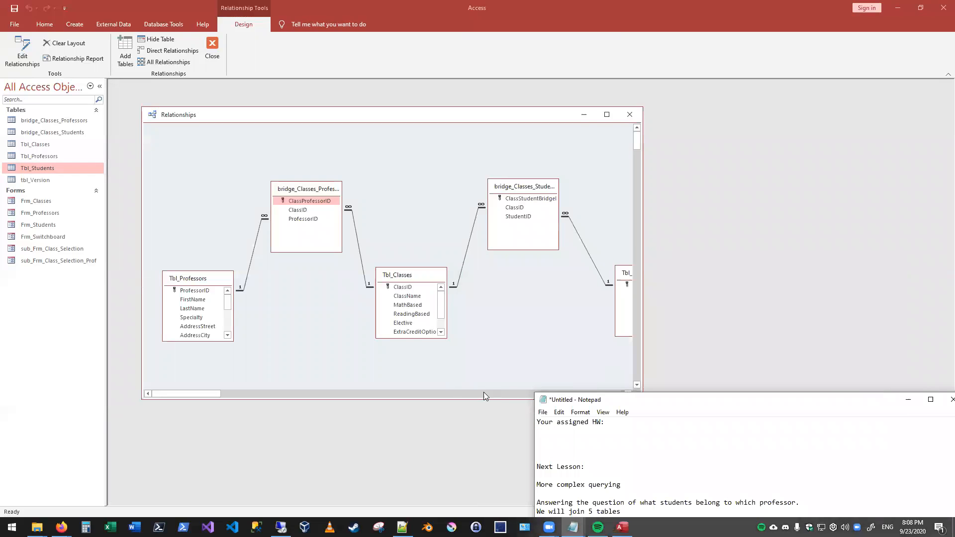
click(643, 185)
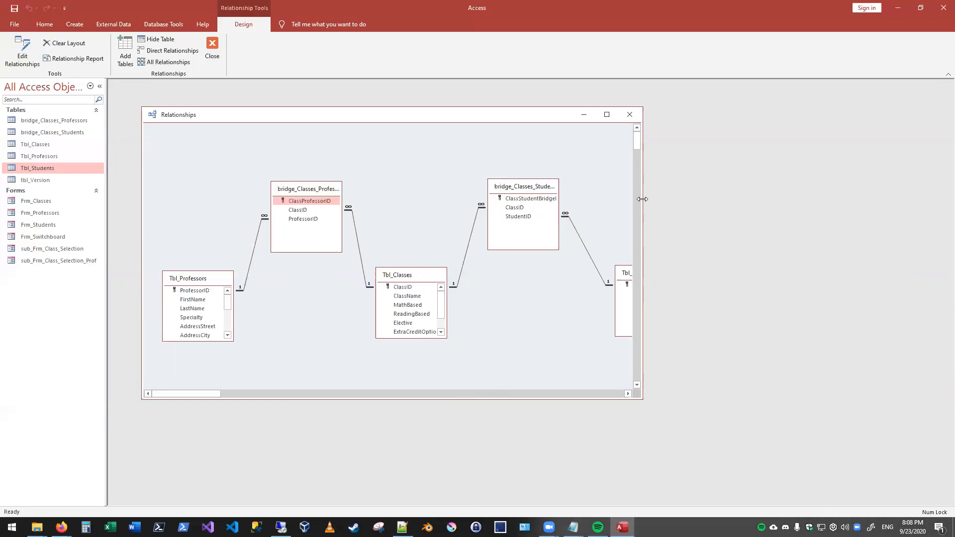
drag(642, 199, 810, 199)
drag(395, 161, 684, 343)
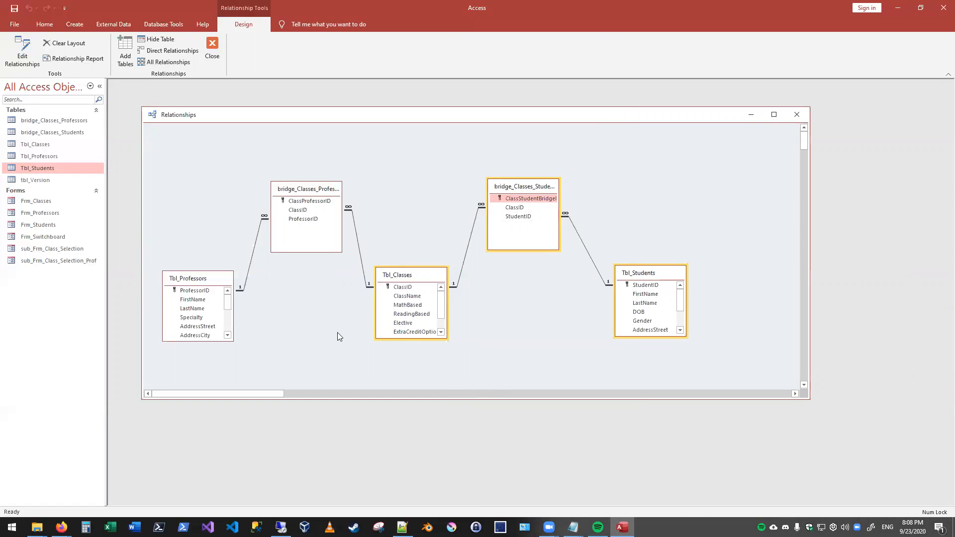
drag(153, 131, 743, 357)
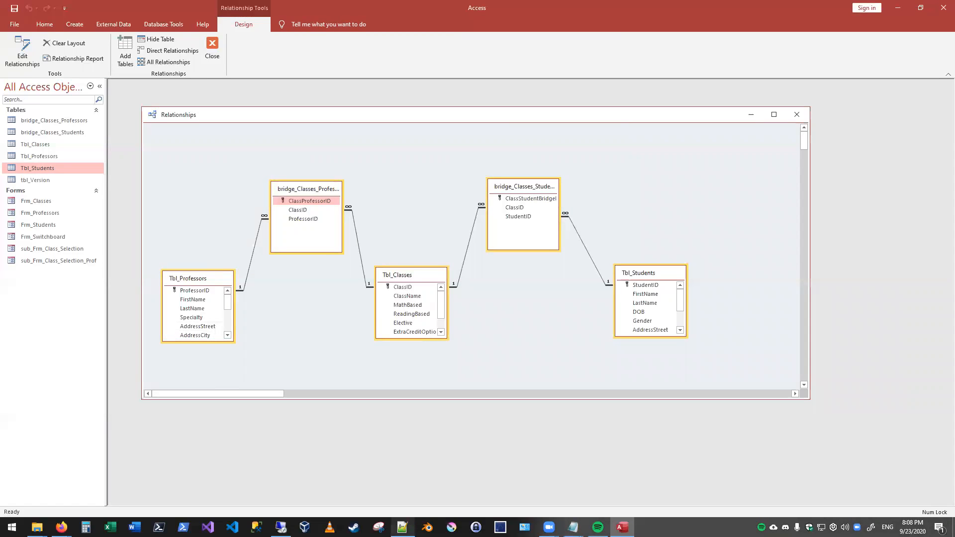
- Bring the note back over the diagram and end the "We will join 5 tables" line with an exclamation mark
mouse_move(573, 527)
click(612, 477)
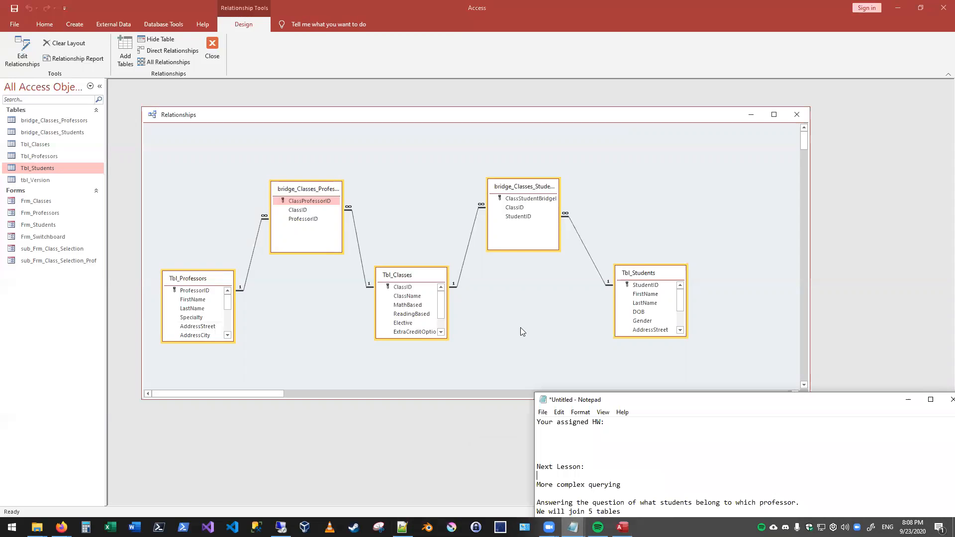
drag(631, 401, 441, 179)
click(486, 306)
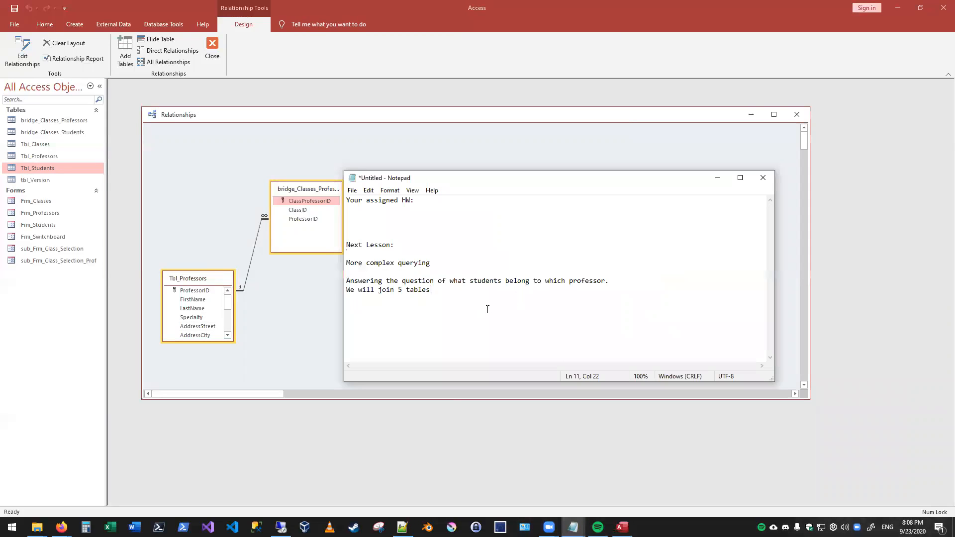
text(!)
- Insert blank lines above the homework heading and enter the heading "Demo:" at the start of the note
key(Up)
click(384, 205)
key(Up)
key(Return)
key(Return)
key(Return)
key(Up)
key(Up)
key(Up)
text(Demo:)
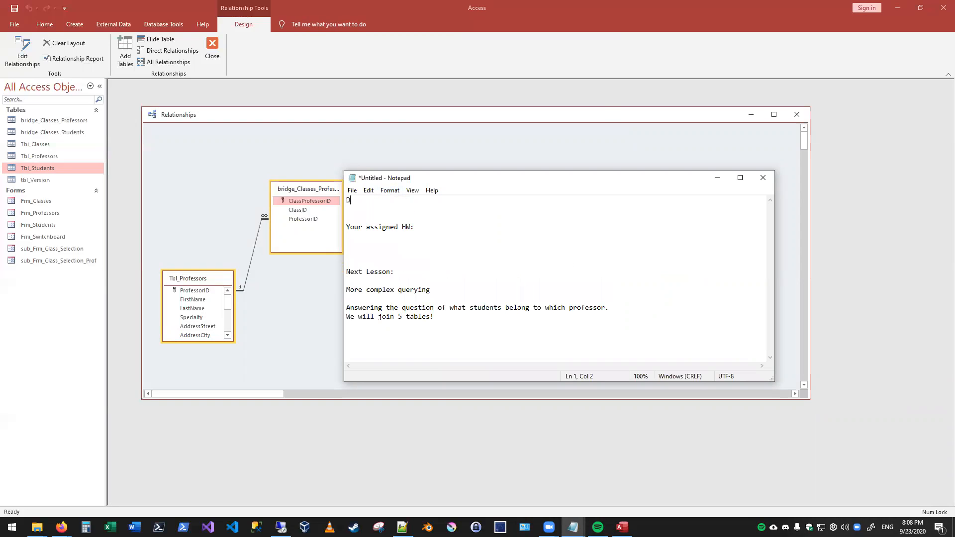
- Add the line "complcicated query, not assigned as HW" under the Demo heading
key(Return)
key(Return)
text(complcicated query, not assigned as HW)
- Indent the lines under the Next Lesson heading by one tab
key(Down)
key(Down)
key(Down)
key(Down)
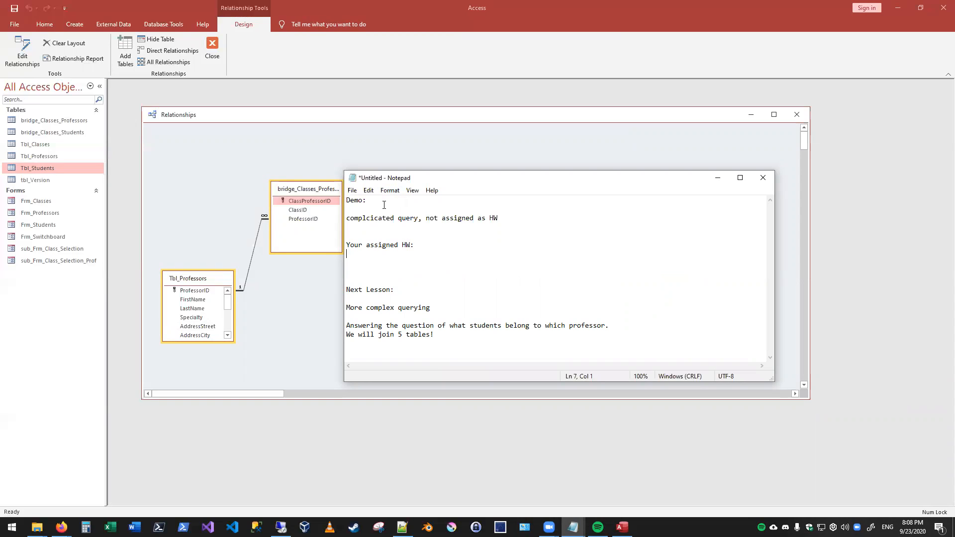
key(Down)
key(Down)
key(Down)
key(Down)
key(Tab)
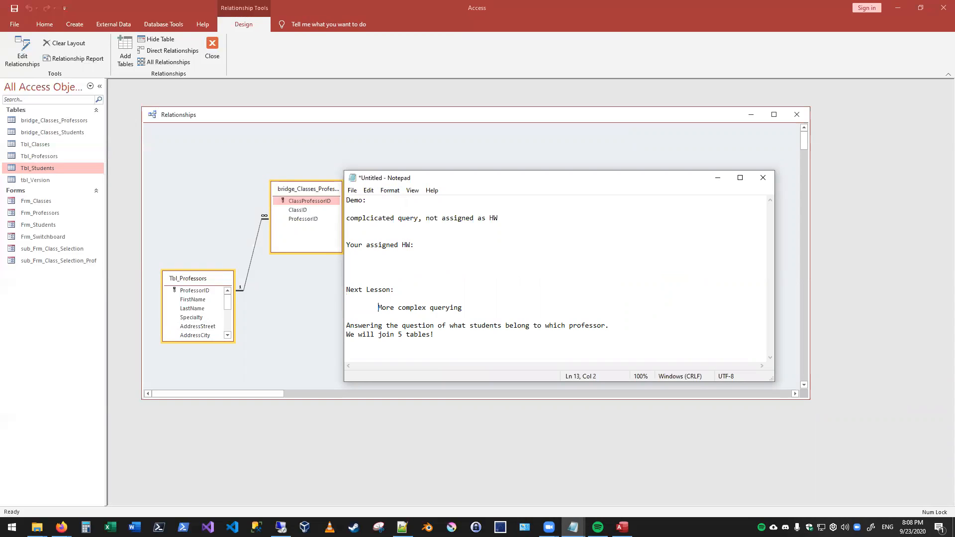
key(Tab)
key(Left)
key(Down)
key(Tab)
- Indent the line under Demo by one tab and place the cursor on the indented line under "Your assigned HW:"
key(Up)
key(Up)
key(Up)
key(Up)
key(Up)
key(Up)
key(Up)
key(Up)
key(Up)
key(Tab)
key(Down)
key(Down)
key(Down)
key(Down)
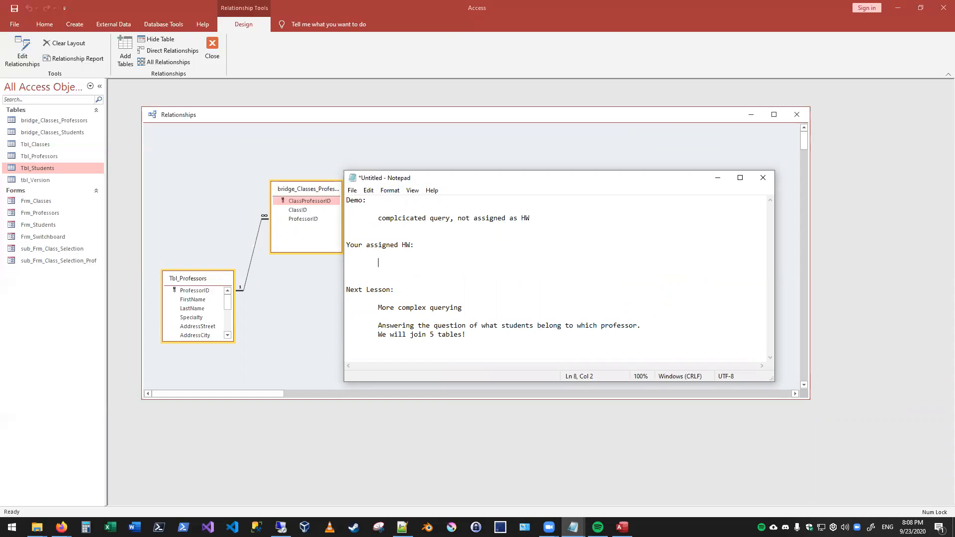
- List the homework requirements "Have at least 100 students" and "Have at least 30 classes" on indented lines
text(Have at least 100 students)
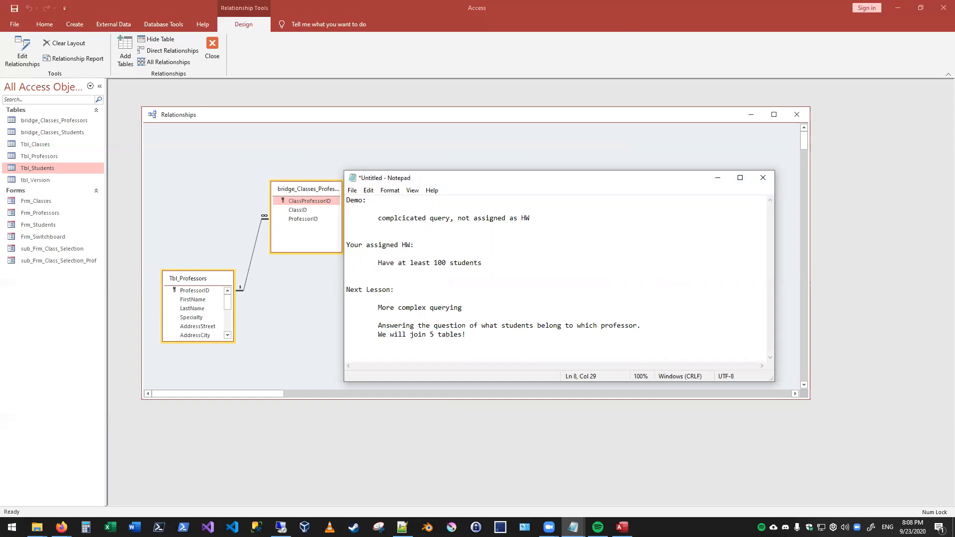
key(Return)
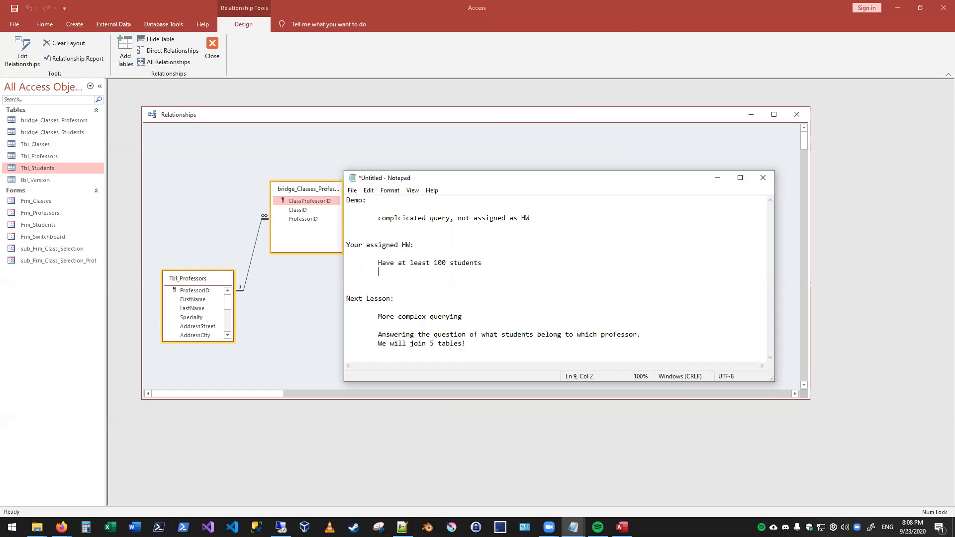
key(Tab)
text(Have at least 30 classes)
key(Return)
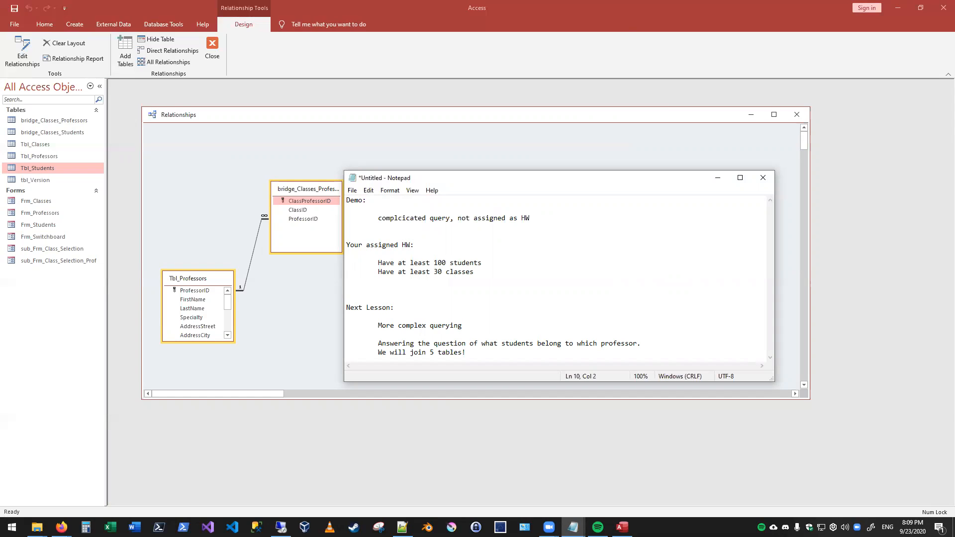
- Change the required number of classes to 40 and add the line "Make sure every professor teaches at least 1 class"
click(418, 272)
key(shift+Right)
text(4)
key(Down)
text(Make sure every professor teaches )
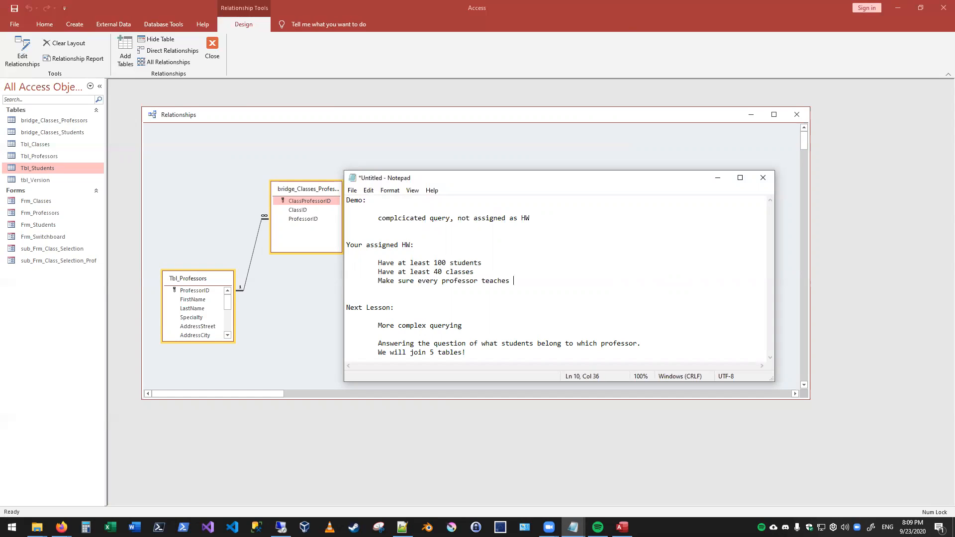
text(at least 1 class)
- Add the homework line "Make sure every class fits their specialty, you may need to add more professors"
key(Return)
text(Make sure every )
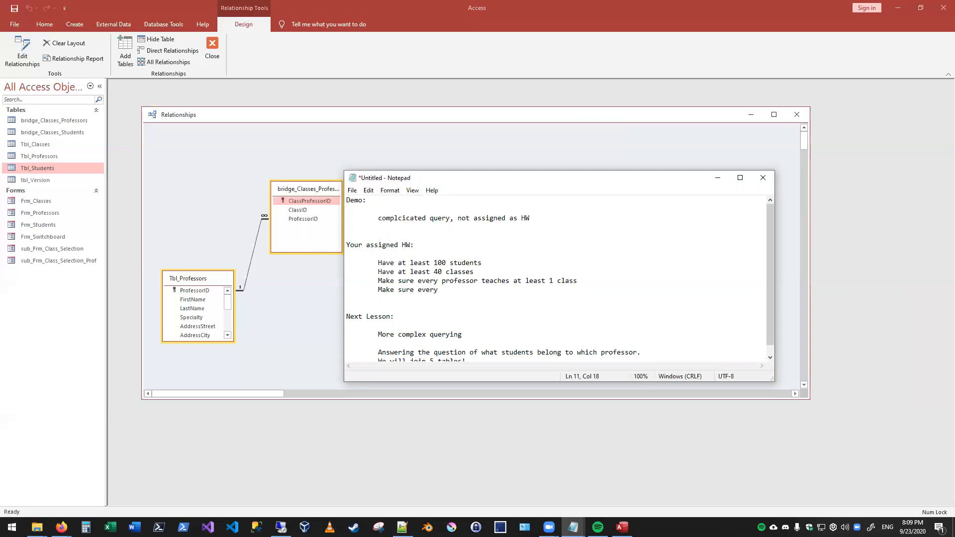
text(class fits their specialty, you may need to a)
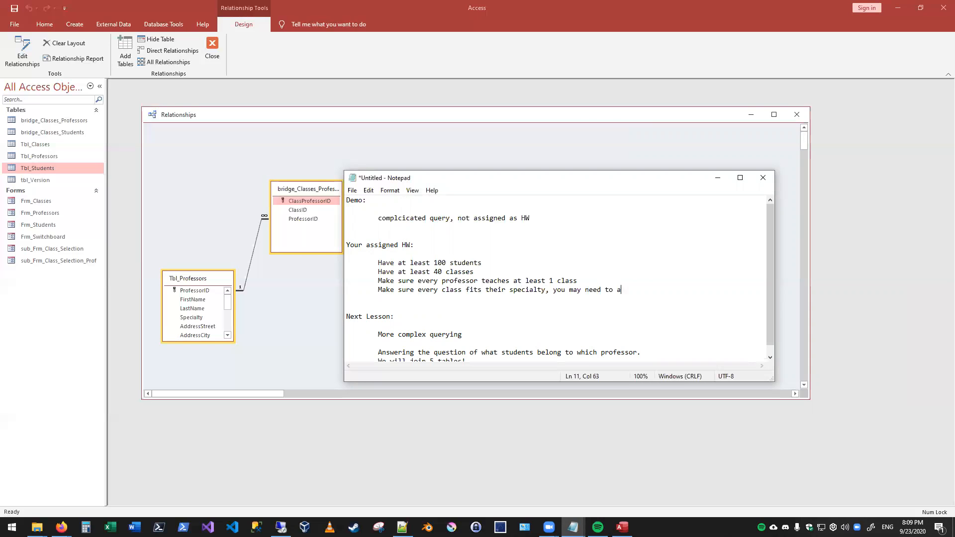
text(dd more professors)
- Insert the requirement "Have at least 20 professors" below the 40 classes line
key(Up)
key(Up)
key(Return)
text(Have )
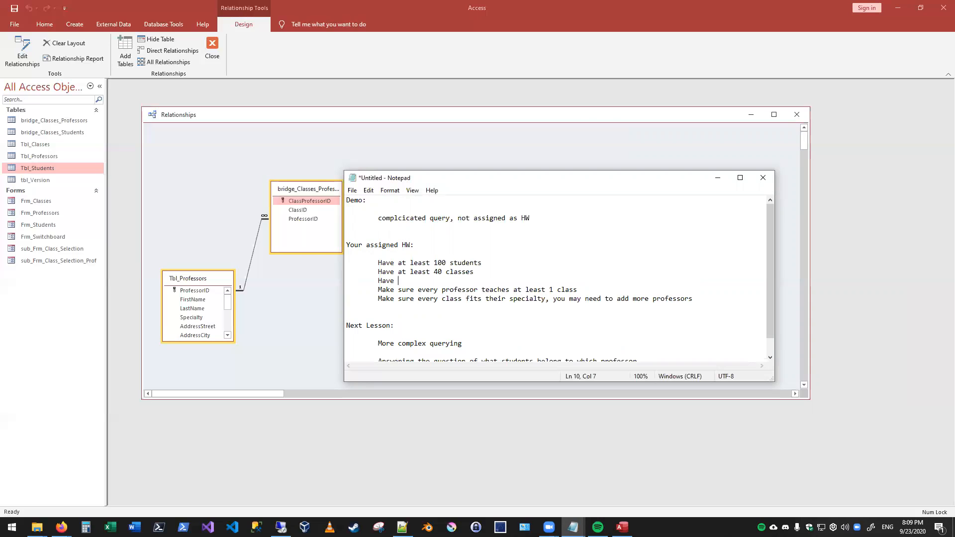
text(at least 20 professors)
- Insert "There must be more classes than professors" below the line on every professor teaching a class, and review the homework list
key(End)
key(Return)
key(Tab)
text(There must)
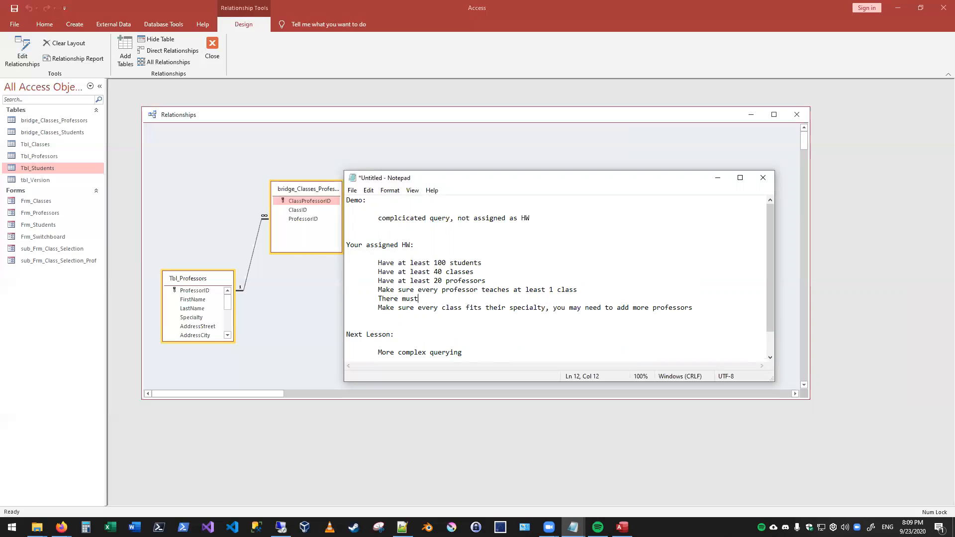
text( be more professors)
key(BackSpace)
key(BackSpace)
key(BackSpace)
key(BackSpace)
key(BackSpace)
key(BackSpace)
key(BackSpace)
key(BackSpace)
key(BackSpace)
key(BackSpace)
text(classes than professors)
key(End)
key(Right)
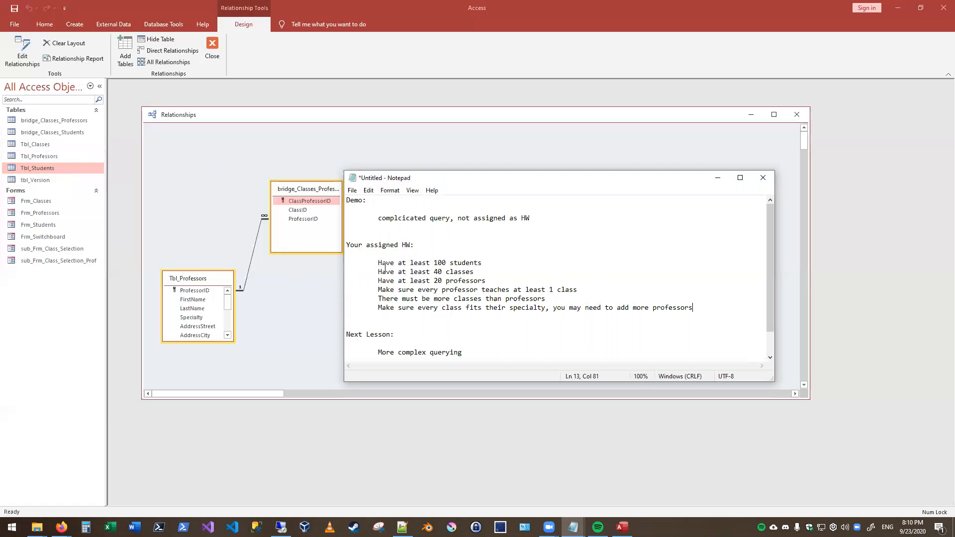
drag(378, 263, 695, 309)
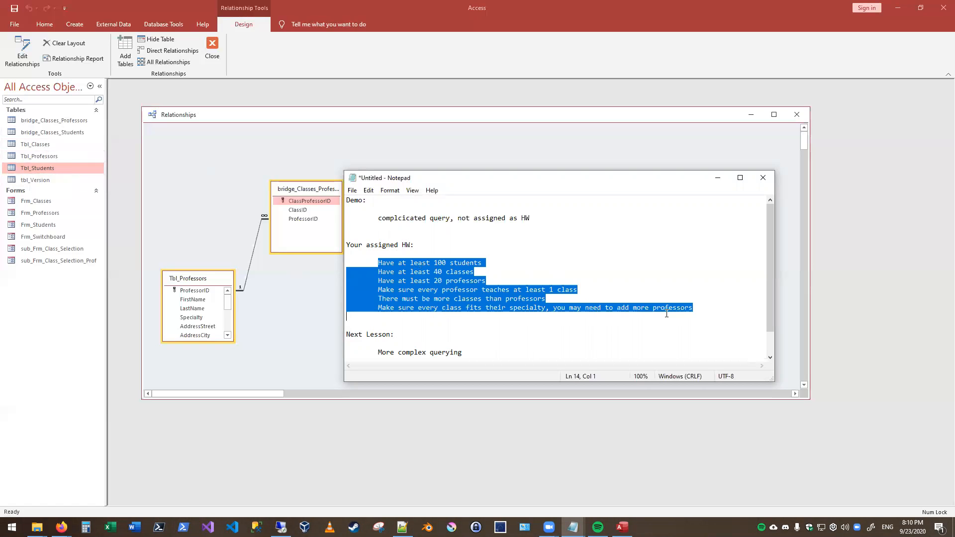
click(709, 306)
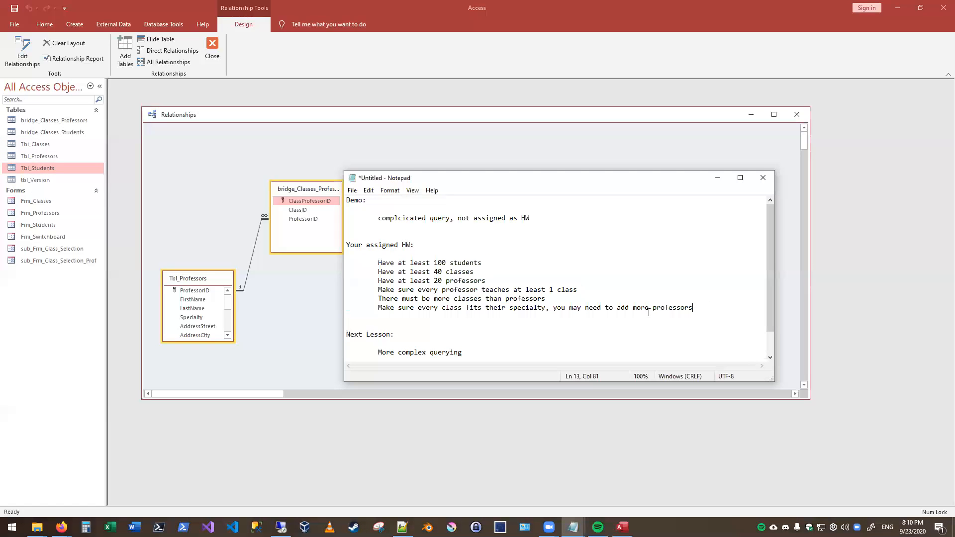
- Switch back to Access, open the Frm_Switchboard form, and launch the Classes form from it
double_click(37, 263)
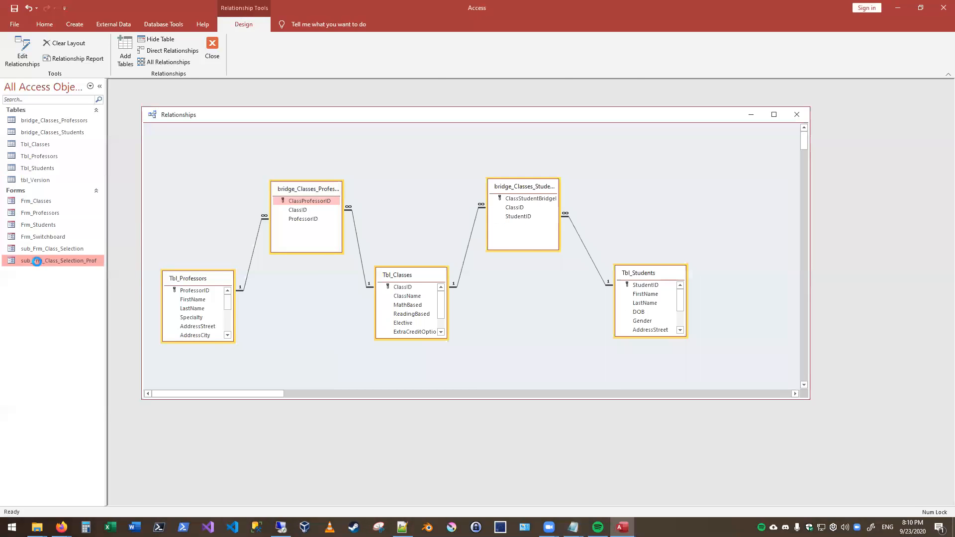
click(492, 130)
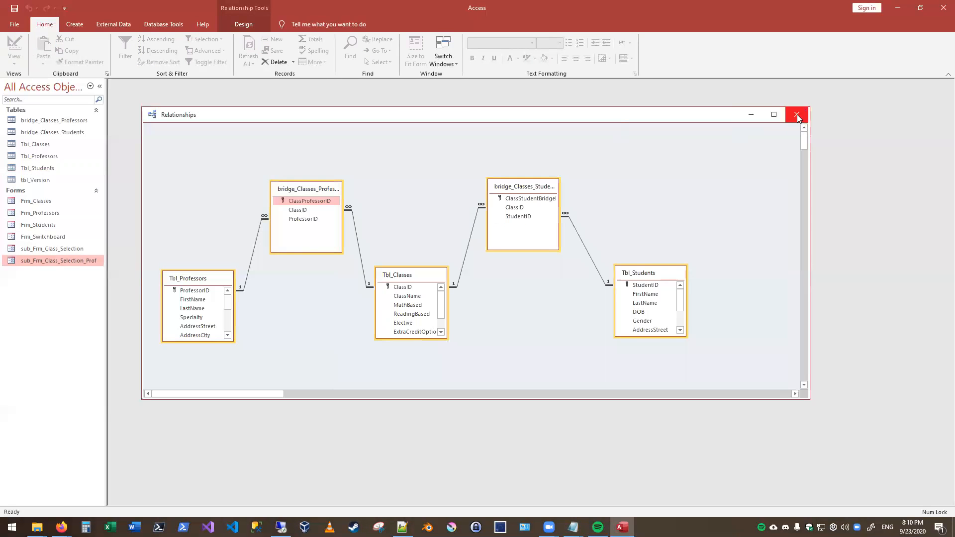
double_click(58, 238)
click(375, 201)
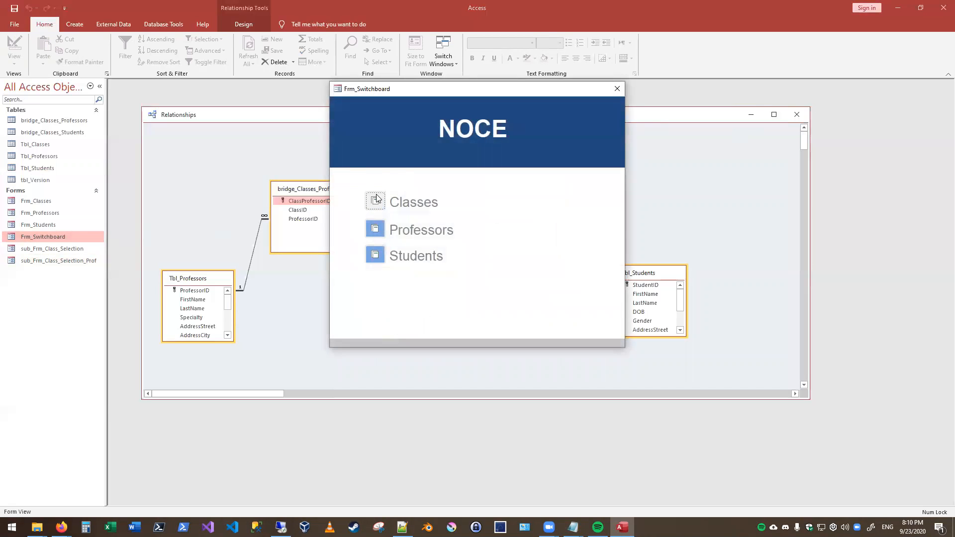
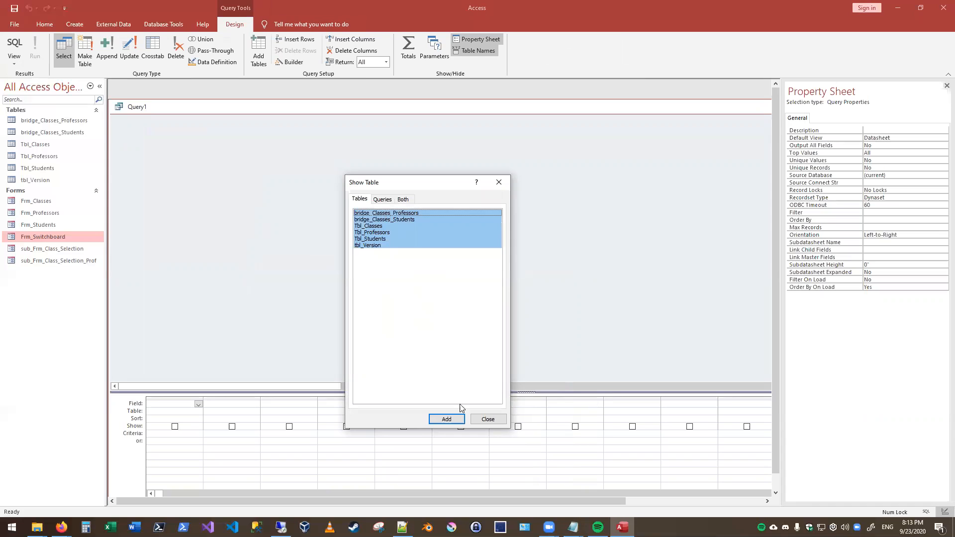
- Add all the tables to the new query and spread out the two bridge tables, Tbl_Classes and Tbl_Professors in the design area
click(487, 419)
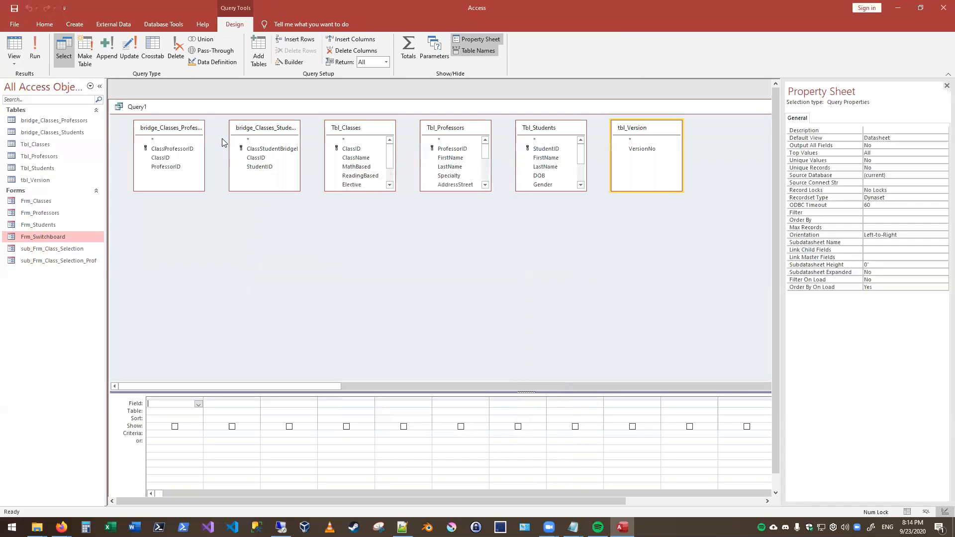
click(169, 130)
drag(169, 130, 369, 260)
drag(265, 128, 214, 145)
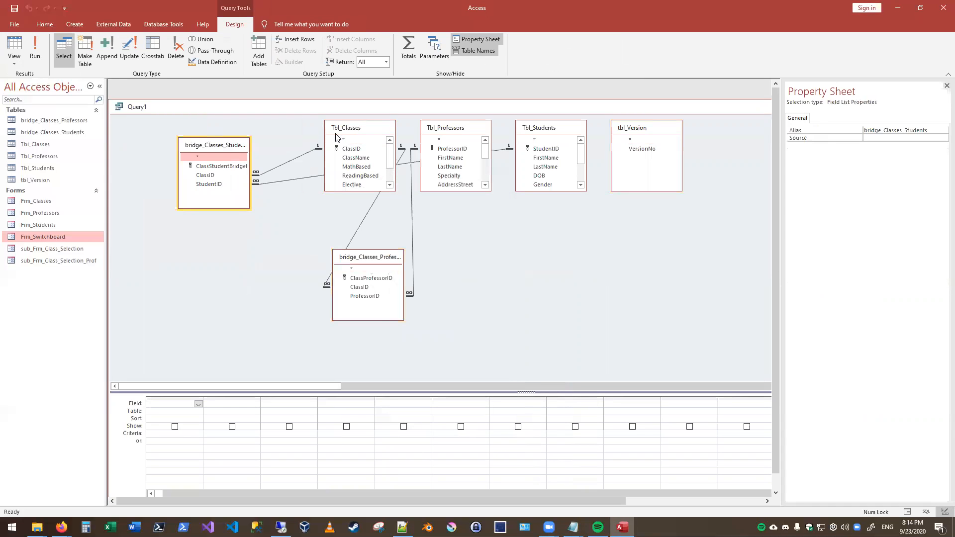
click(362, 129)
drag(363, 130, 228, 289)
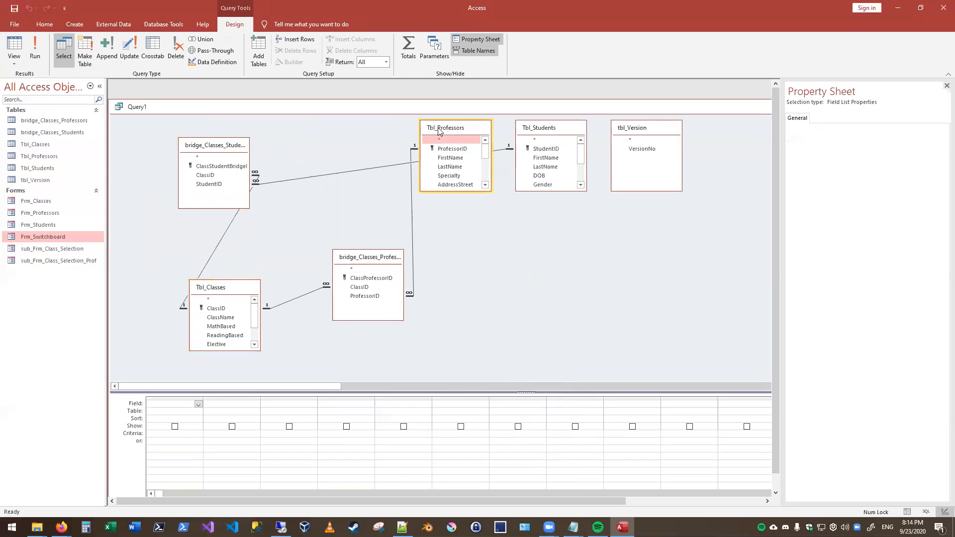
drag(439, 131, 516, 272)
- Remove the tbl_Version table from the query design
click(632, 130)
right_click(625, 130)
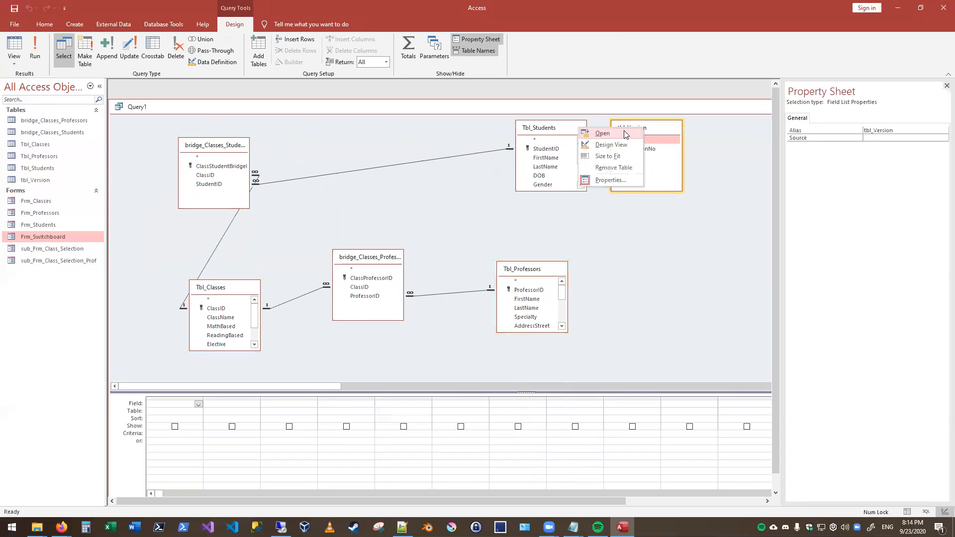
click(613, 168)
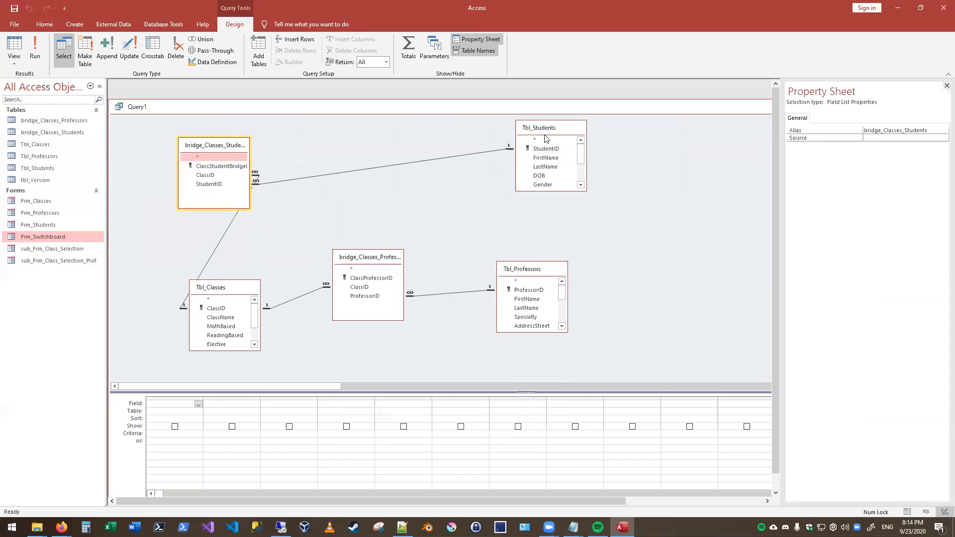
- Place Tbl_Professors and bridge_Classes_Professors side by side, with Tbl_Classes below and between the two bridge tables
drag(236, 149, 407, 149)
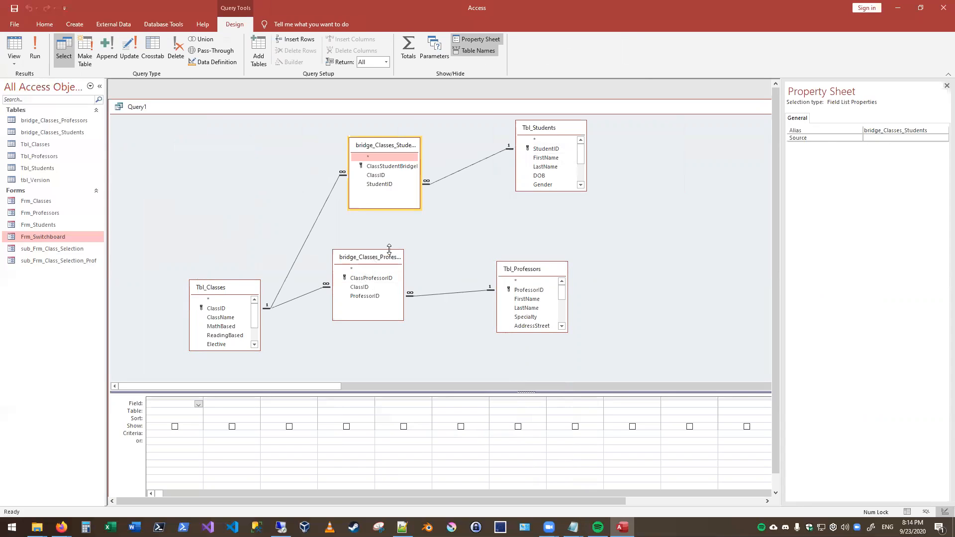
click(531, 273)
drag(530, 270, 158, 152)
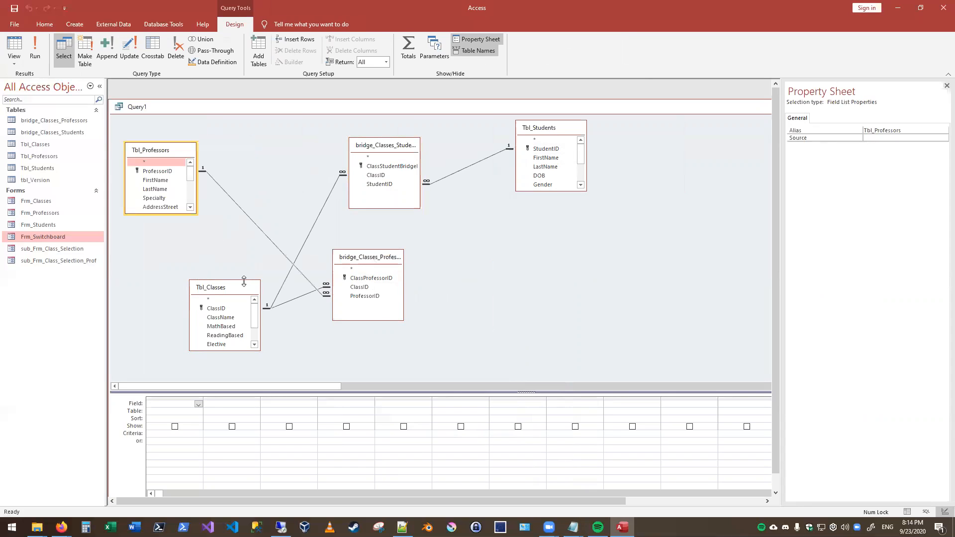
click(360, 257)
drag(360, 257, 251, 159)
drag(218, 287, 309, 262)
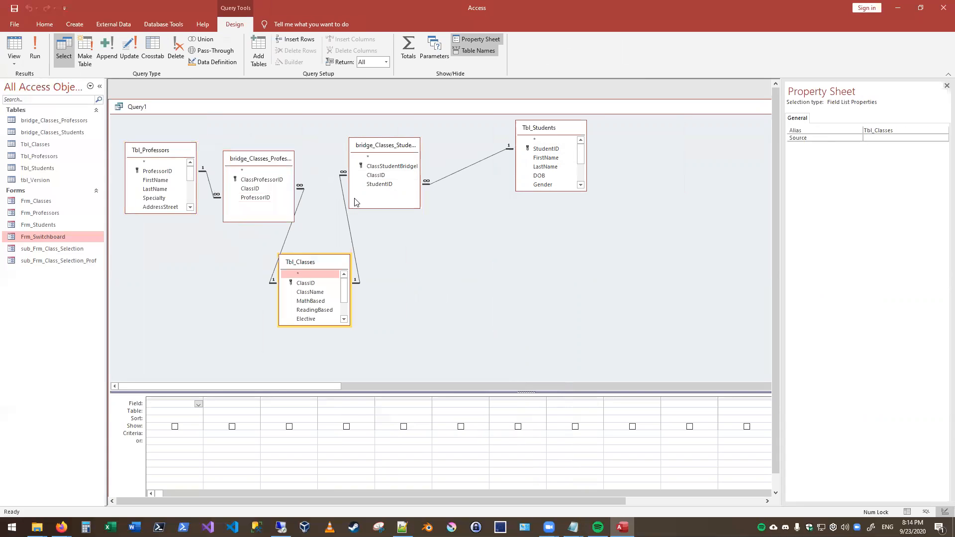
- Arrange the query tables as a descending chain from Tbl_Professors through Tbl_Classes to Tbl_Students, with each bridge table between its neighbours
drag(369, 145, 468, 209)
click(524, 134)
drag(523, 134, 660, 259)
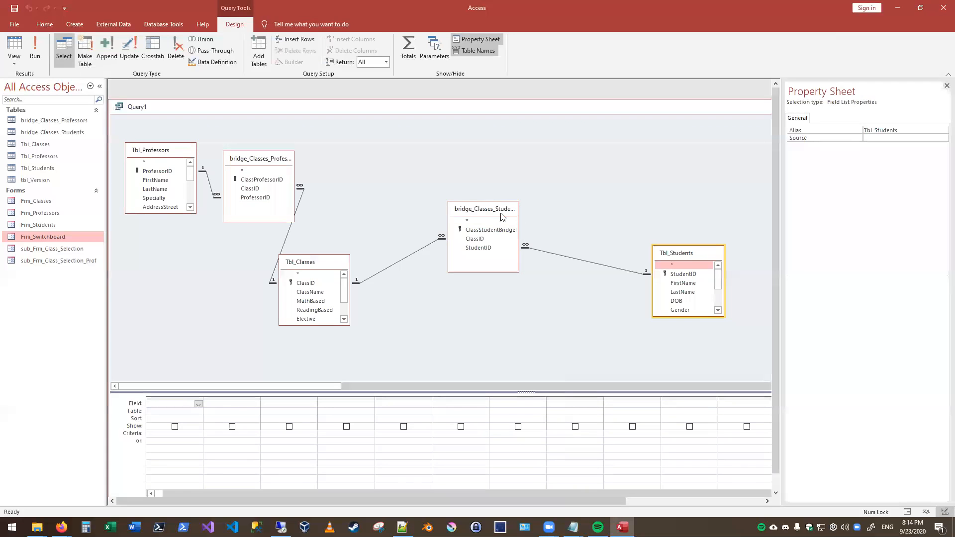
drag(489, 213, 554, 232)
click(328, 260)
drag(328, 259, 410, 205)
click(269, 160)
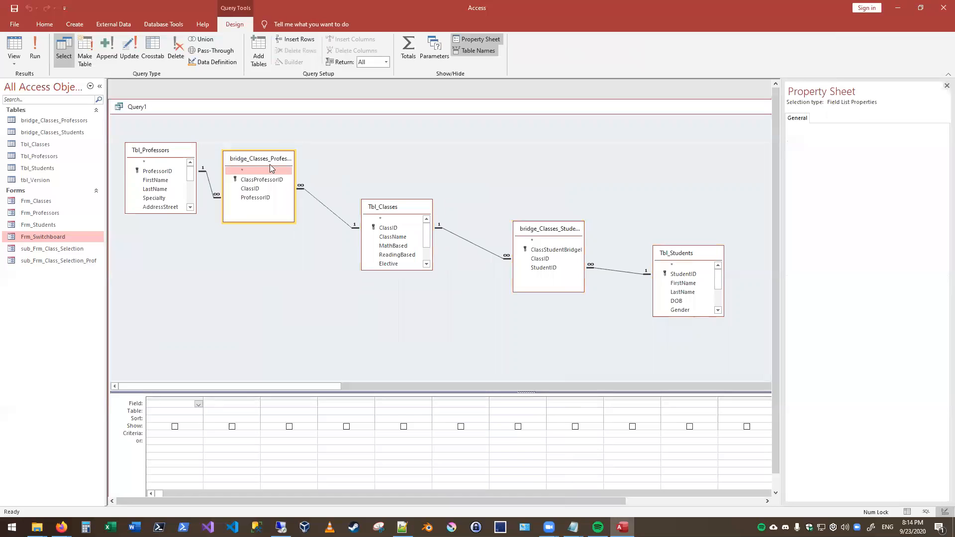
drag(269, 161, 282, 164)
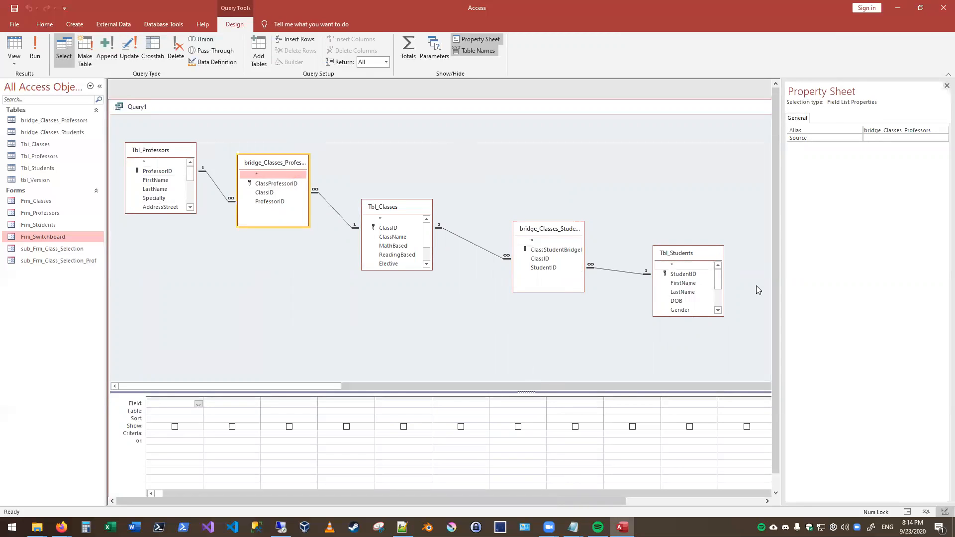
- Add FirstName and LastName from Tbl_Professors, ClassName from Tbl_Classes, and FirstName and LastName from Tbl_Students to the query
double_click(155, 180)
double_click(155, 189)
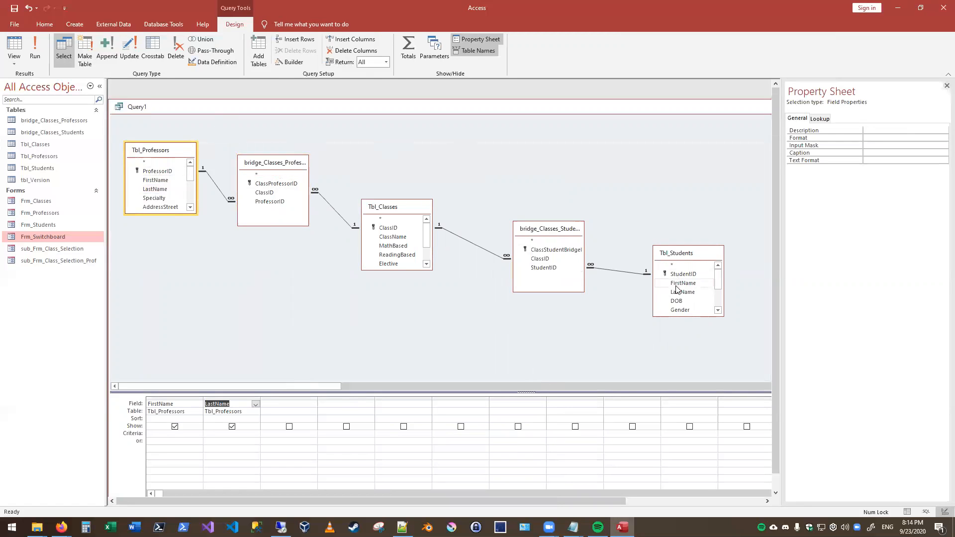
click(703, 287)
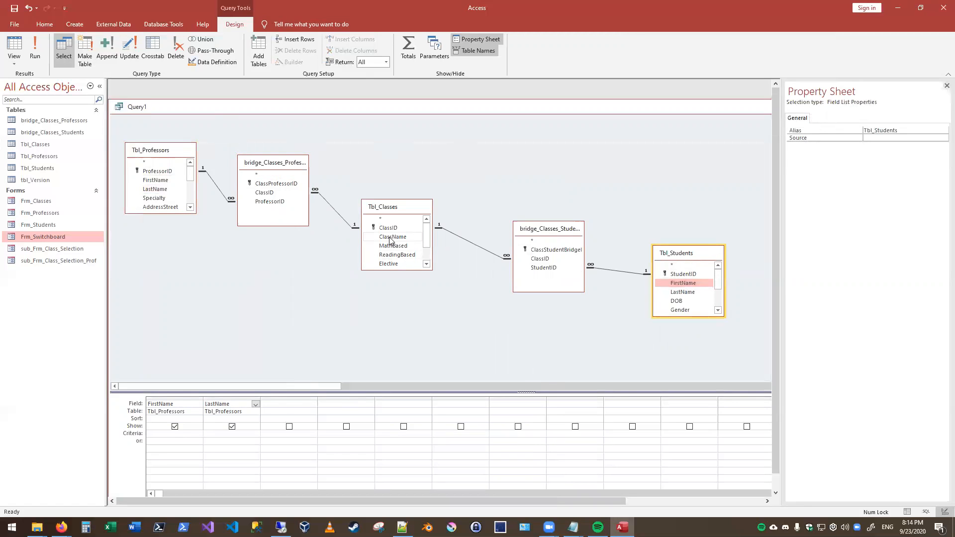
double_click(391, 237)
double_click(685, 283)
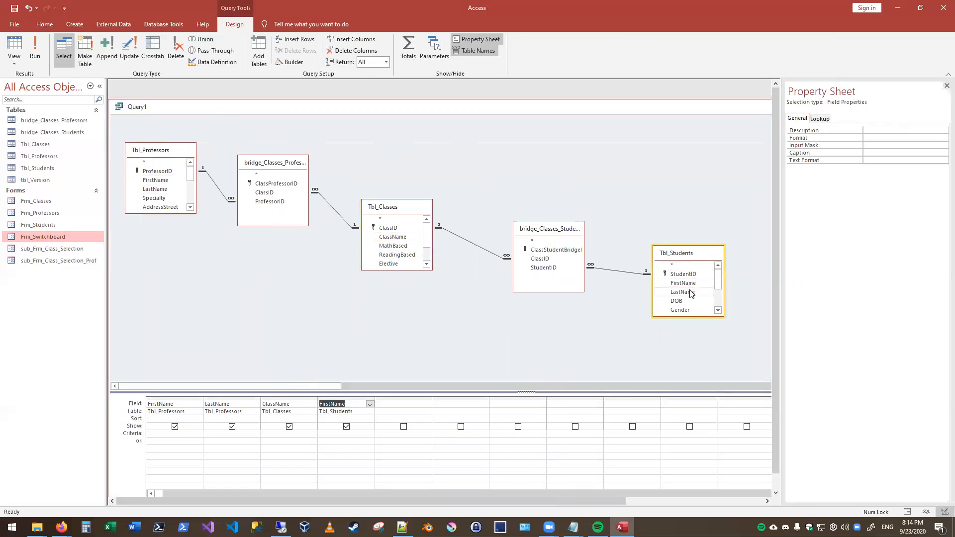
double_click(689, 293)
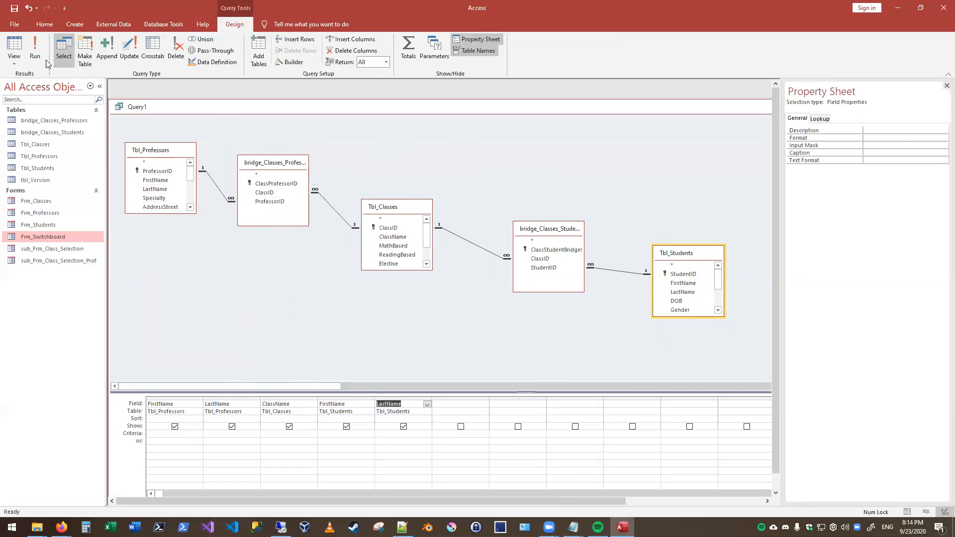
- Set the Tbl_Professors LastName criteria to the professor's last name and show the query results in Datasheet View
click(217, 433)
text(Am)
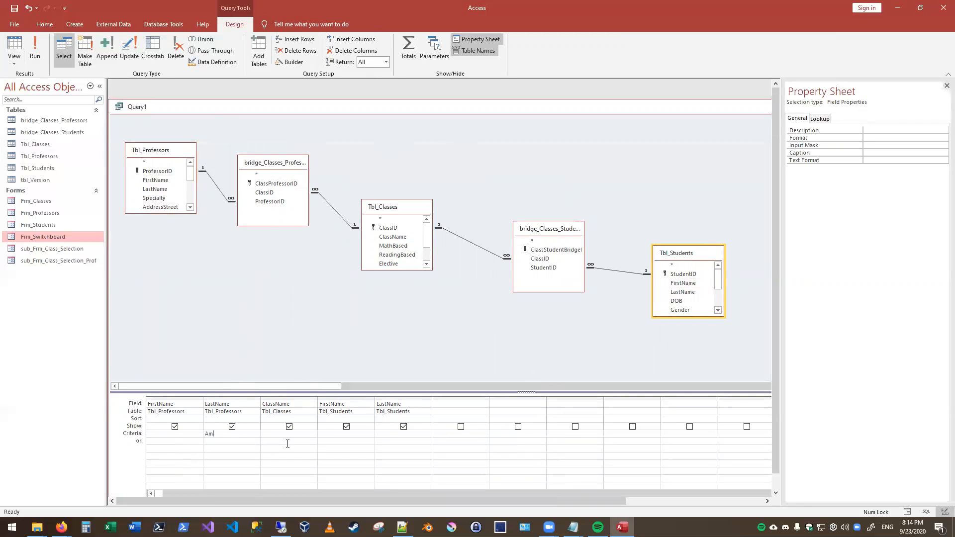
key(BackSpace)
text(Smirh)
text(th)
click(287, 444)
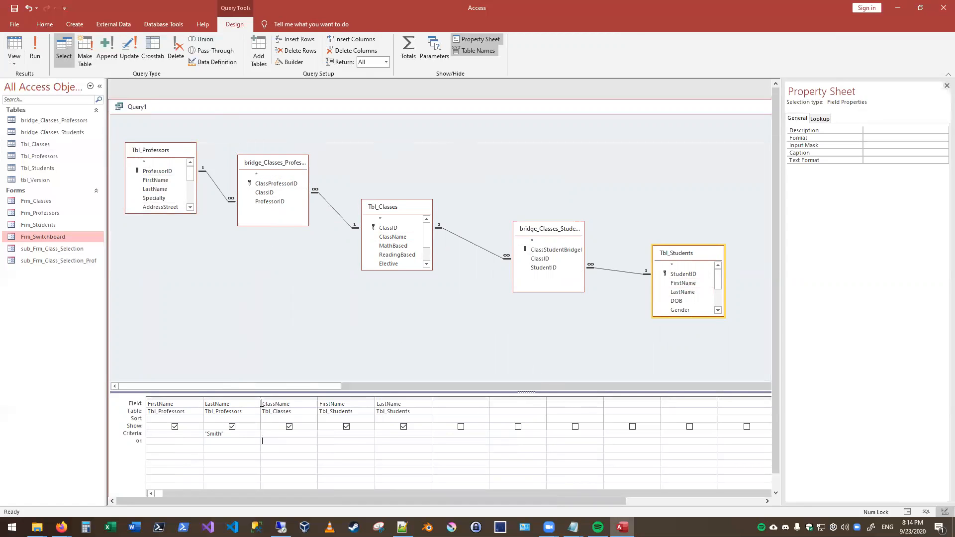
click(14, 47)
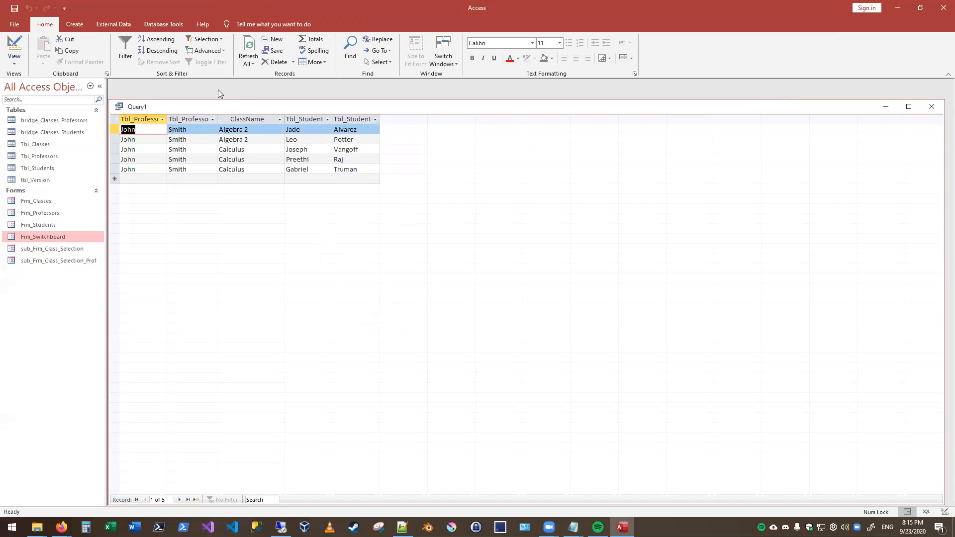
- Shrink the query results window and place it in the upper right of the workspace
drag(224, 106, 245, 98)
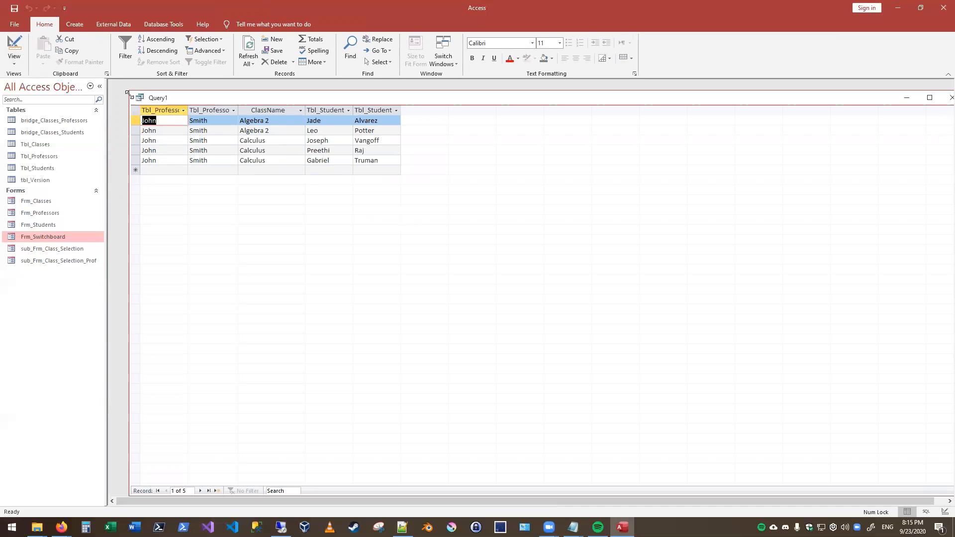
drag(129, 95, 555, 290)
drag(665, 290, 647, 95)
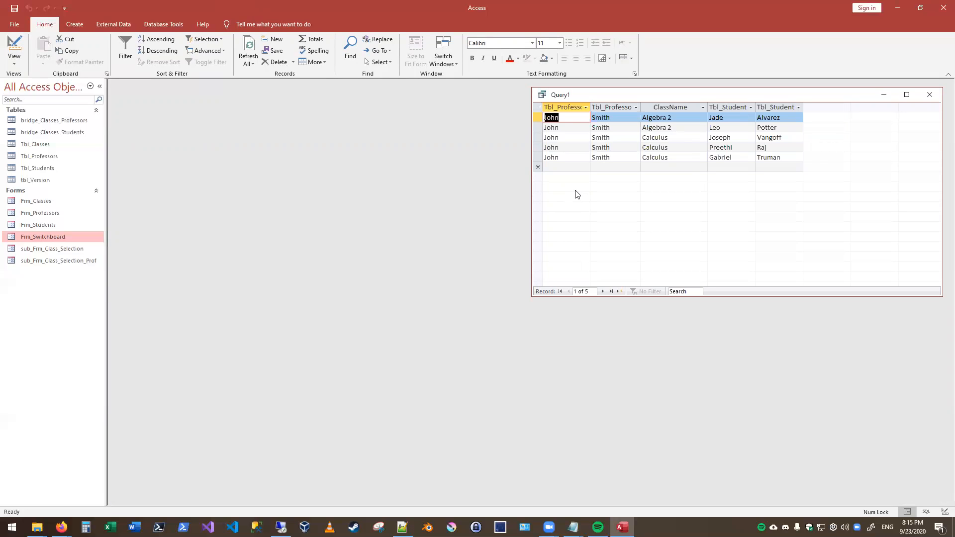
- Maximize the query in Design View, hide the ClassName column from the output, and display the results
right_click(599, 95)
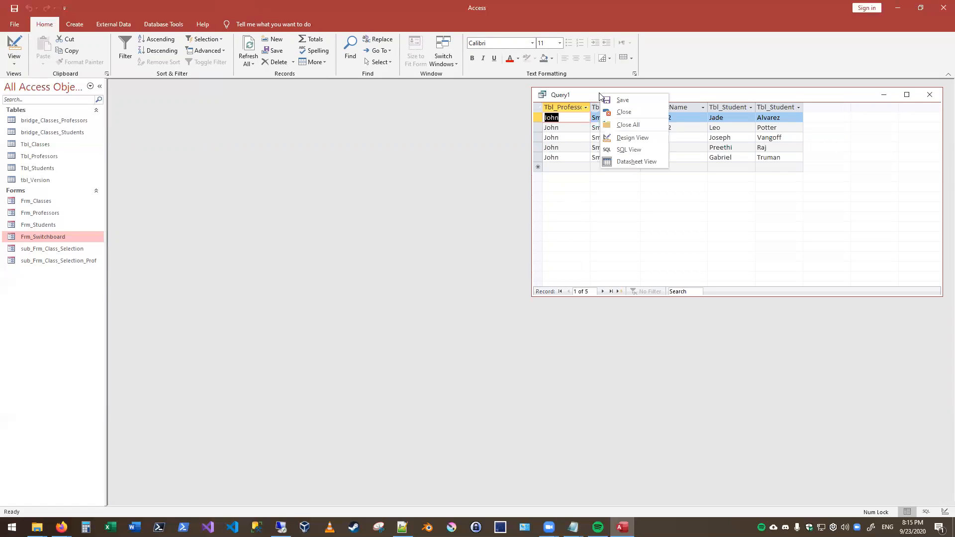
click(632, 139)
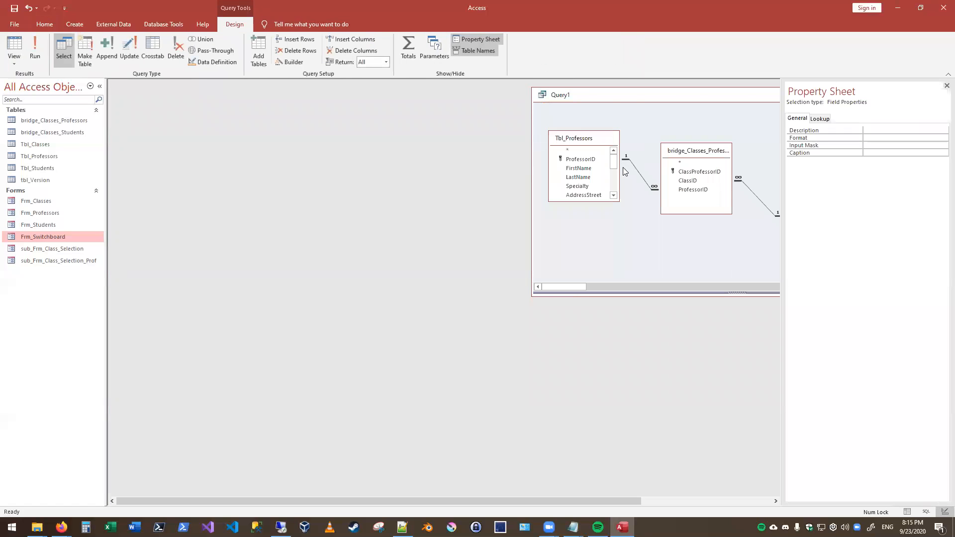
double_click(594, 99)
click(287, 303)
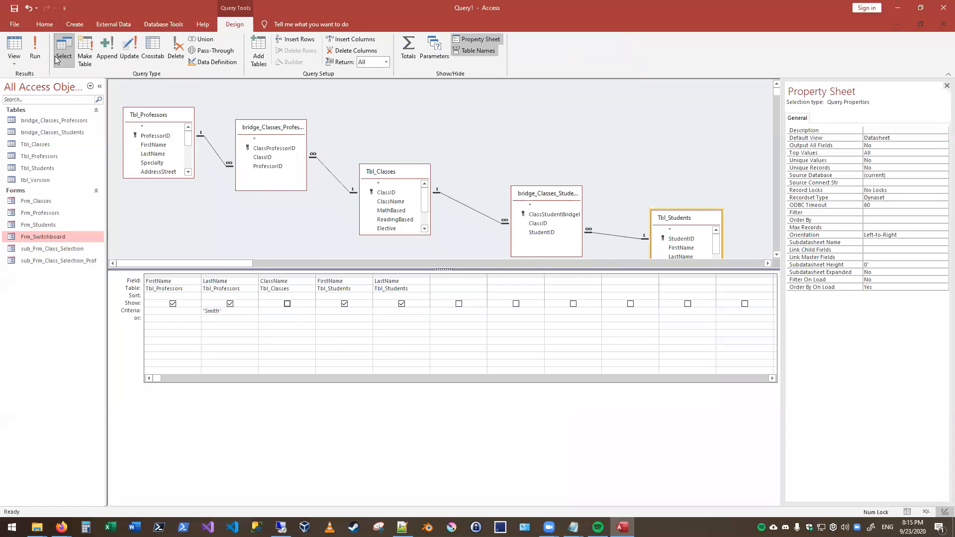
click(14, 47)
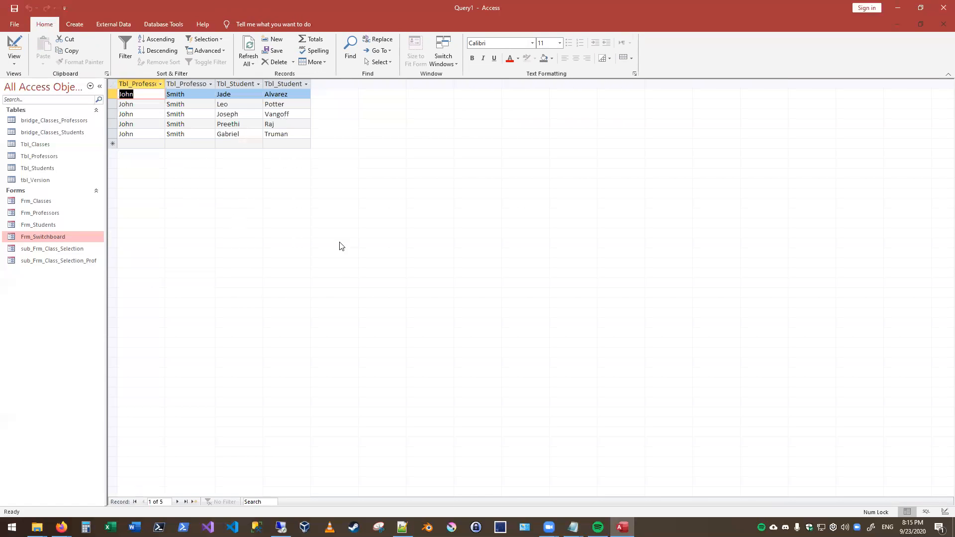
- Show the ClassName column in the query output again and display the results
click(15, 49)
click(286, 303)
click(14, 47)
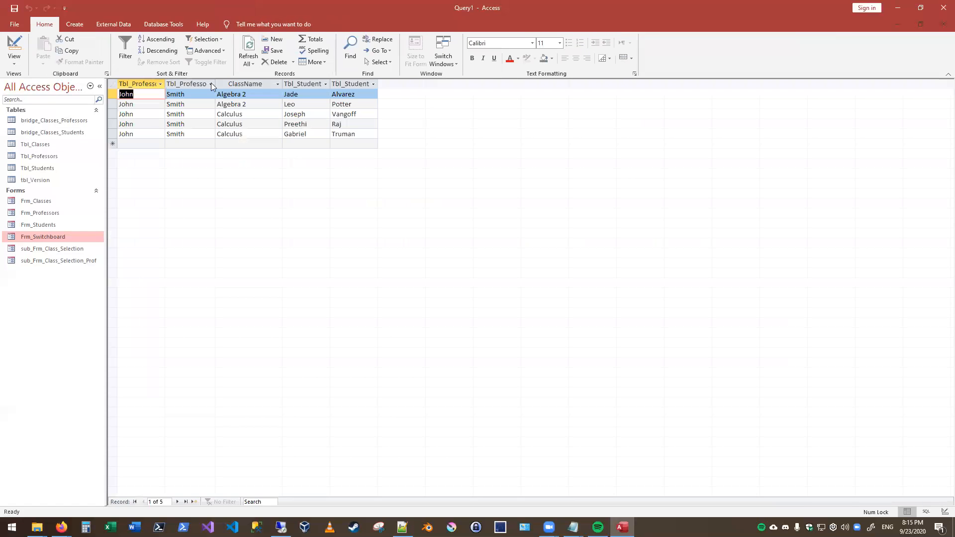
- Restore the query window from full size, shrink it to fit the result rows, and move it near the workspace's upper middle
click(920, 24)
drag(454, 124, 640, 130)
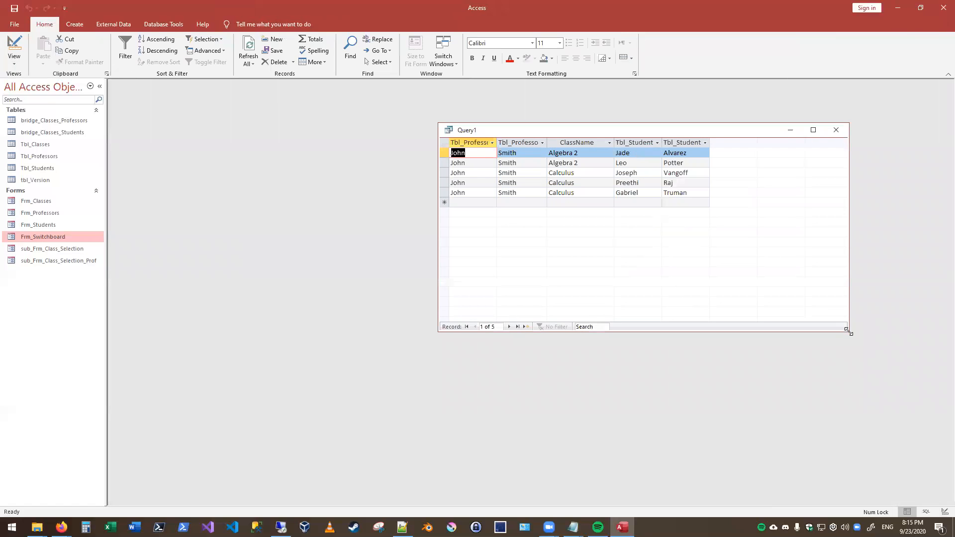
drag(848, 331, 732, 242)
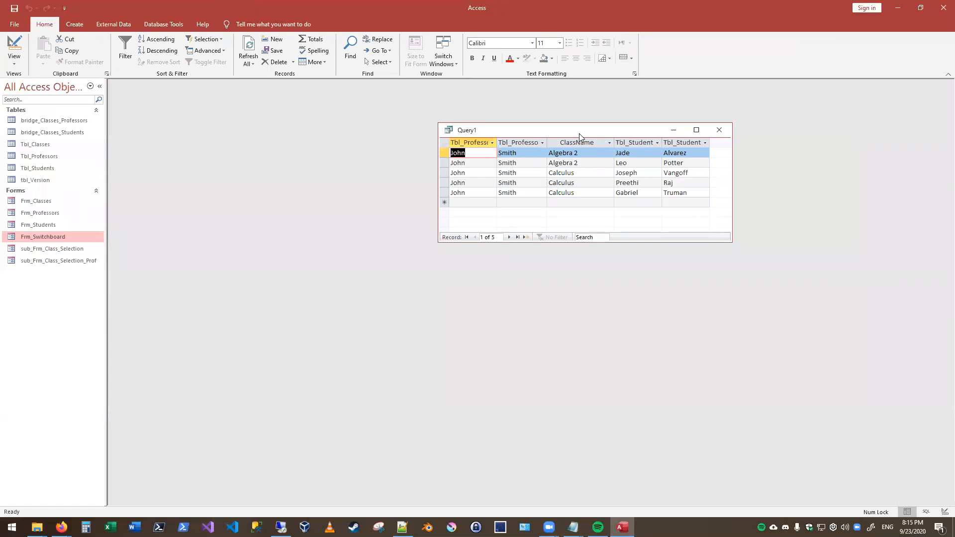
drag(579, 134, 490, 118)
- Open the query in Design View and enlarge its window and table area until the table chain and field grid both fit
right_click(488, 119)
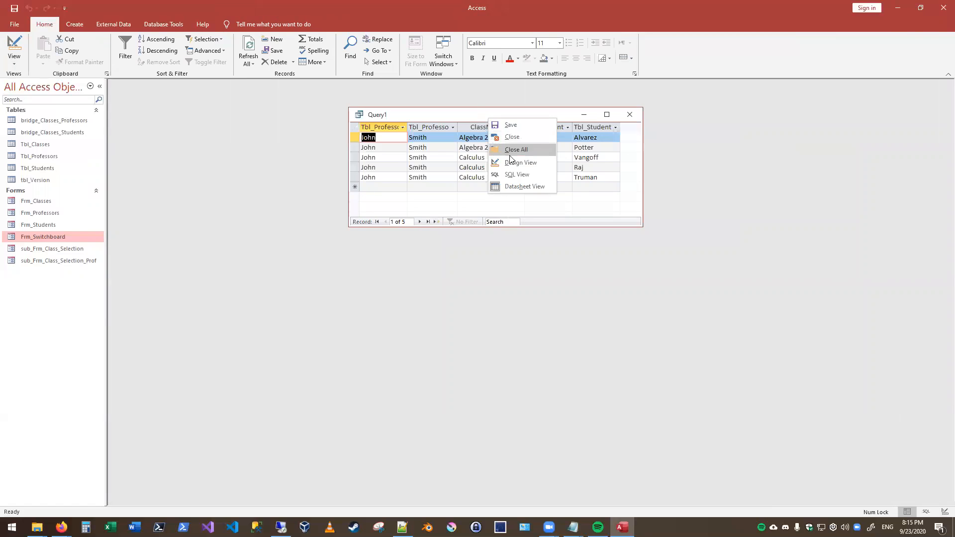
click(516, 164)
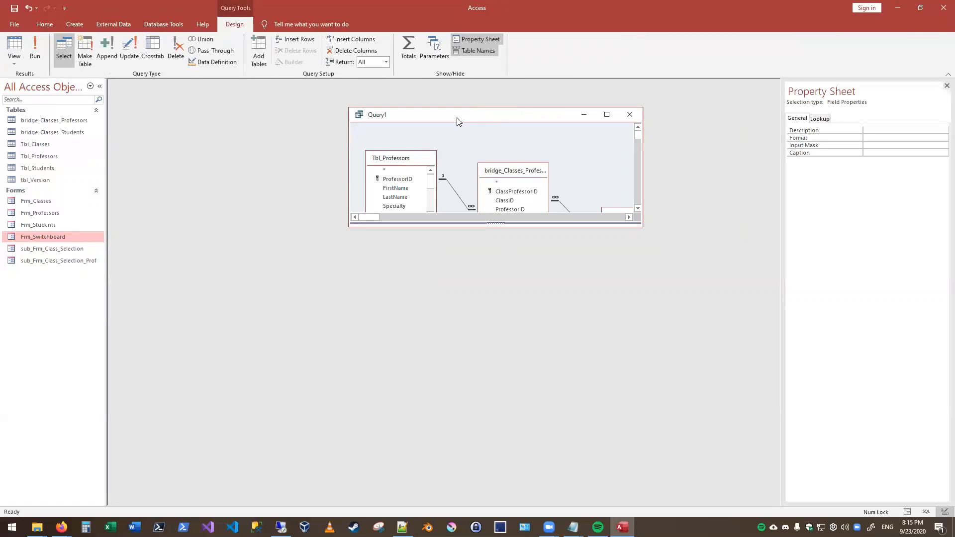
drag(454, 120, 251, 113)
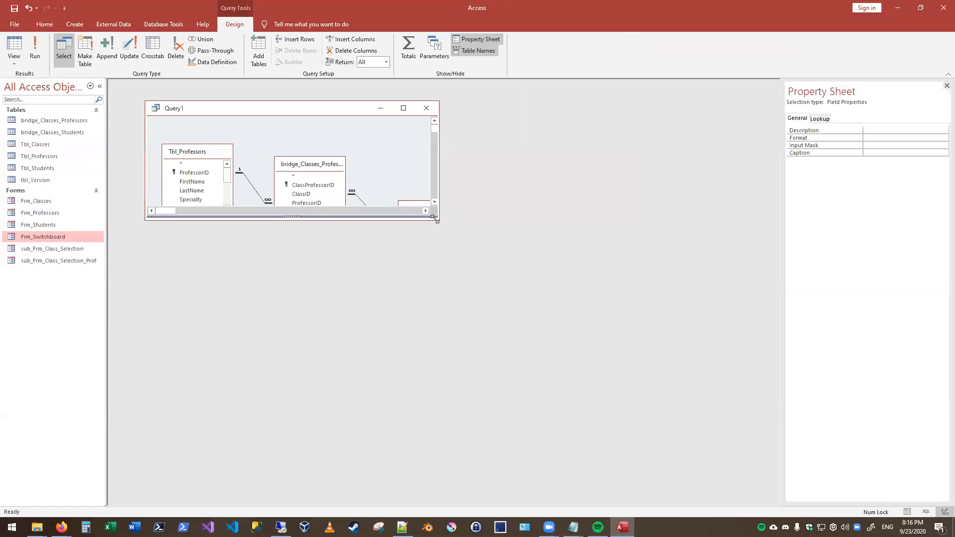
drag(435, 218, 755, 446)
drag(552, 215, 608, 361)
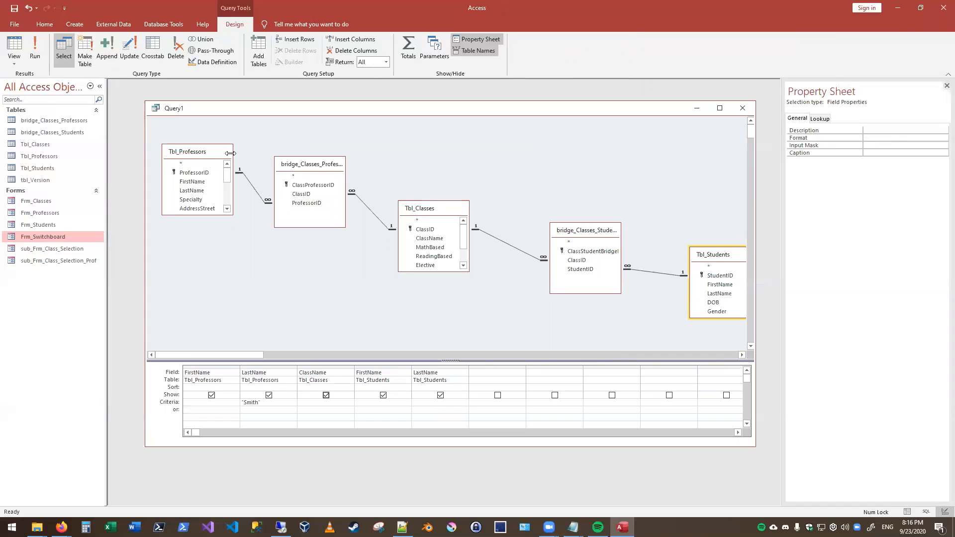
- Move Tbl_Professors slightly up and outward, and pull Tbl_Students fully into the visible design area
click(187, 154)
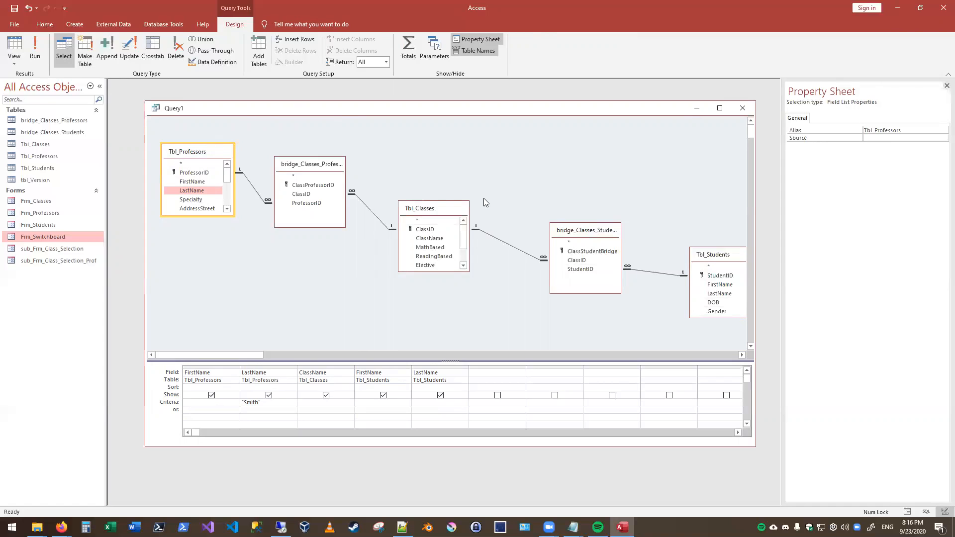
click(188, 153)
drag(187, 154, 181, 143)
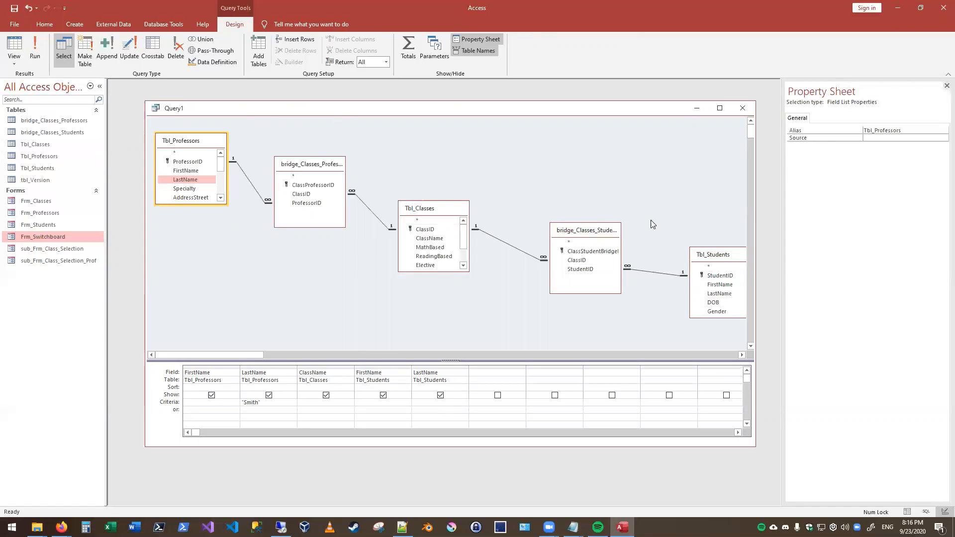
drag(719, 255, 693, 265)
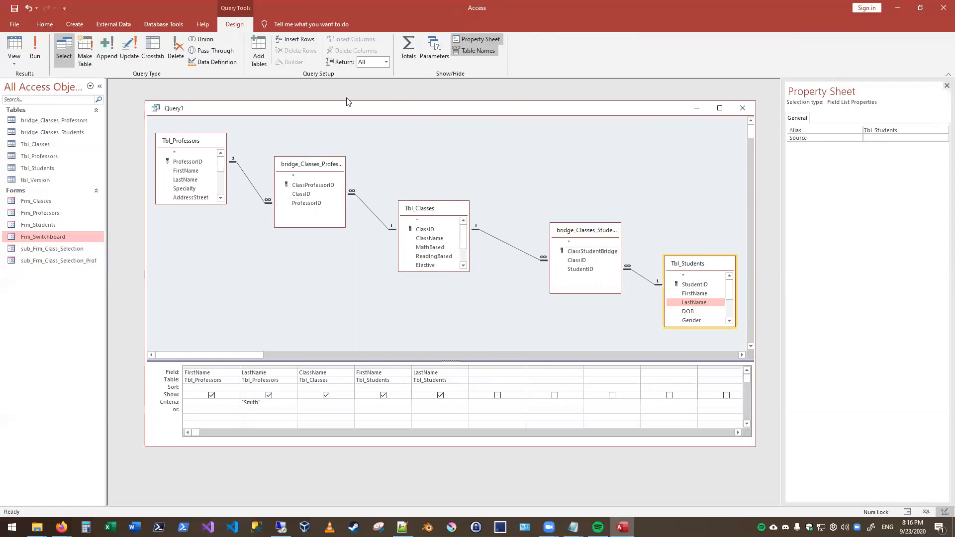
- Add a second copy of Tbl_Students and the tbl_Version table to the query's table area
right_click(493, 170)
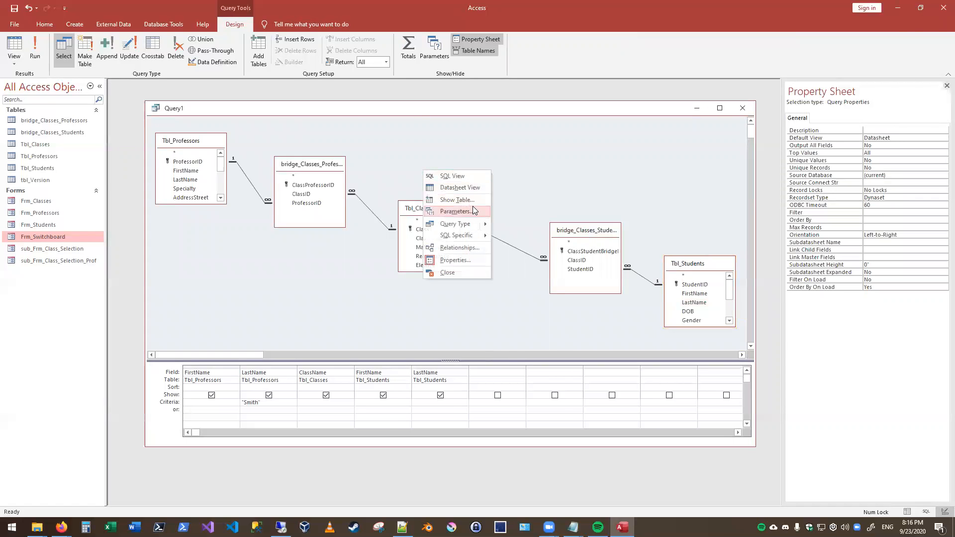
click(456, 200)
double_click(422, 326)
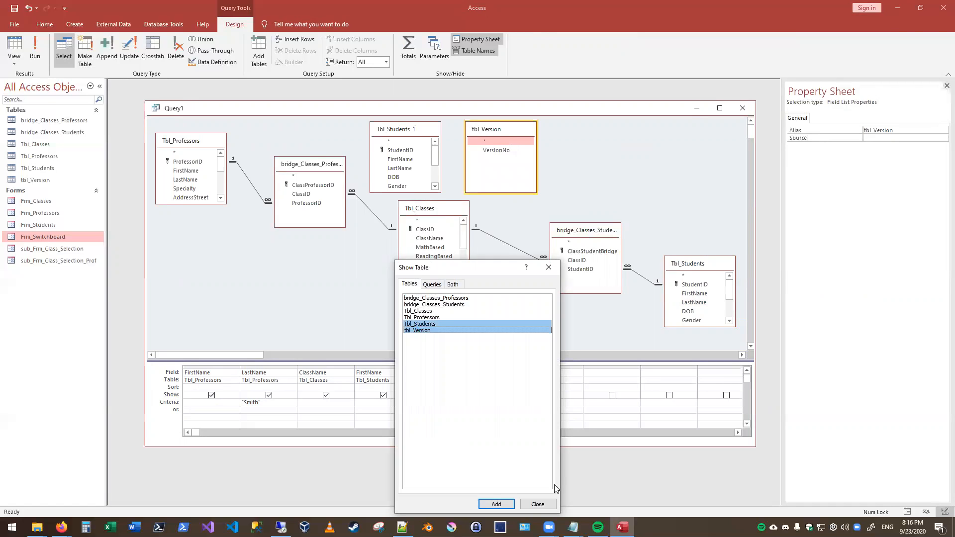
click(537, 504)
- Remove the duplicate Tbl_Students and the unrelated tbl_Version from the query design
right_click(404, 140)
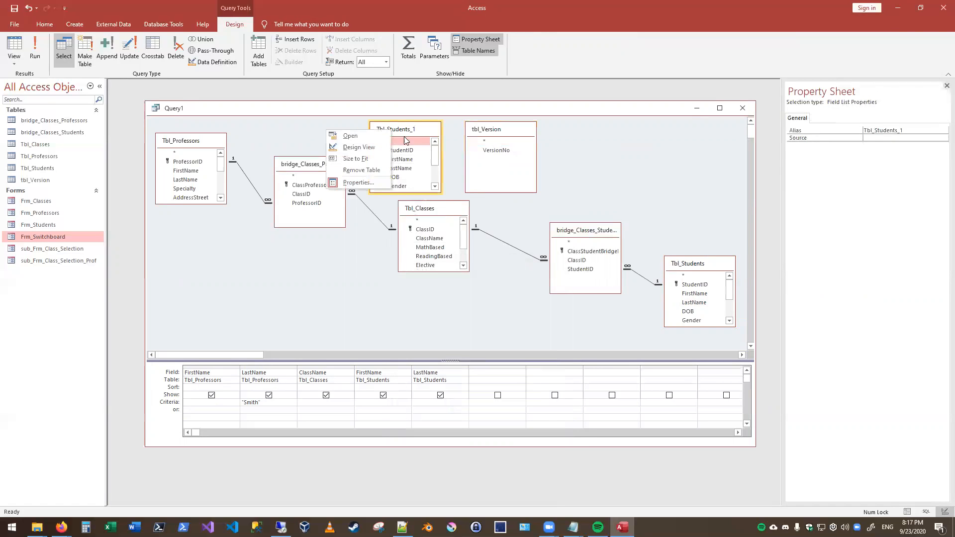
click(361, 170)
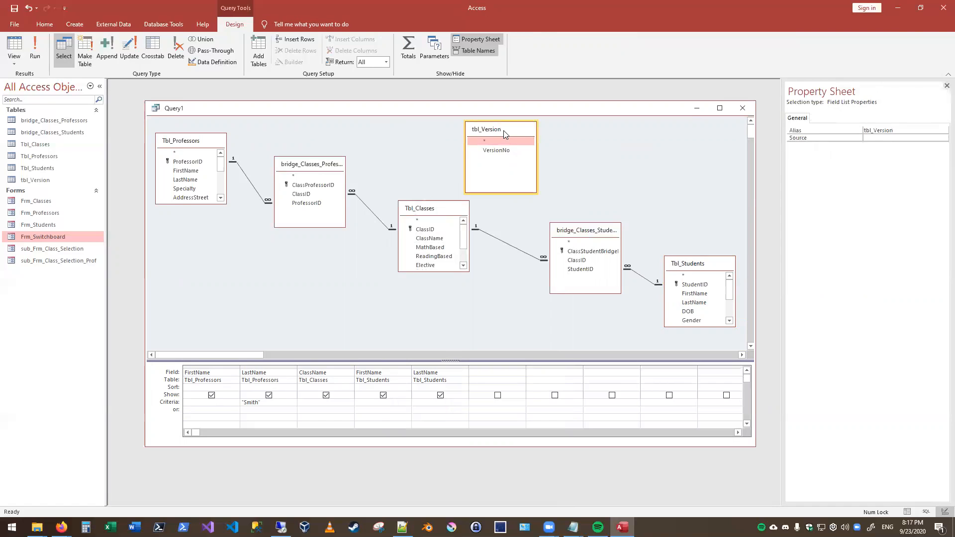
drag(503, 133, 663, 140)
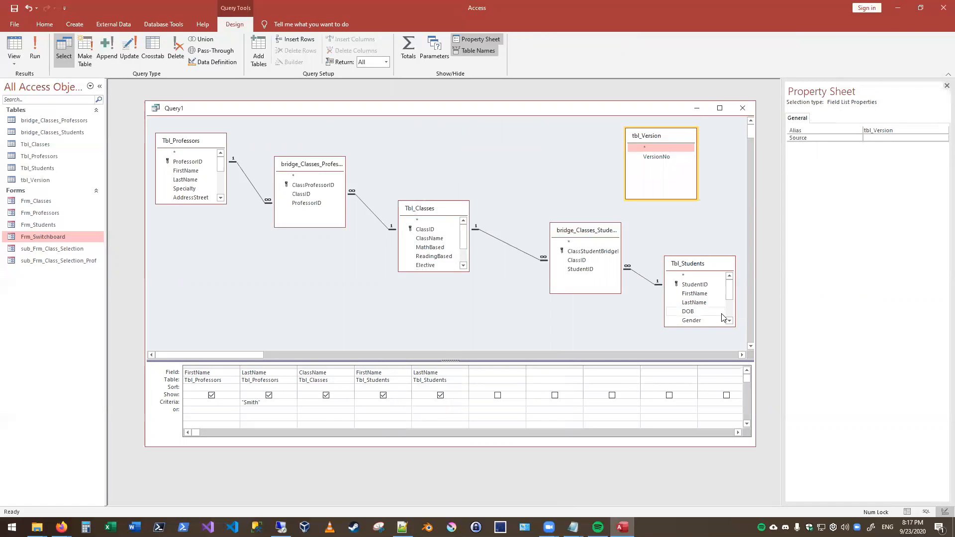
right_click(677, 140)
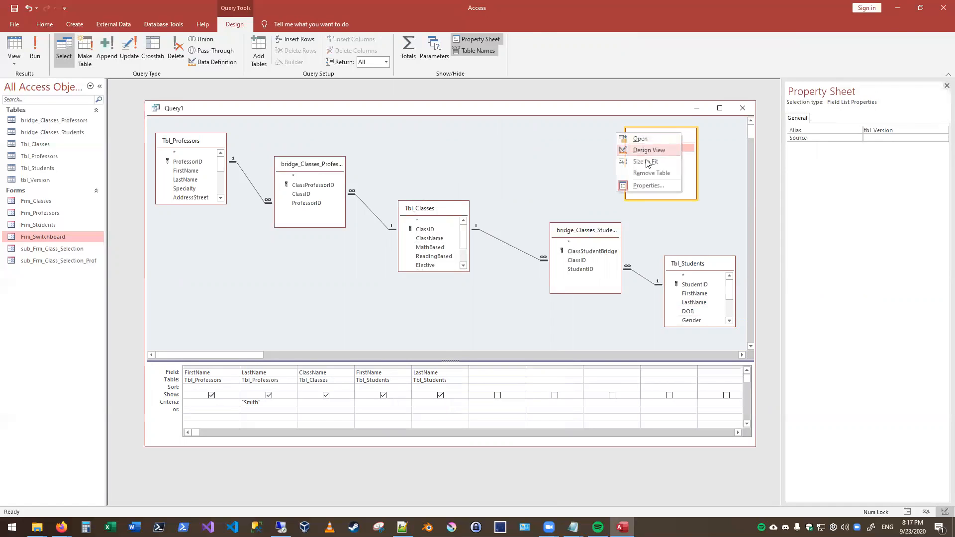
click(652, 178)
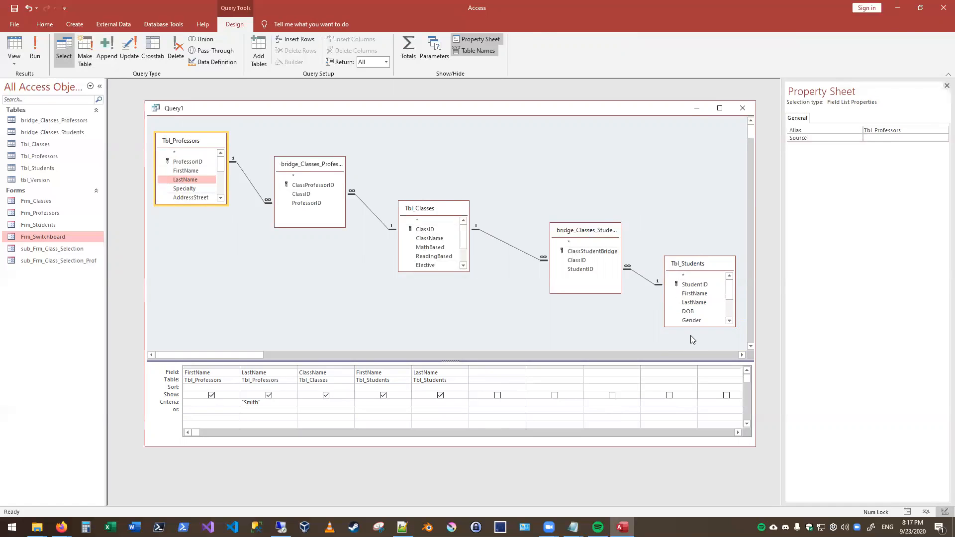
- Clear the criterion on the professors' LastName column and display the unfiltered query results
double_click(270, 406)
key(Delete)
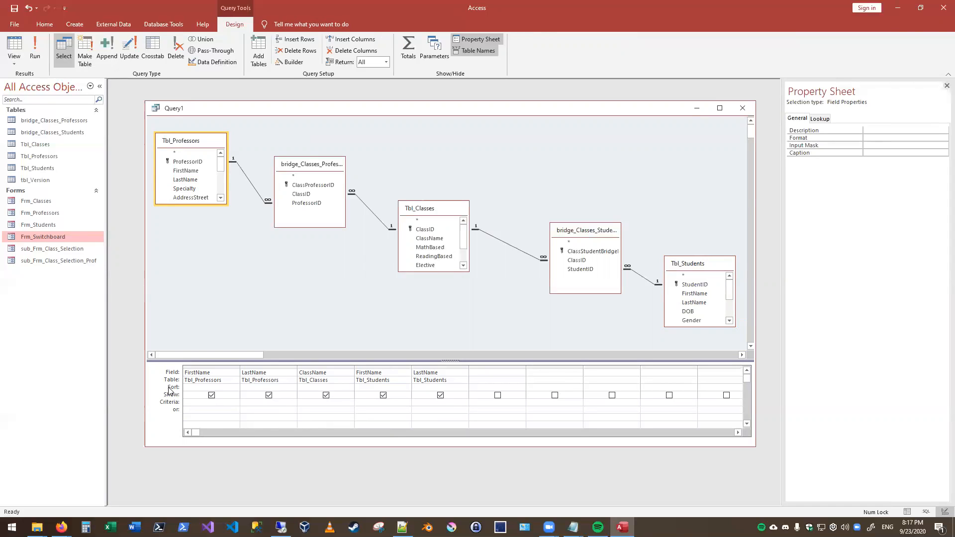
click(14, 46)
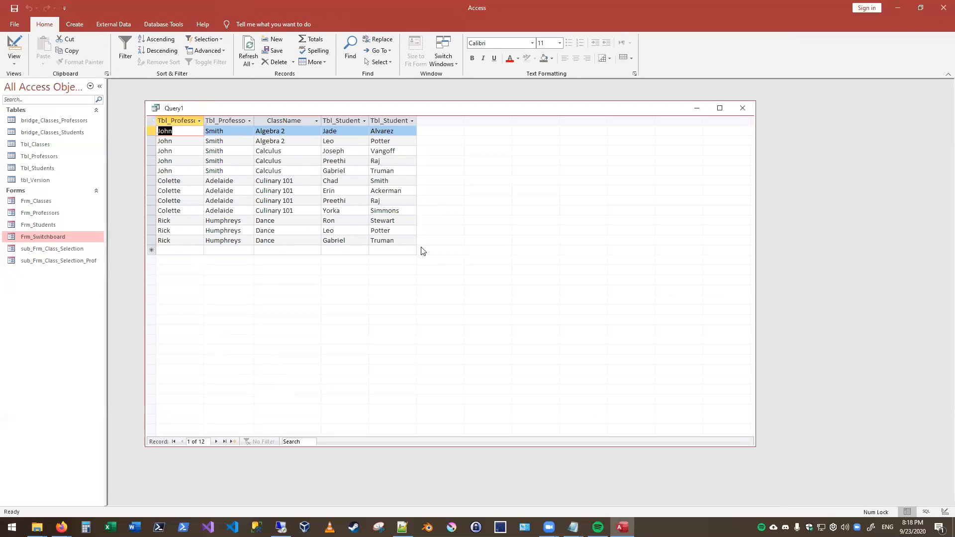
- Examine the ID pairings stored in bridge_Classes_Professors and bridge_Classes_Students, closing each table after viewing it
double_click(40, 120)
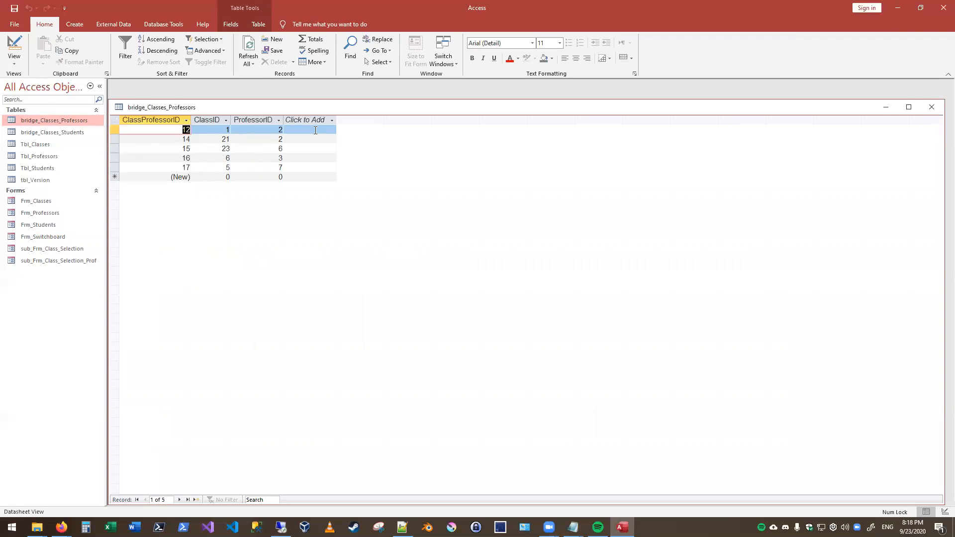
click(927, 113)
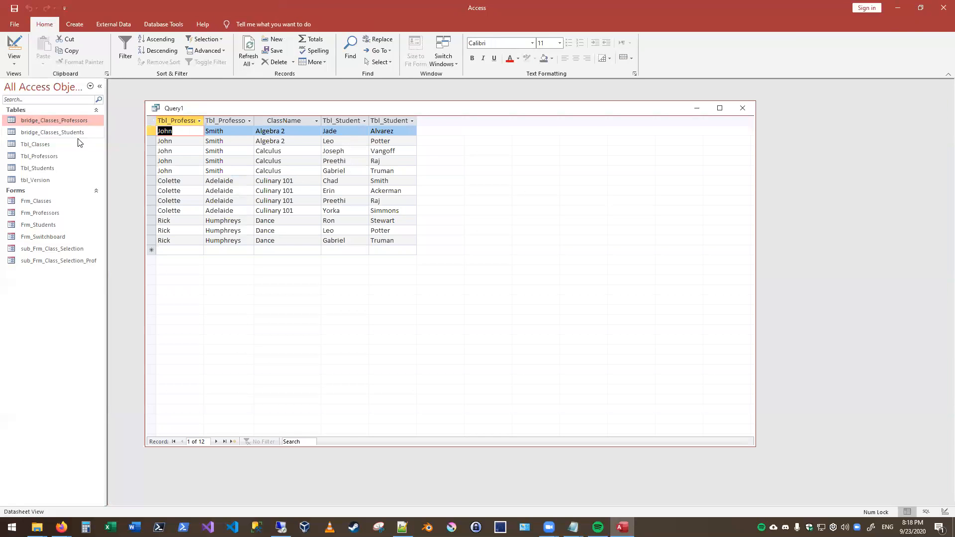
double_click(63, 132)
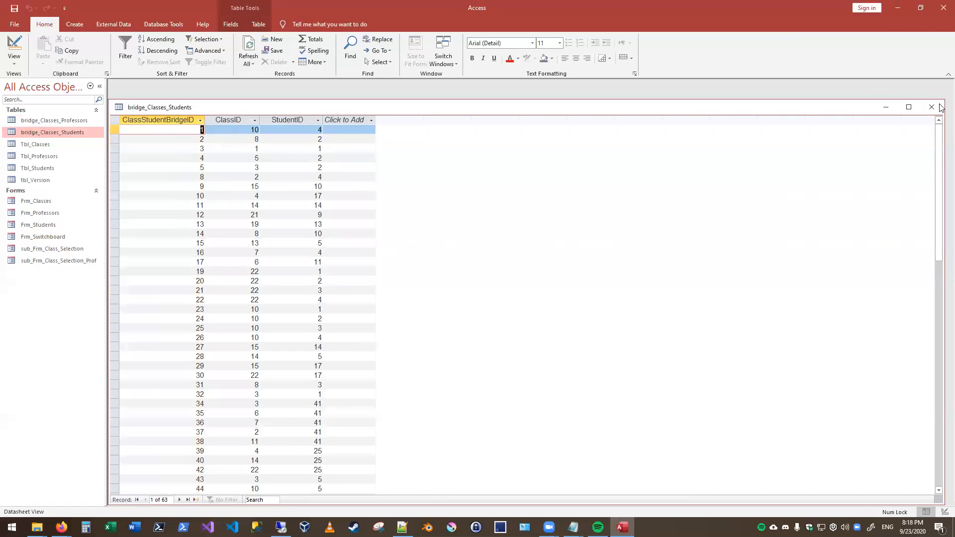
click(931, 107)
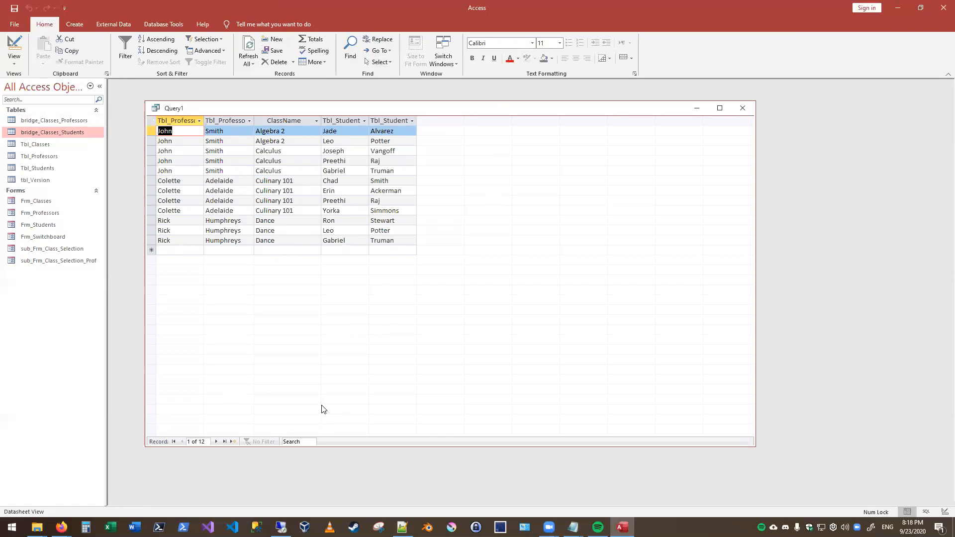
click(59, 136)
double_click(59, 136)
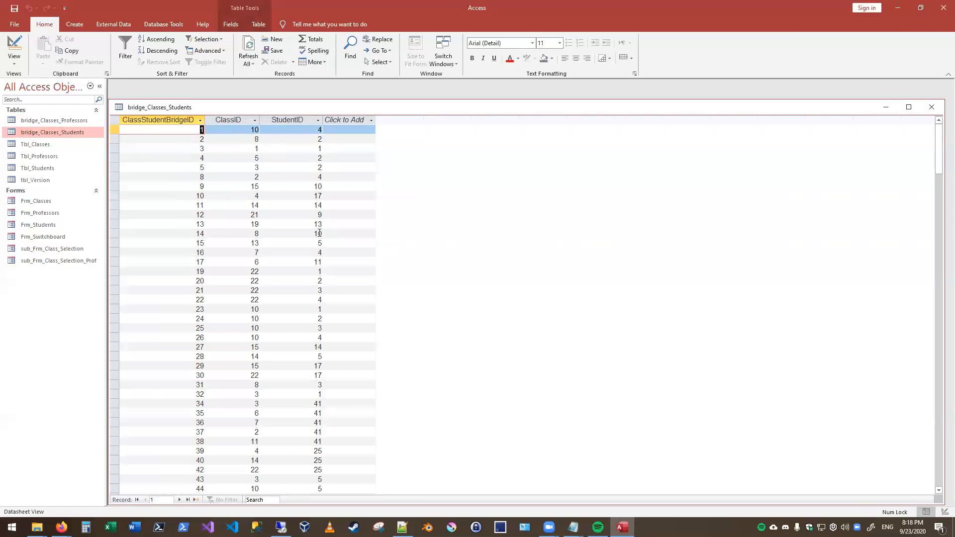
scroll(319, 246, down, 10)
scroll(319, 247, up, 10)
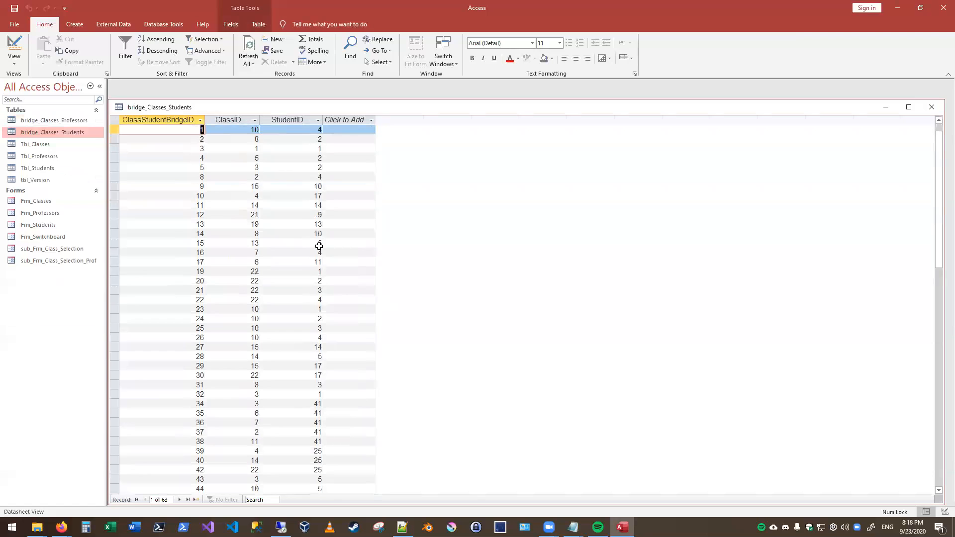
click(931, 107)
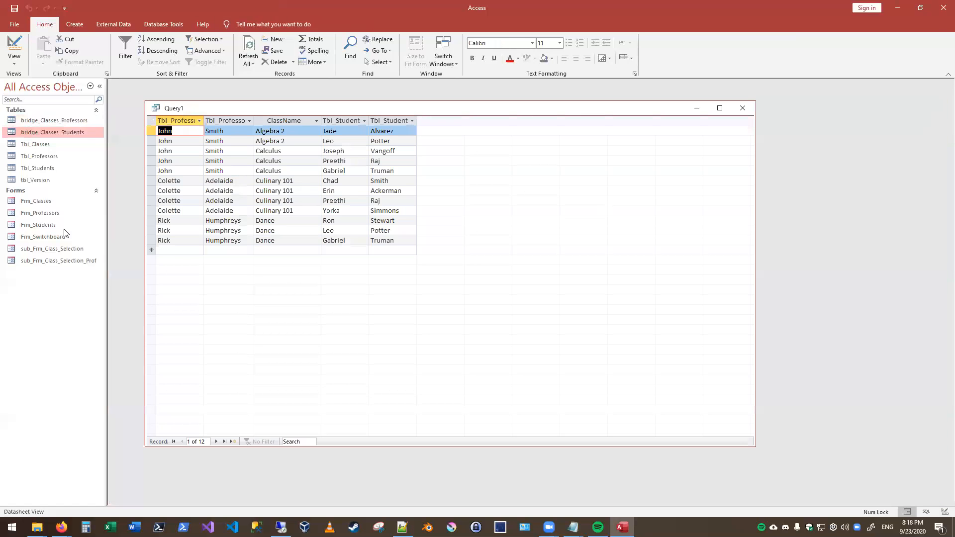
- Open Frm_Students beside the query results and advance to the student taking Programming, Psychology and Intermediate French
click(50, 224)
double_click(50, 222)
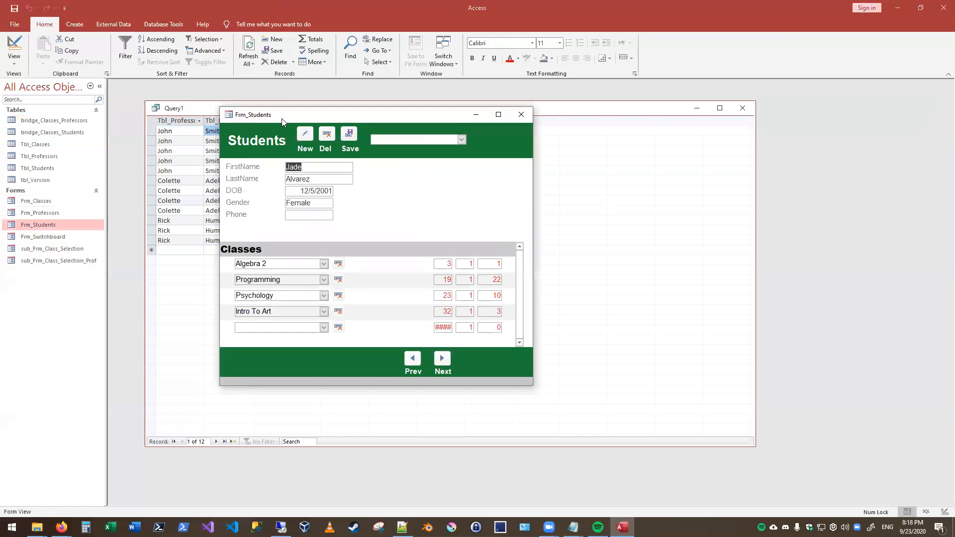
drag(281, 119, 652, 169)
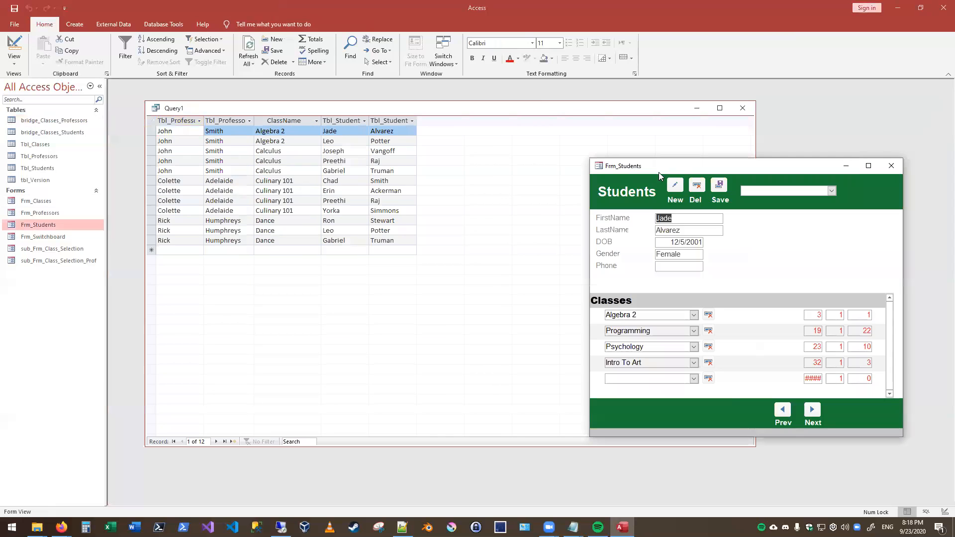
click(816, 415)
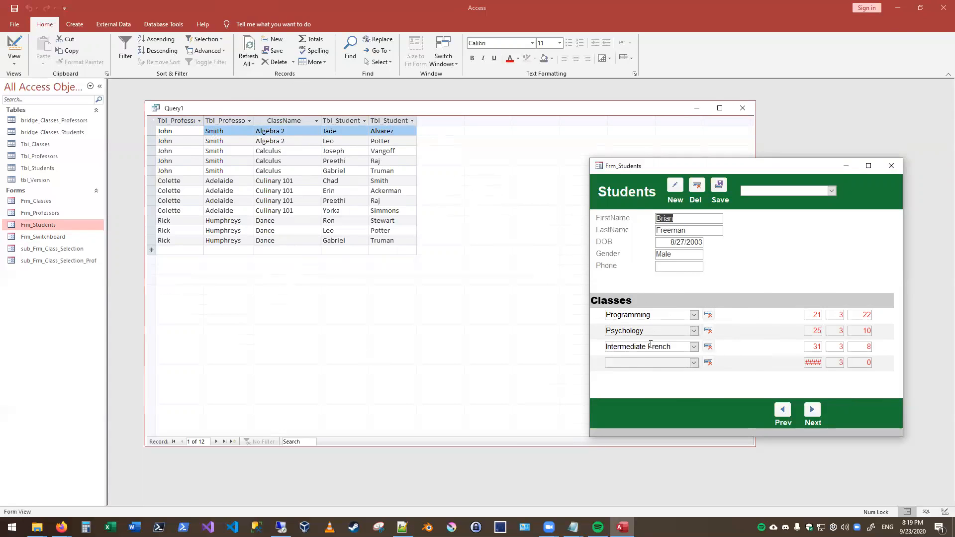
double_click(51, 200)
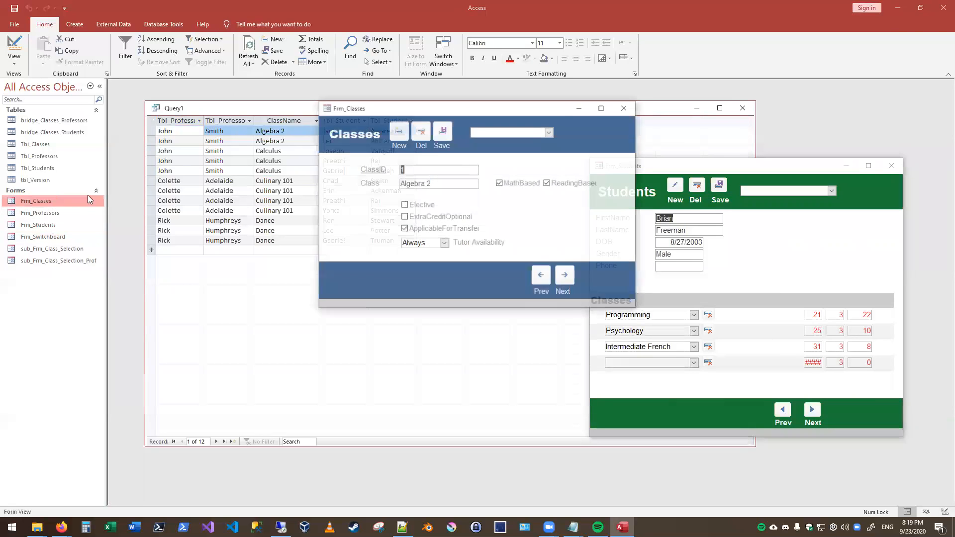
drag(403, 112, 351, 244)
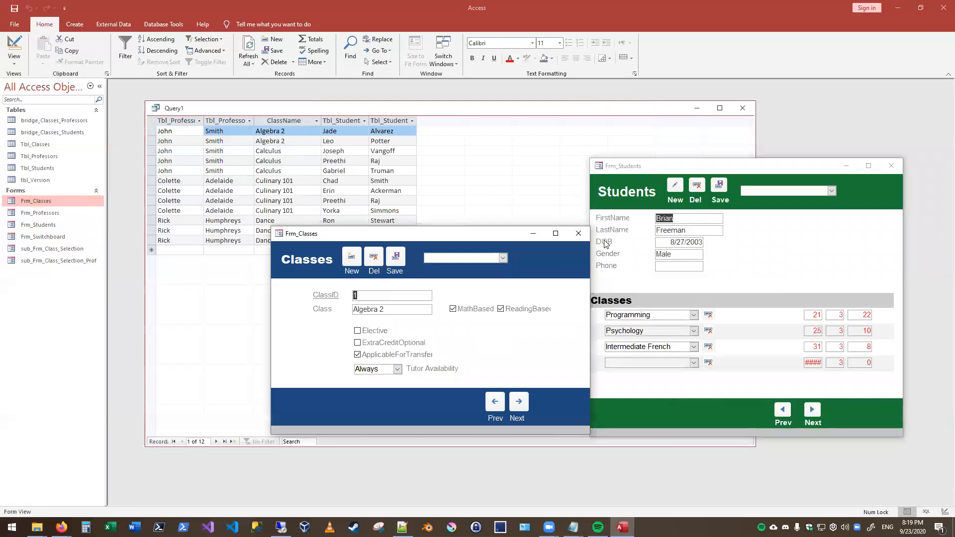
click(574, 239)
- Open Frm_Professors and advance to the record of the professor whose specialty is Xenobiologist
double_click(40, 213)
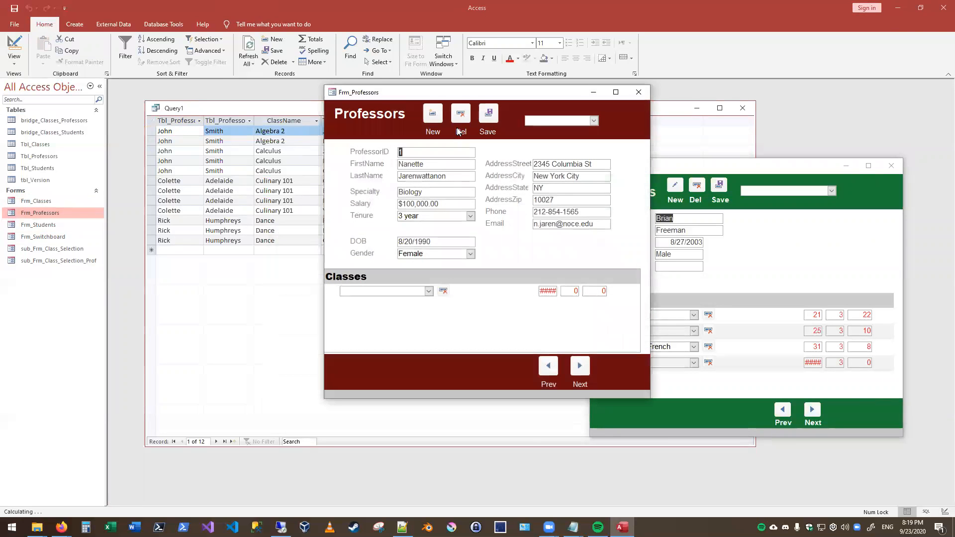
click(468, 448)
click(467, 448)
click(468, 447)
click(468, 447)
click(468, 447)
click(468, 448)
click(469, 448)
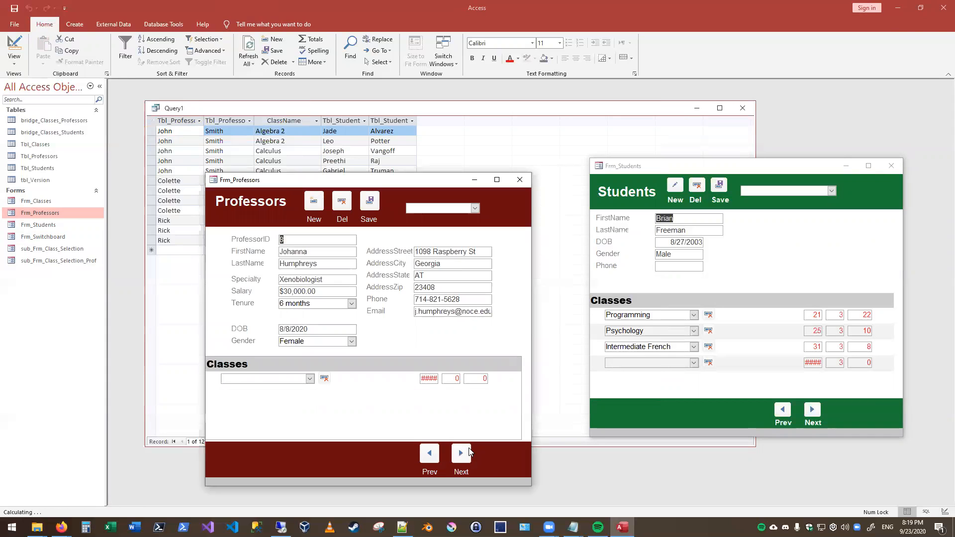
- Assign the Programming class to the Xenobiologist professor, then save the record and close the form
click(310, 379)
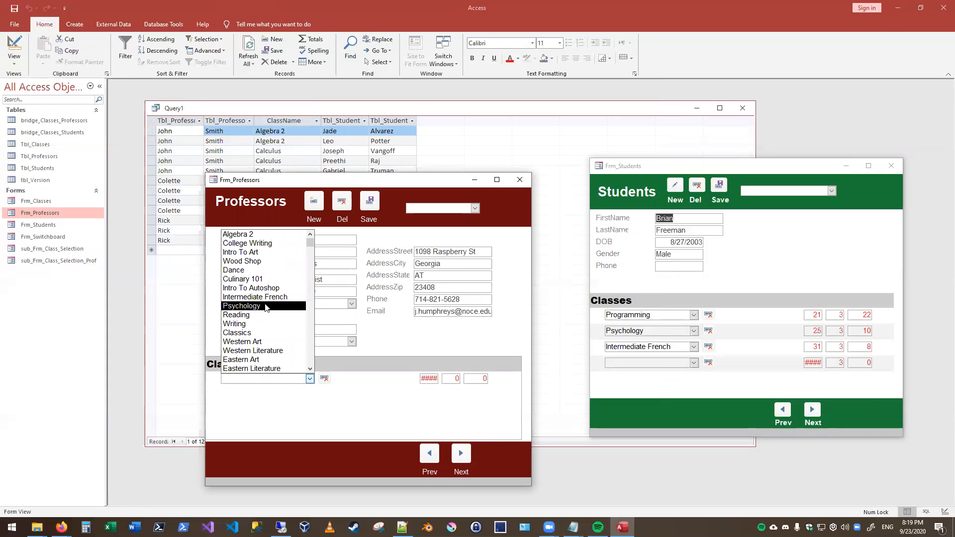
scroll(254, 313, down, 1)
scroll(254, 313, down, 2)
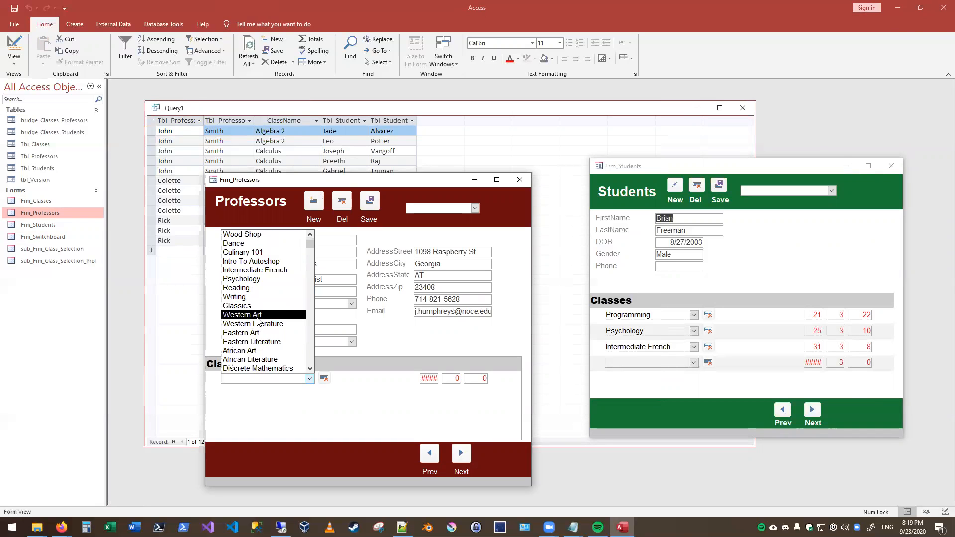
click(258, 359)
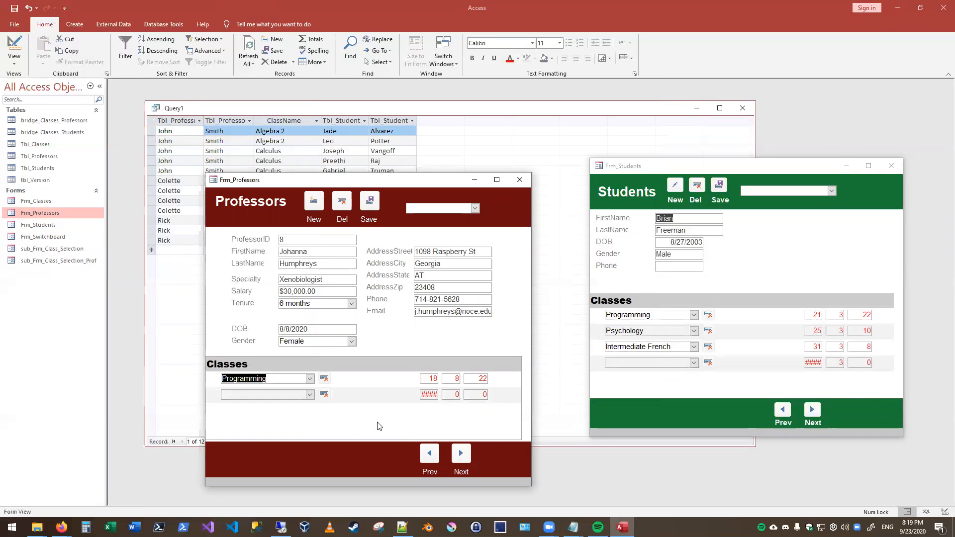
click(368, 218)
click(519, 180)
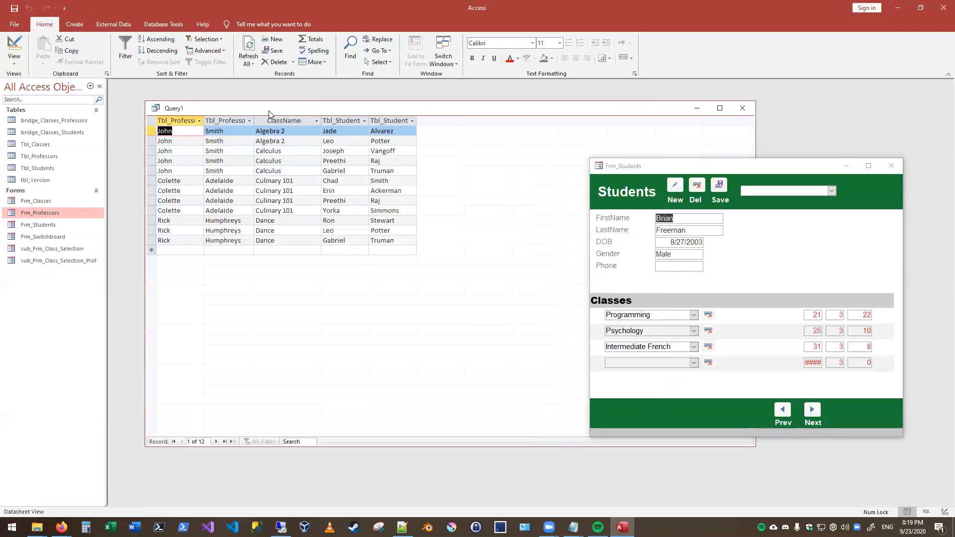
- Refresh the query results, then return Frm_Students to the first student to compare the classes and close the form
click(244, 51)
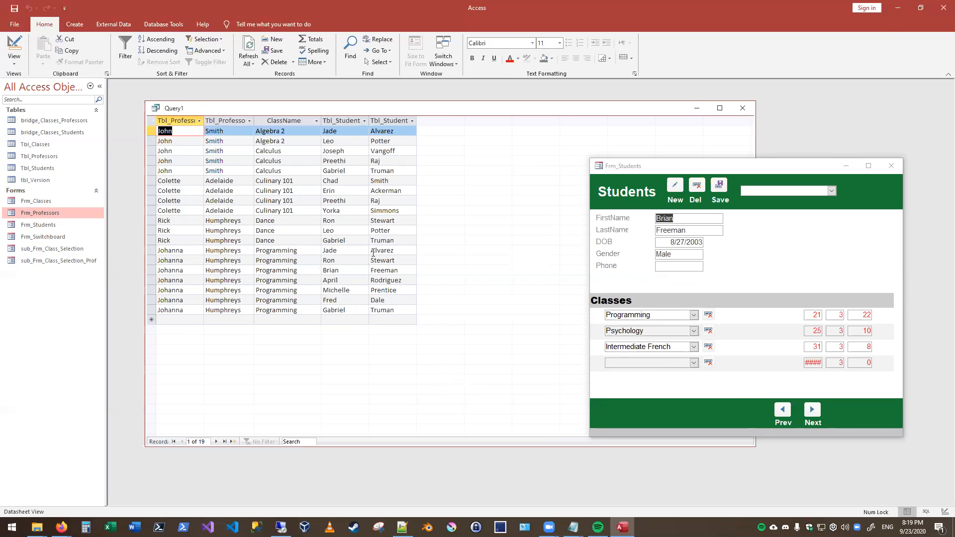
click(782, 409)
key(Return)
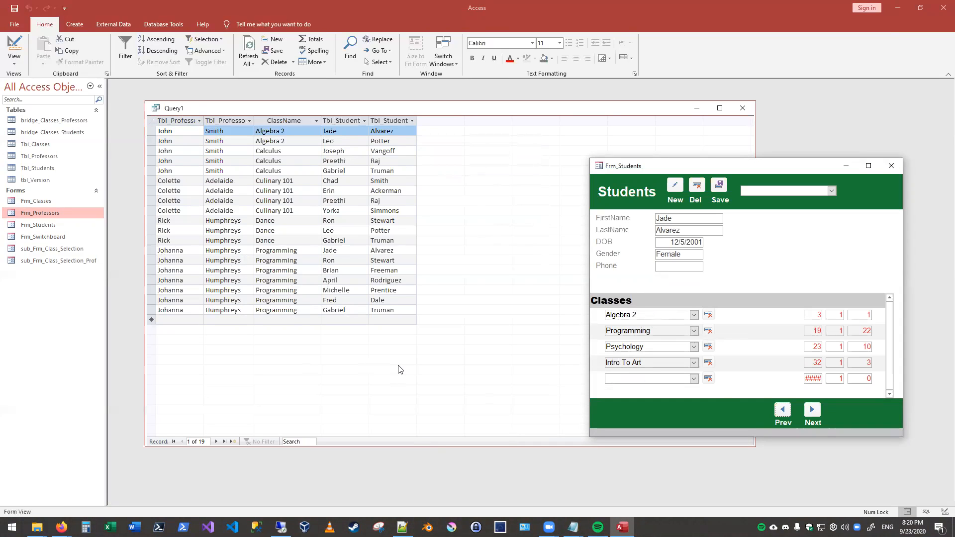
click(889, 169)
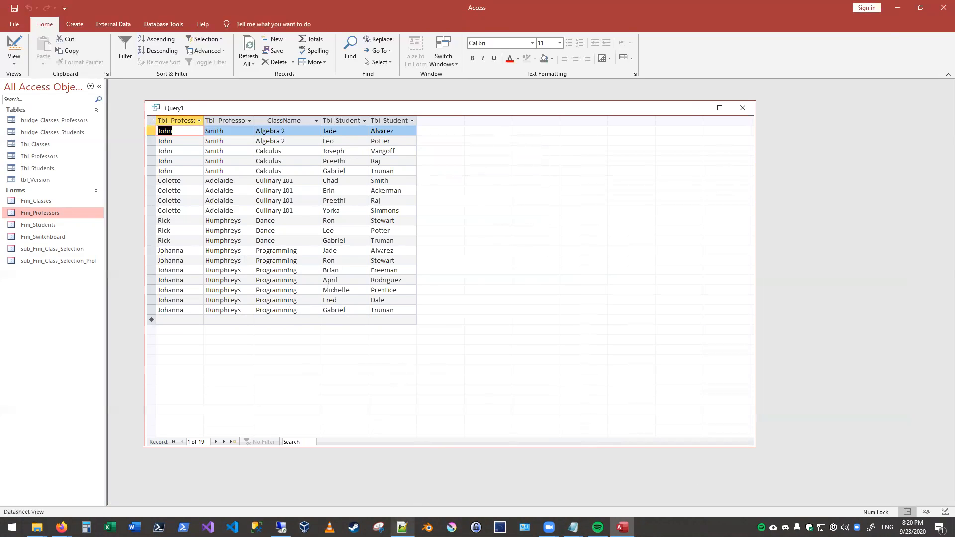
- Switch to the Notepad notes and highlight the homework requirements for at least 100 students, 40 classes and 20 professors
mouse_move(573, 527)
click(619, 480)
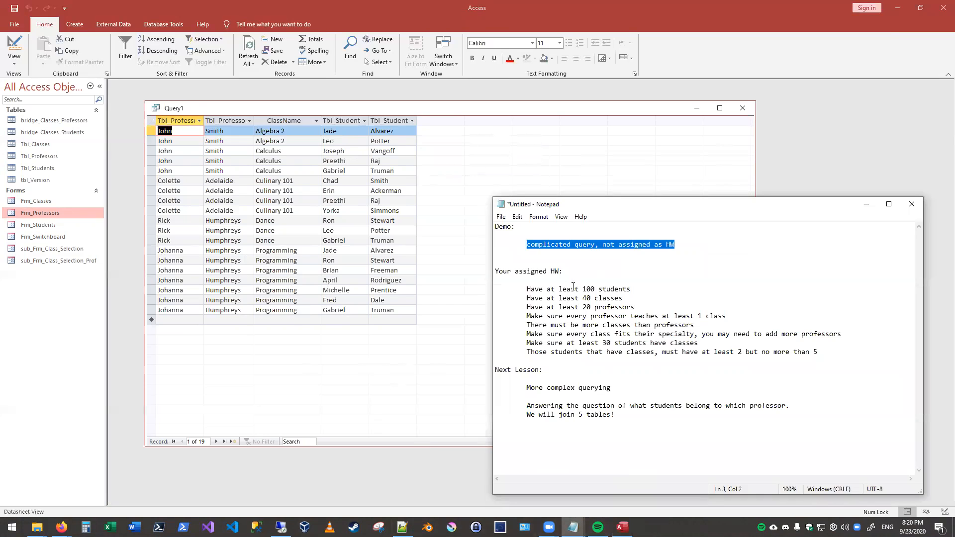
click(573, 287)
mouse_move(637, 289)
mouse_down()
mouse_move(526, 288)
mouse_move(623, 298)
mouse_up()
drag(530, 307, 634, 307)
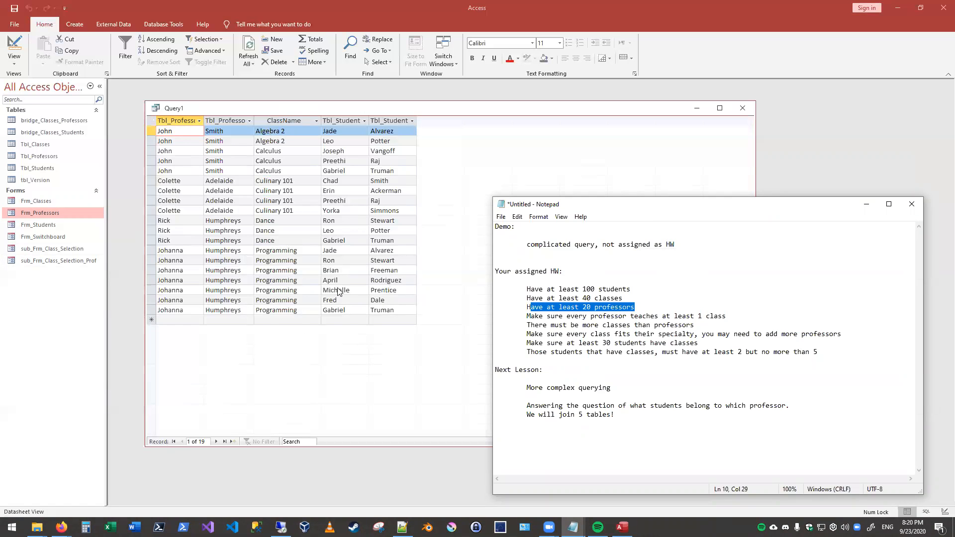
- Open both bridge tables again to review their class assignments, then close them to return to the query results
double_click(43, 122)
double_click(48, 132)
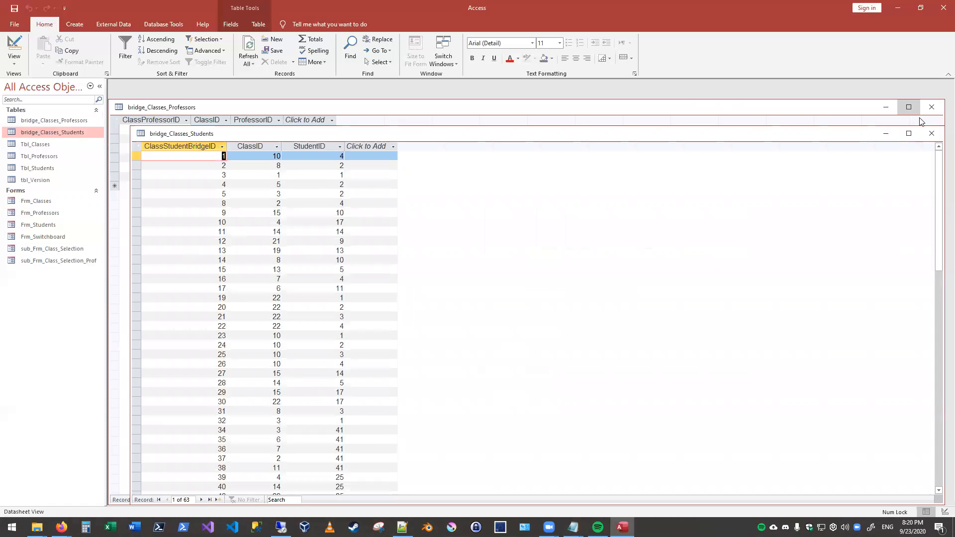
click(931, 133)
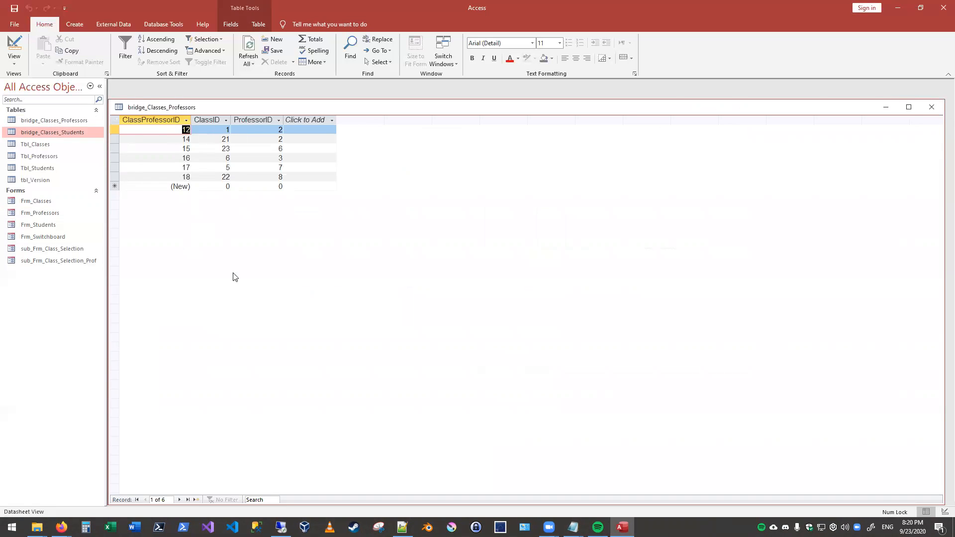
click(931, 107)
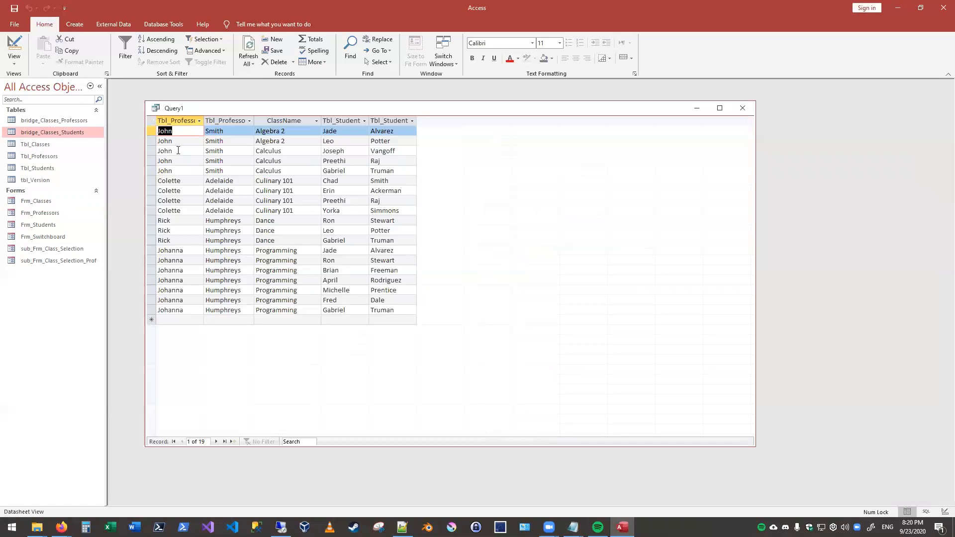
- Open Frm_Professors to view the first professor's record, then close the form
double_click(40, 213)
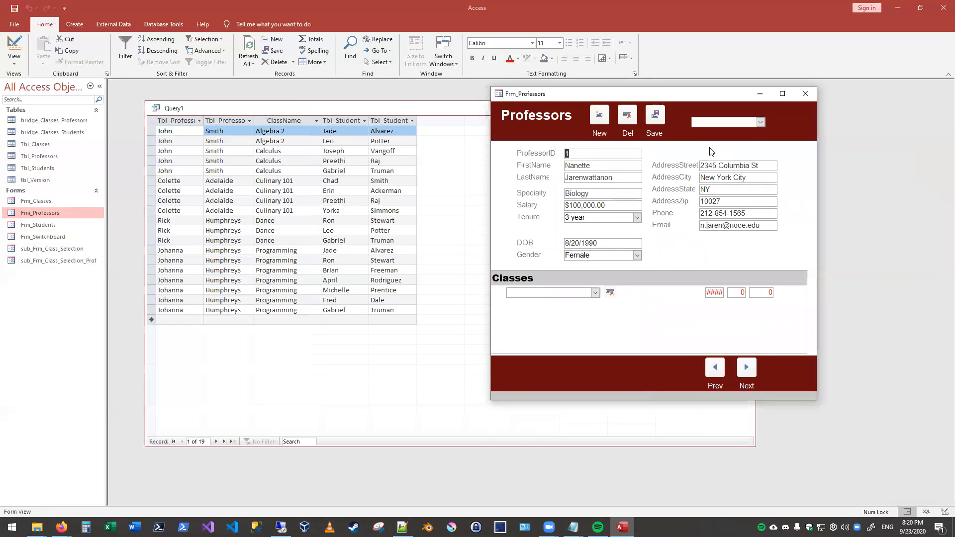
click(807, 94)
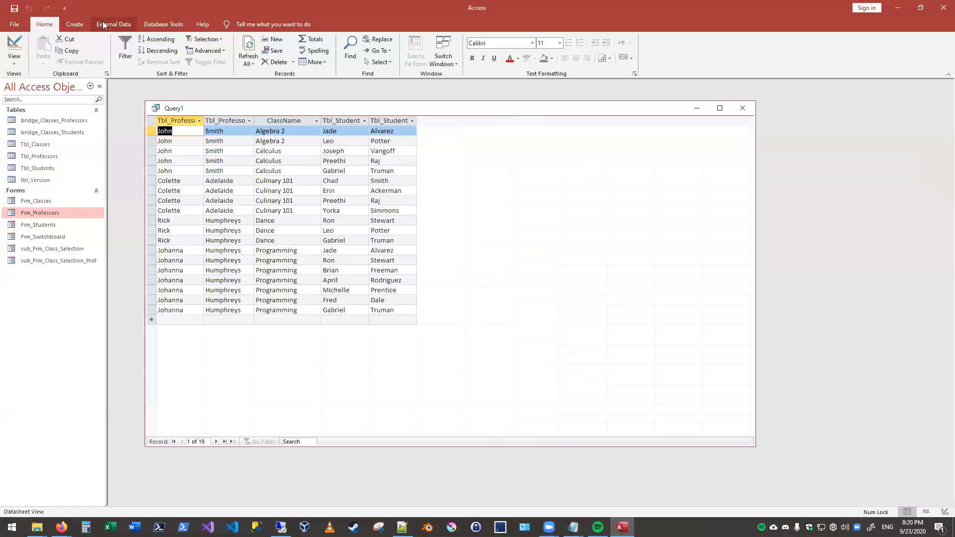
- Save the query as Qry_WhatProfHasWhatStud and close its results
click(14, 8)
text(Classe)
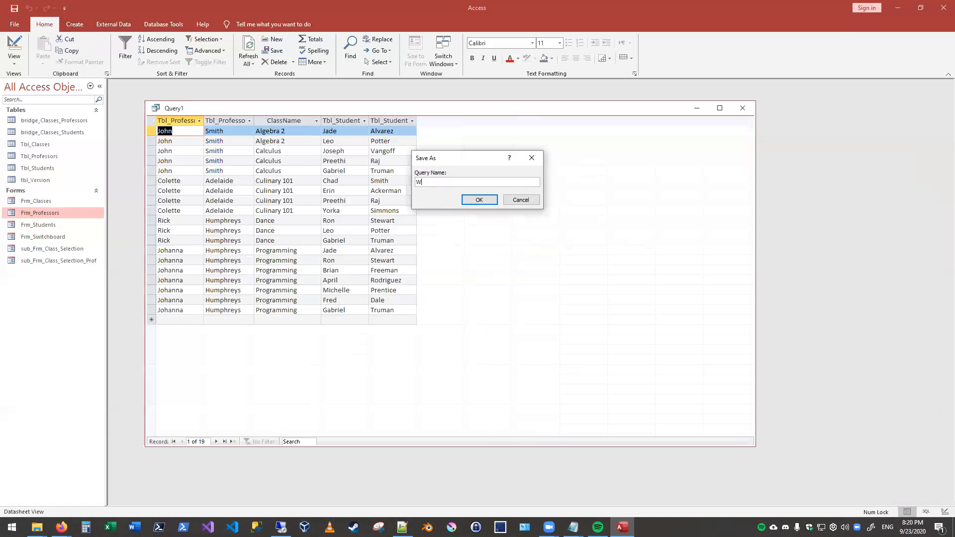
key(BackSpace)
key(BackSpace)
key(BackSpace)
key(BackSpace)
key(BackSpace)
key(BackSpace)
text(Qry_WhatProfHasWhatStud)
click(479, 202)
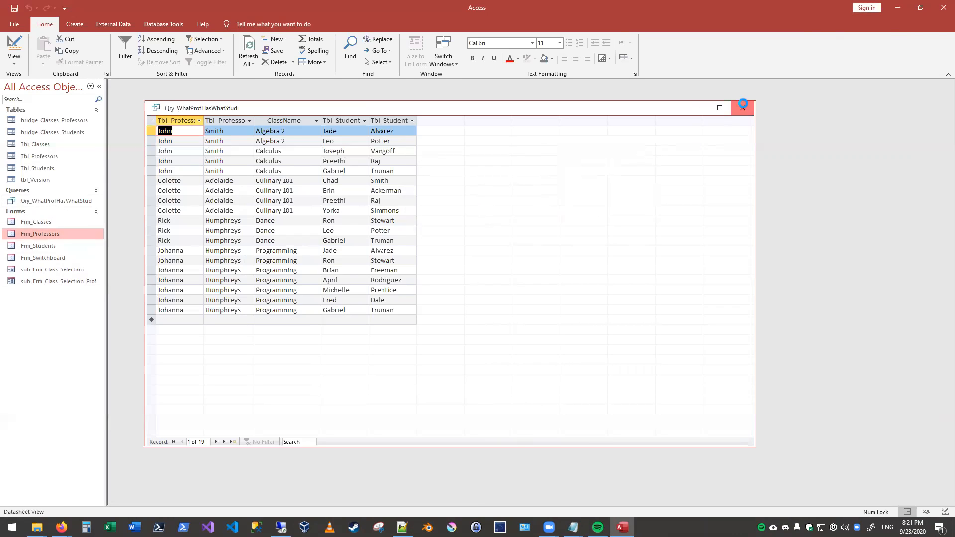
click(743, 106)
- Reopen Qry_WhatProfHasWhatStud twice to review the professor, class and student rows, closing it each time
click(51, 201)
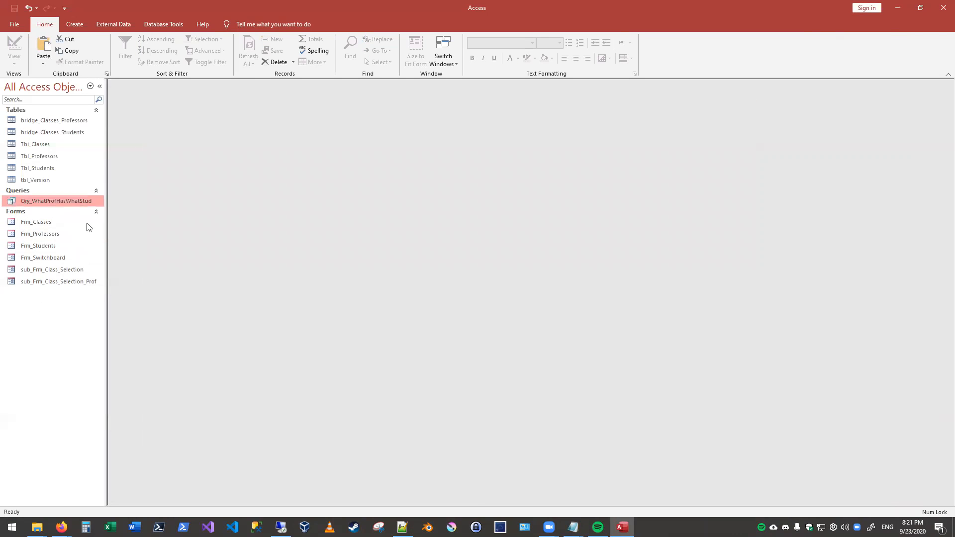
double_click(24, 201)
mouse_move(281, 527)
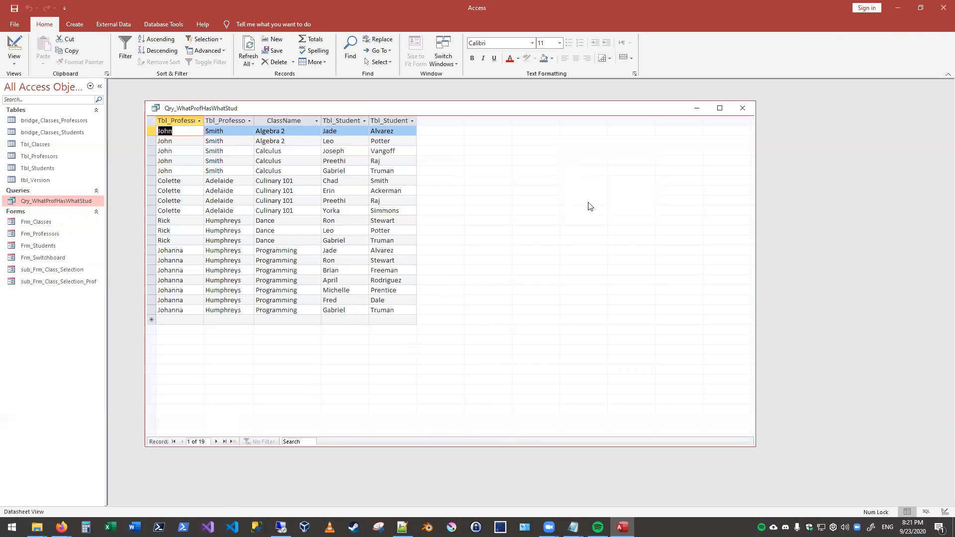
click(743, 108)
double_click(61, 201)
click(742, 115)
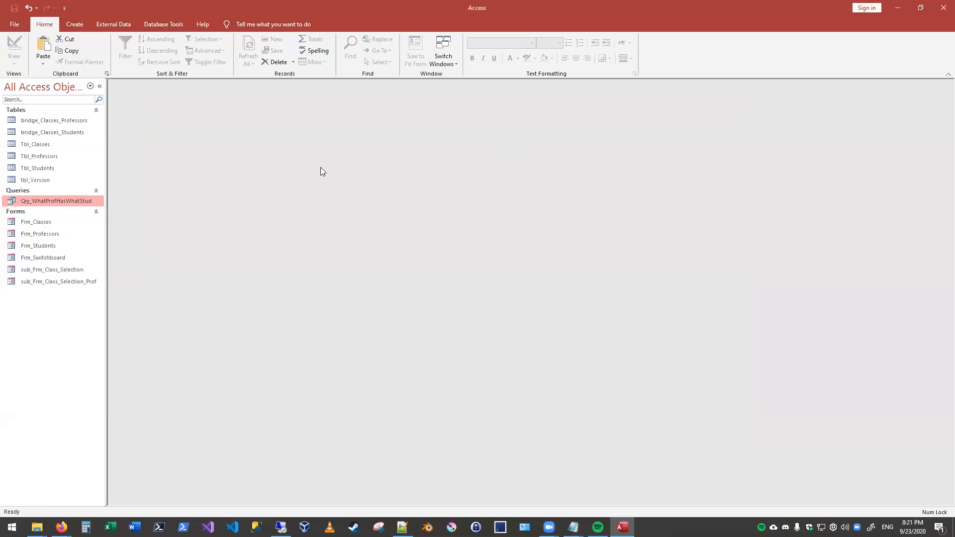
click(26, 122)
click(41, 202)
click(52, 282)
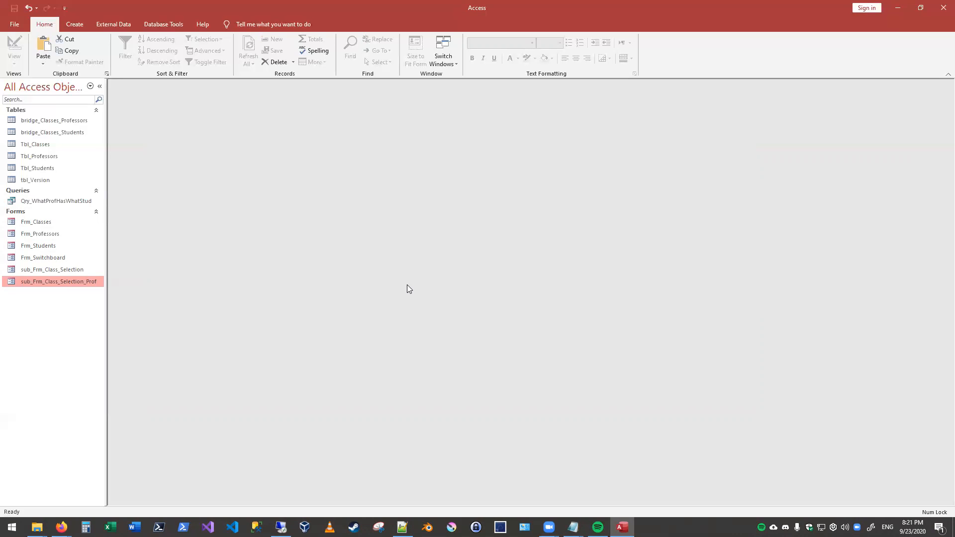
- Switch to the Notepad notes to review the assigned homework and the next lesson's topics
click(573, 527)
click(606, 500)
click(673, 443)
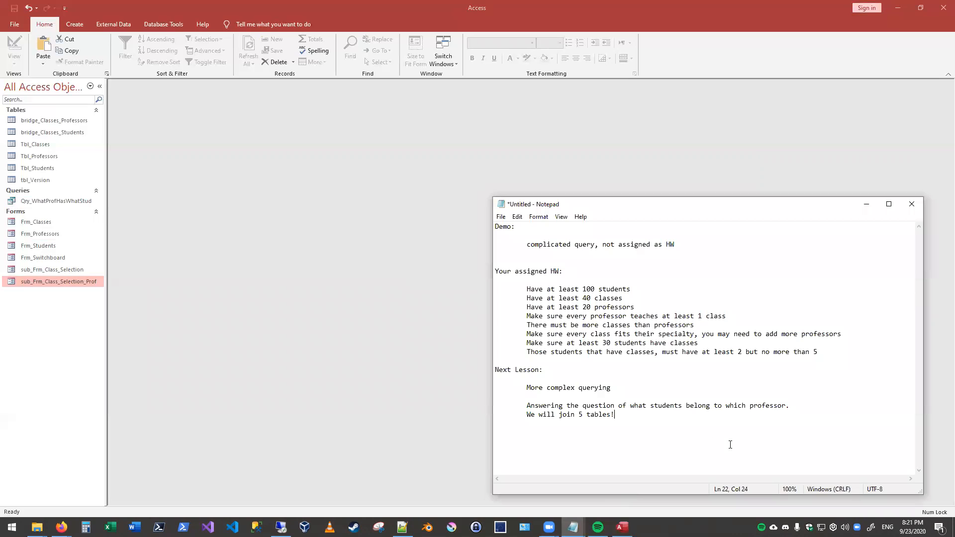